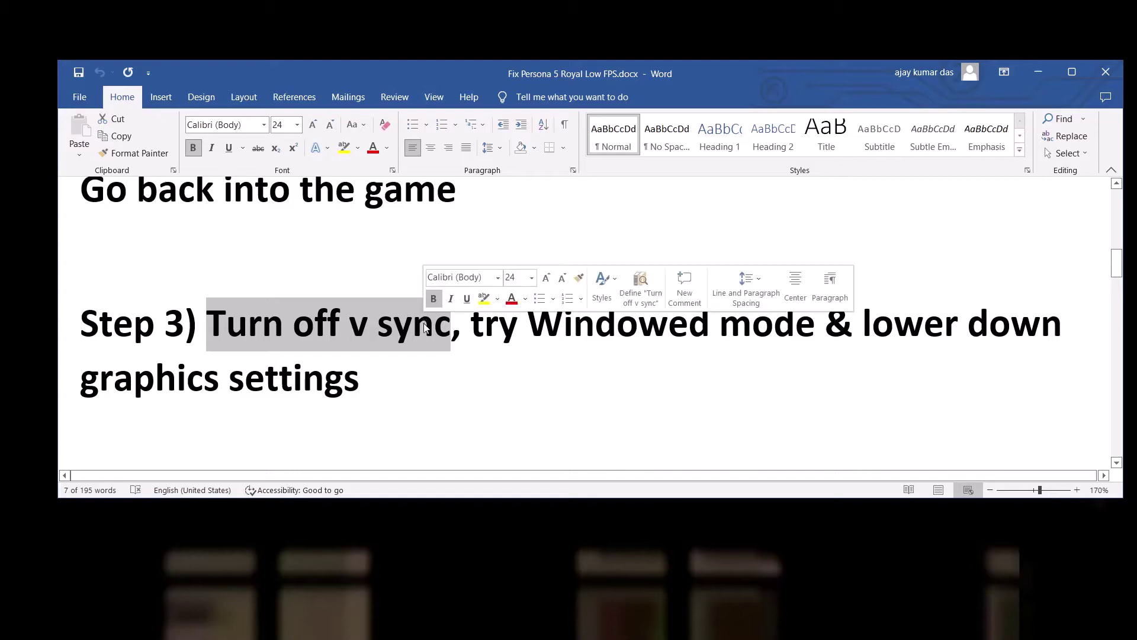
Switch to Persona 5 Royal, open the Config display settings and set Screen Mode to Window.
click(1039, 73)
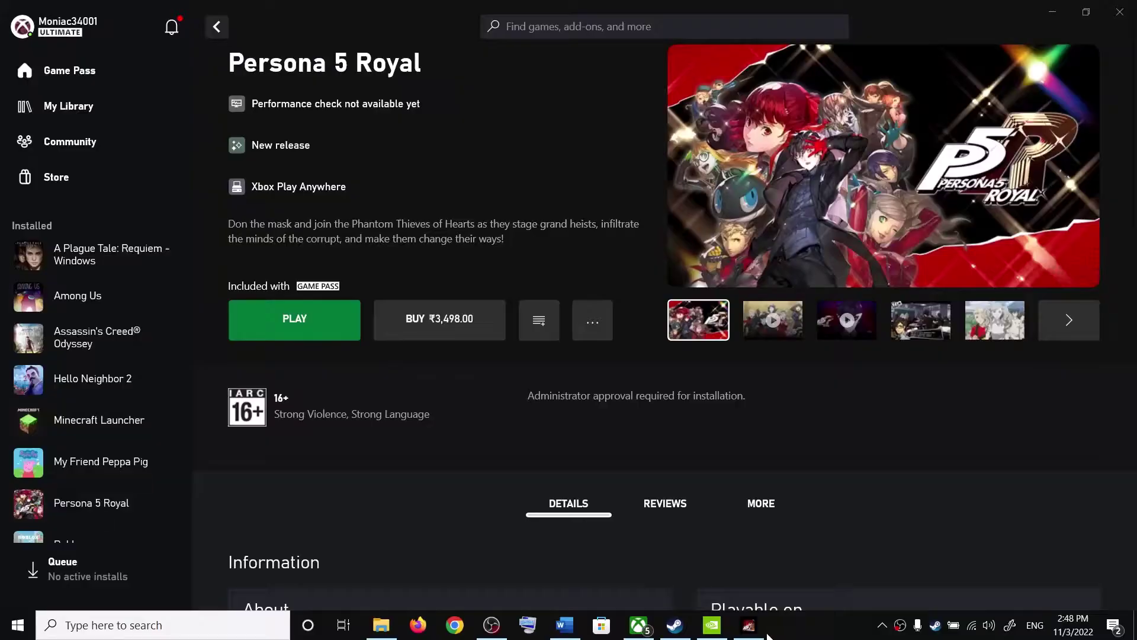
click(754, 629)
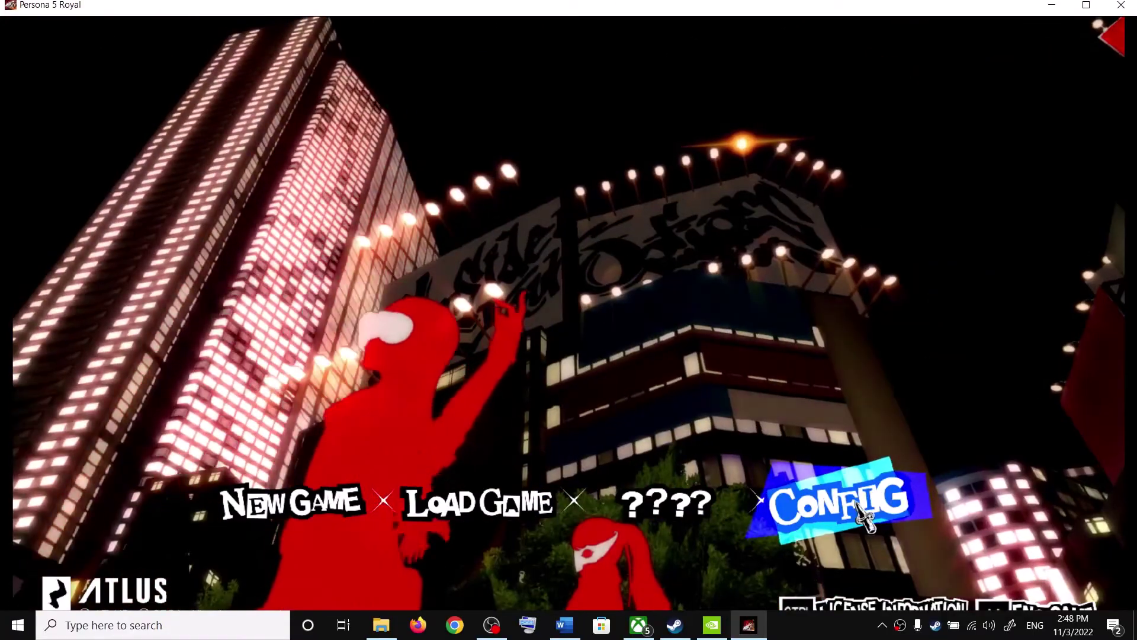
click(859, 513)
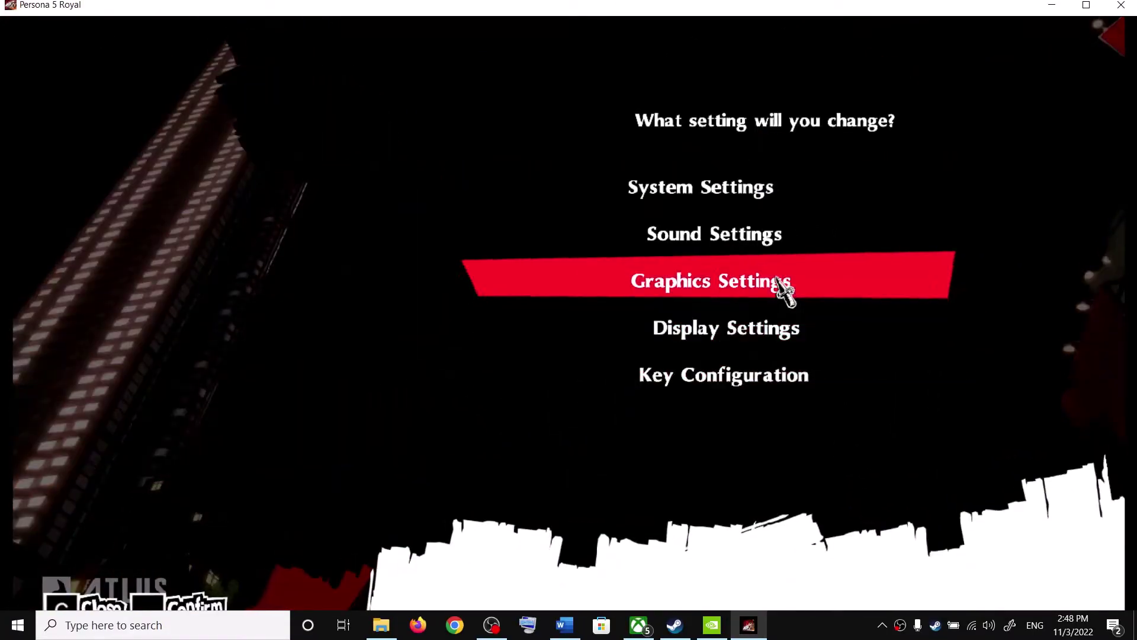
click(735, 335)
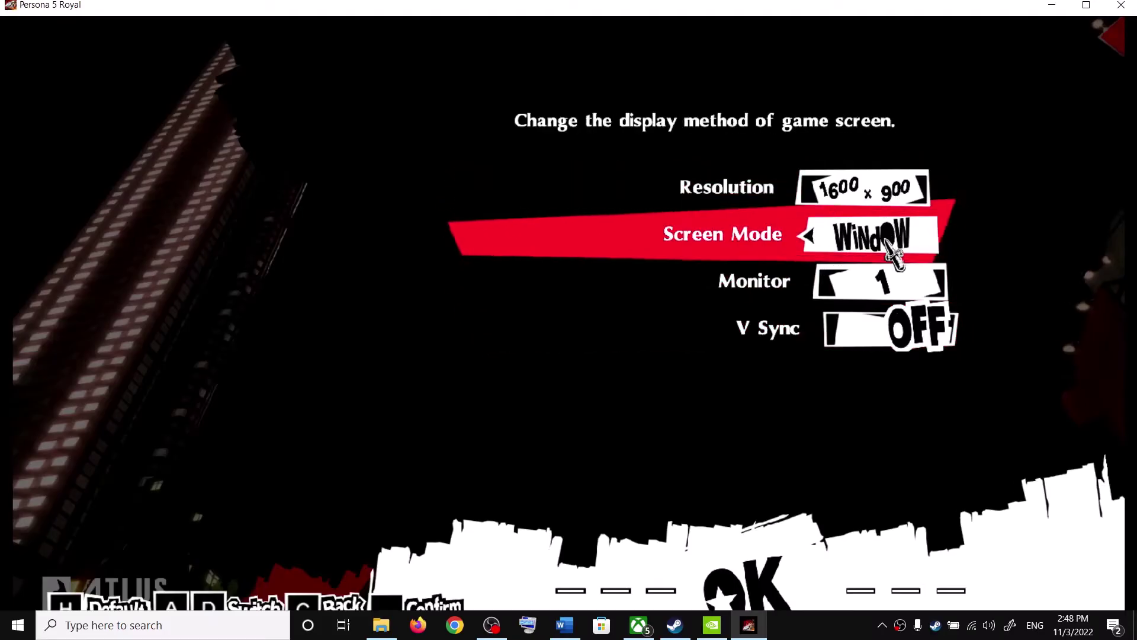
click(821, 238)
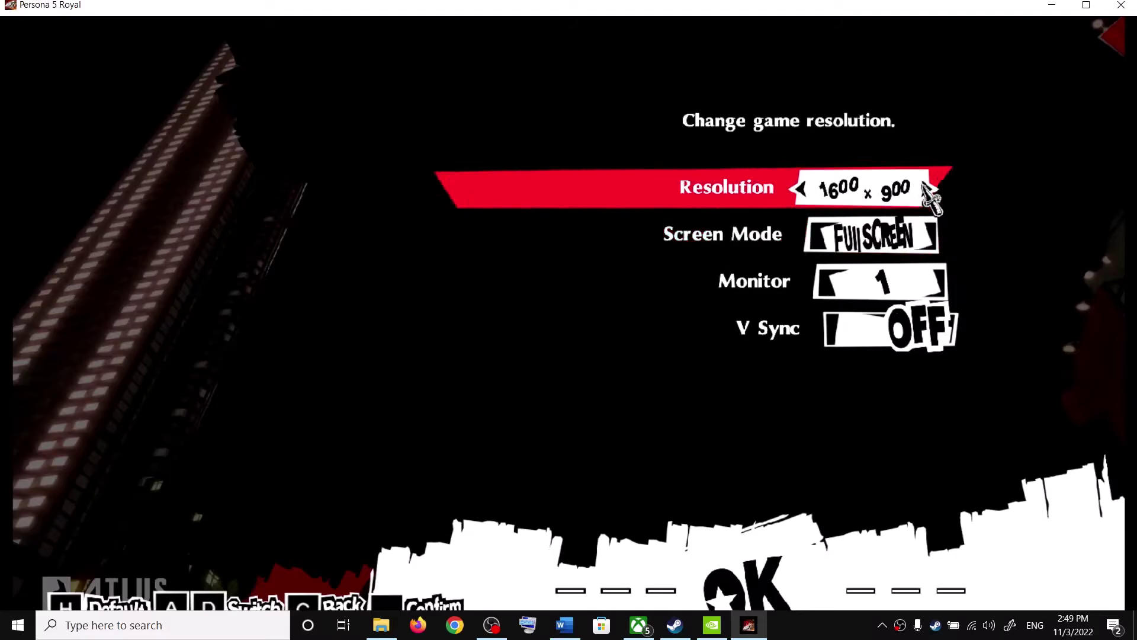
click(937, 235)
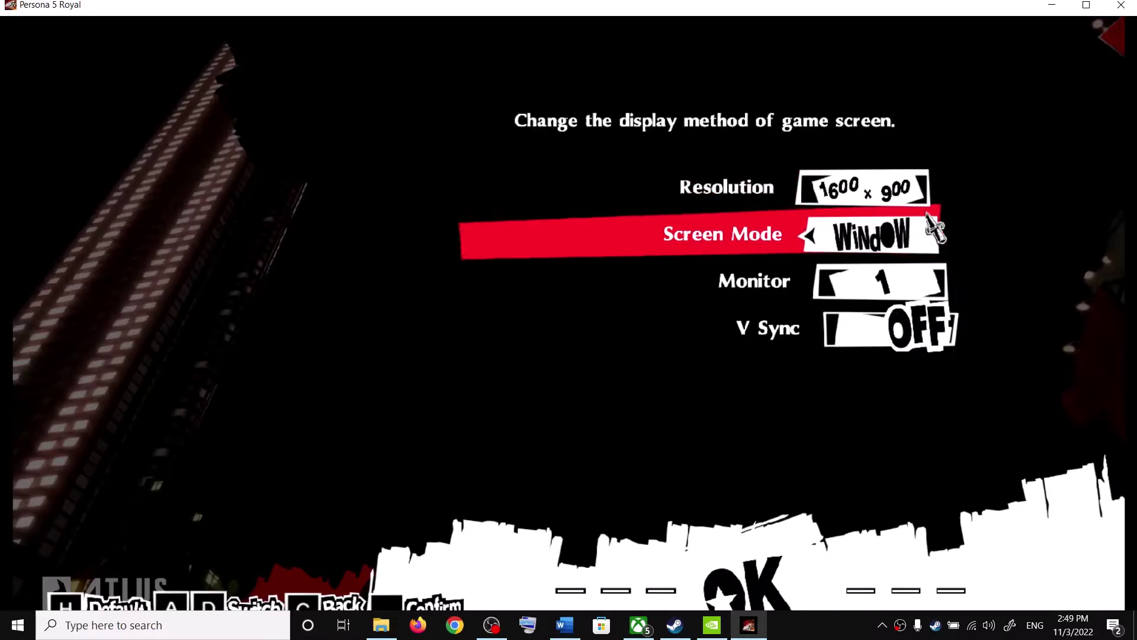
Try the 1680 × 1050 and 1920 × 1080 resolutions, then return the resolution to 1600 × 900.
click(929, 189)
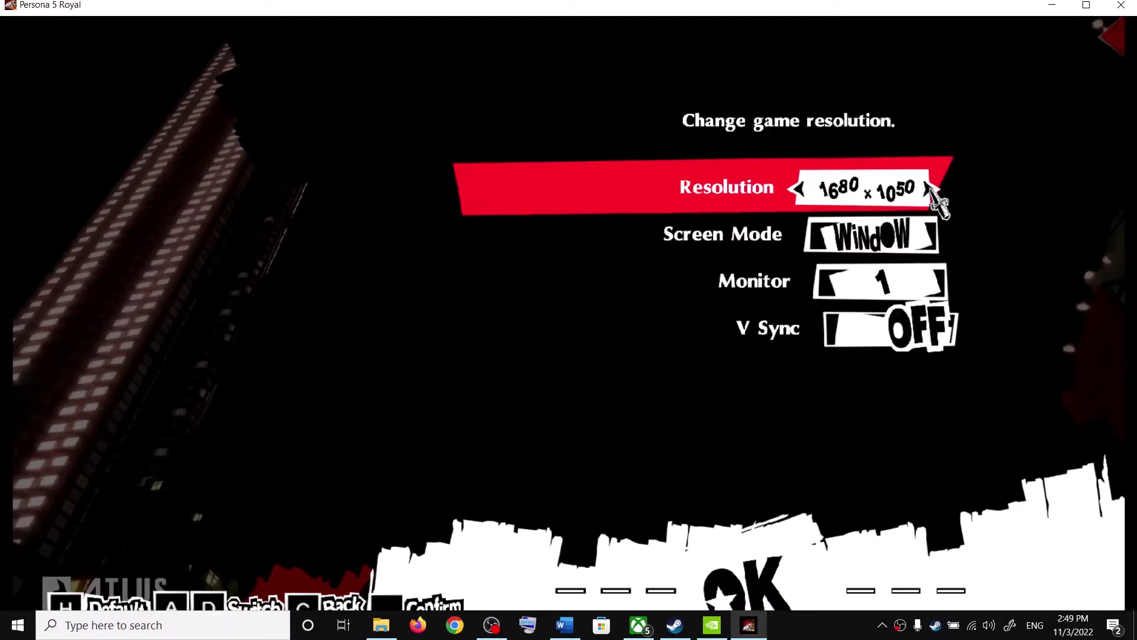
click(928, 189)
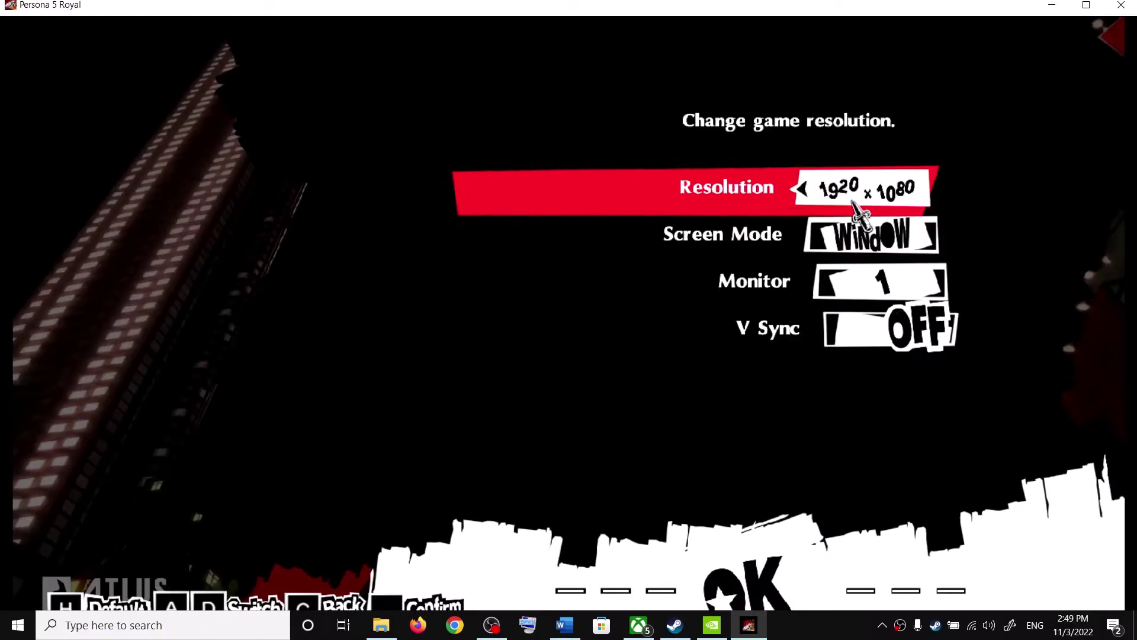
click(807, 189)
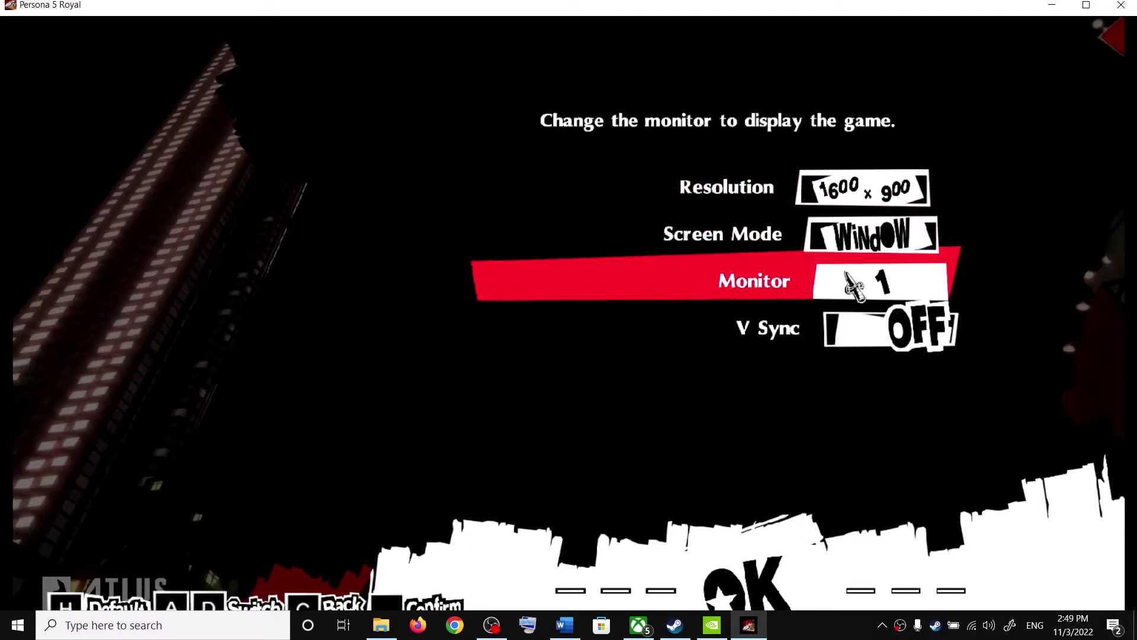
Set V Sync to Off and leave the display settings.
click(874, 338)
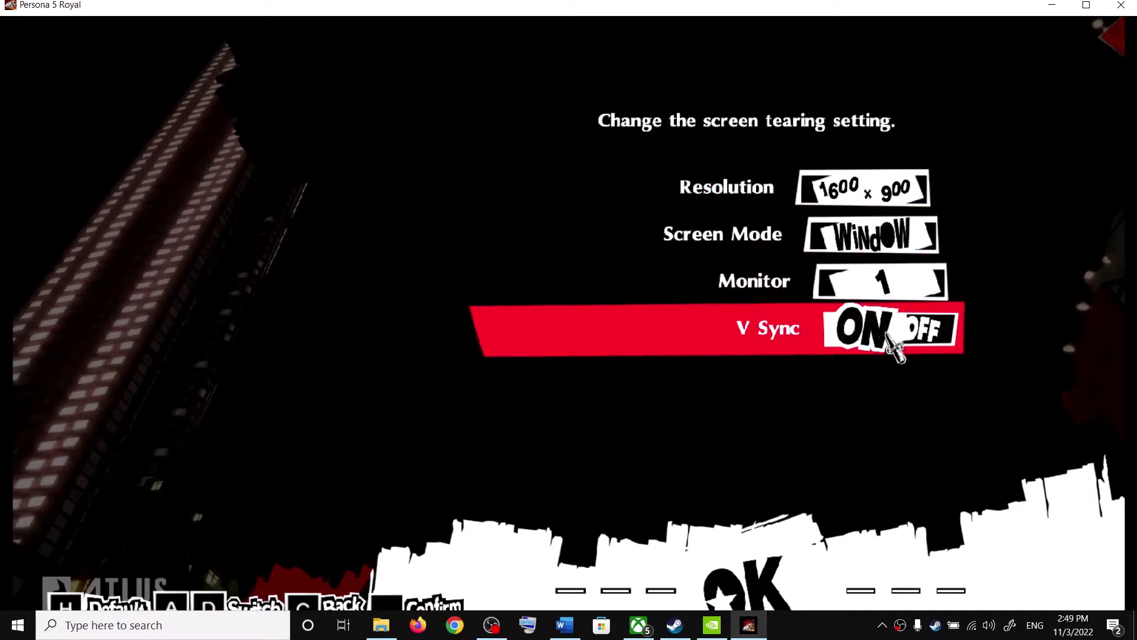
click(929, 336)
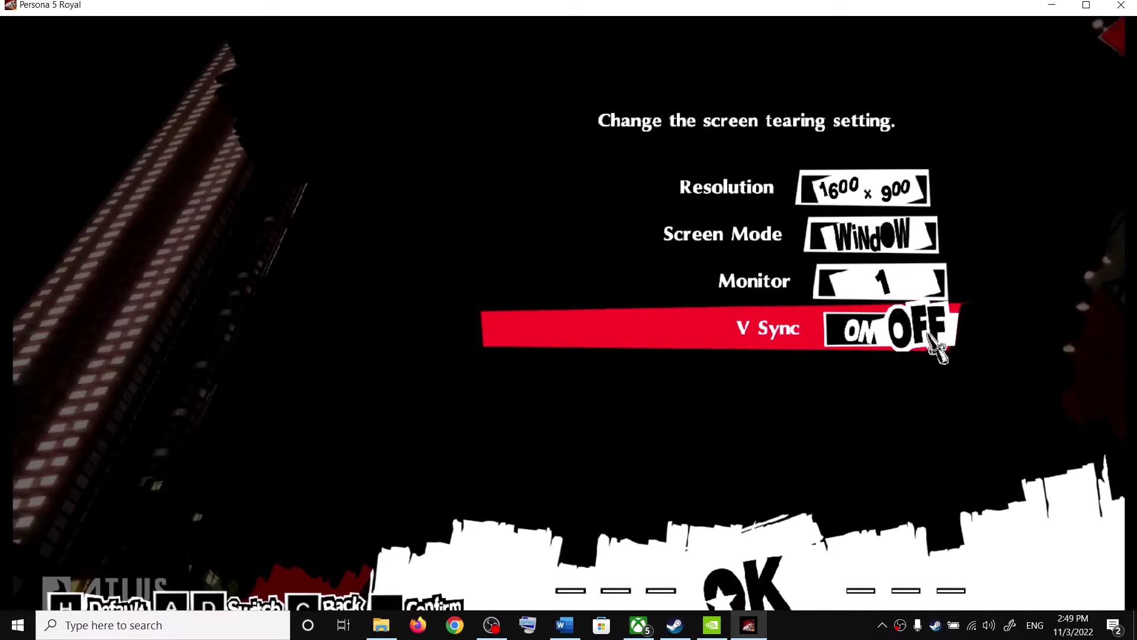
key(c)
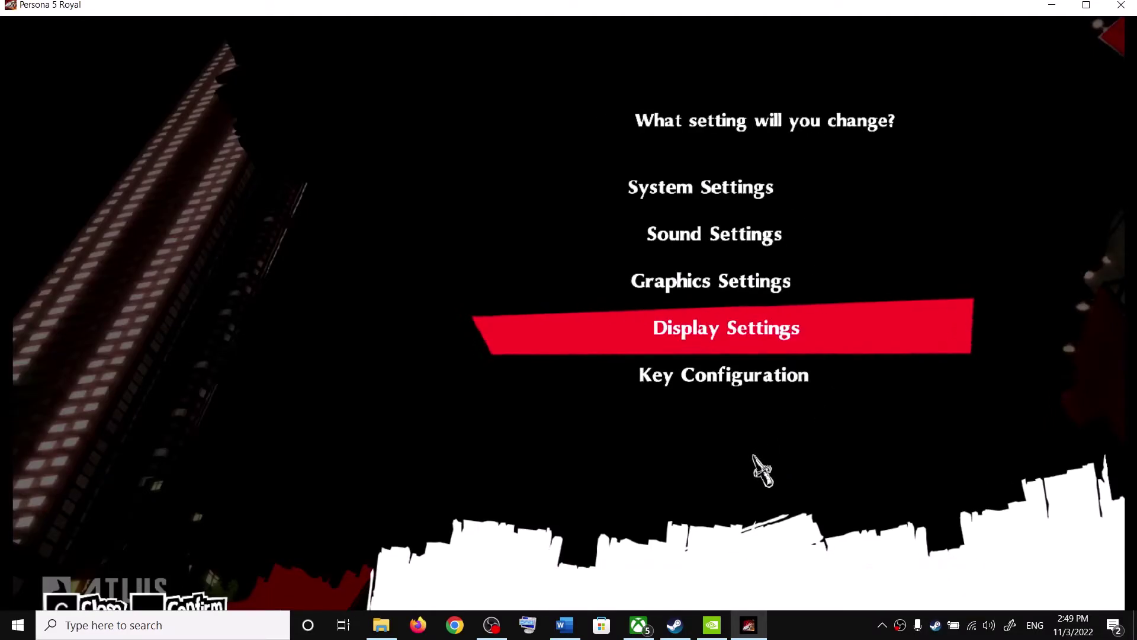
Set Graphic Quality to Low in the graphics settings, confirm the change and return to the title screen.
click(723, 282)
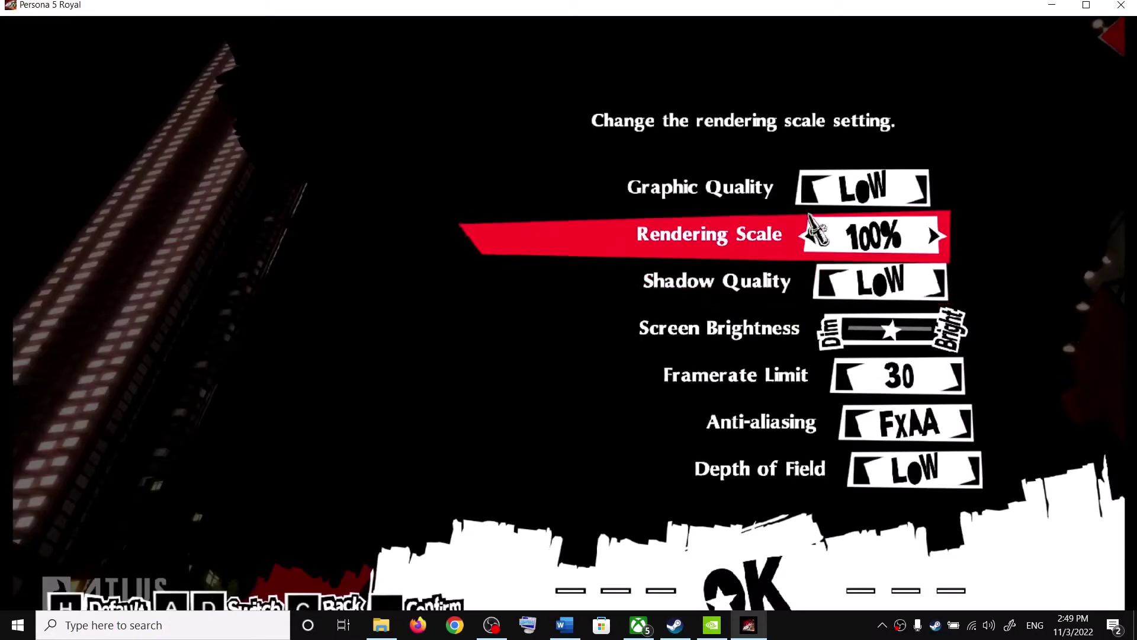
click(929, 189)
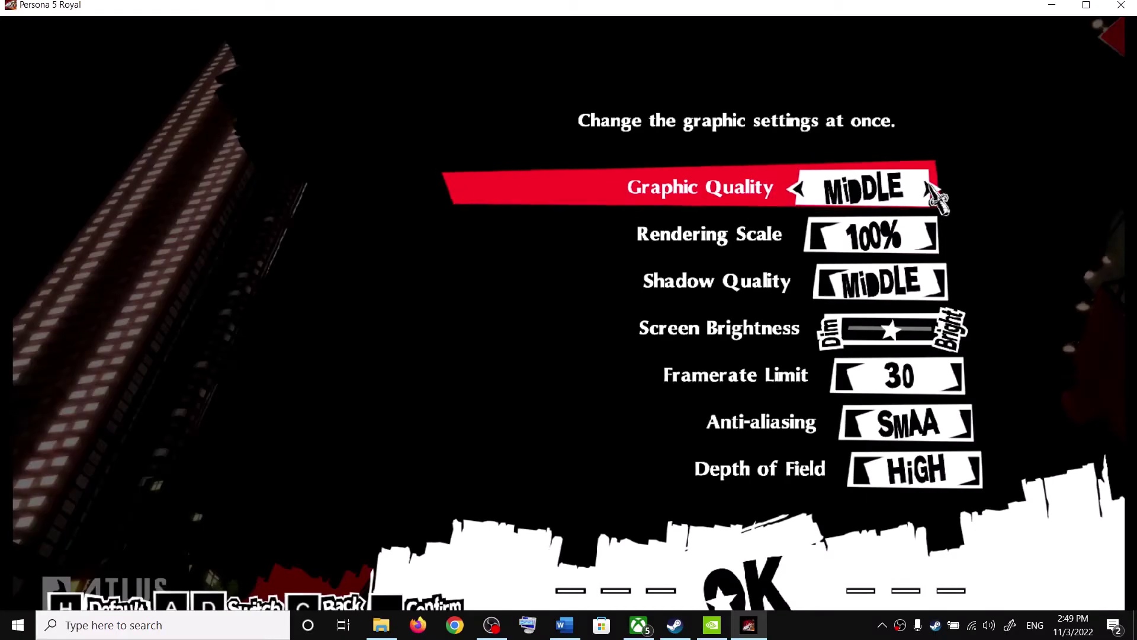
click(933, 190)
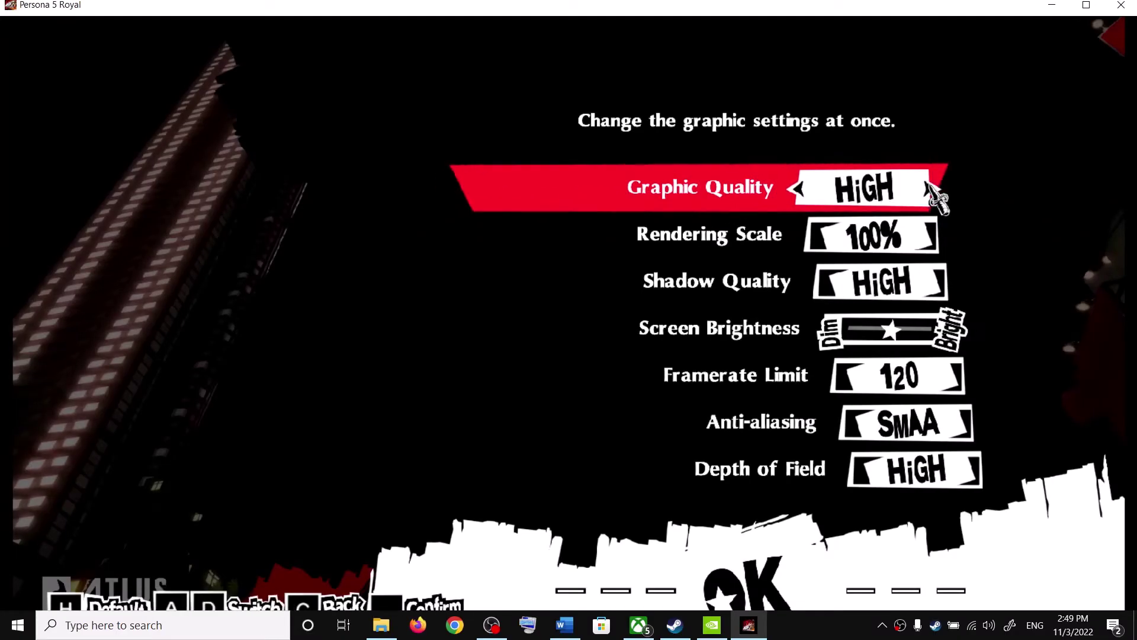
click(802, 189)
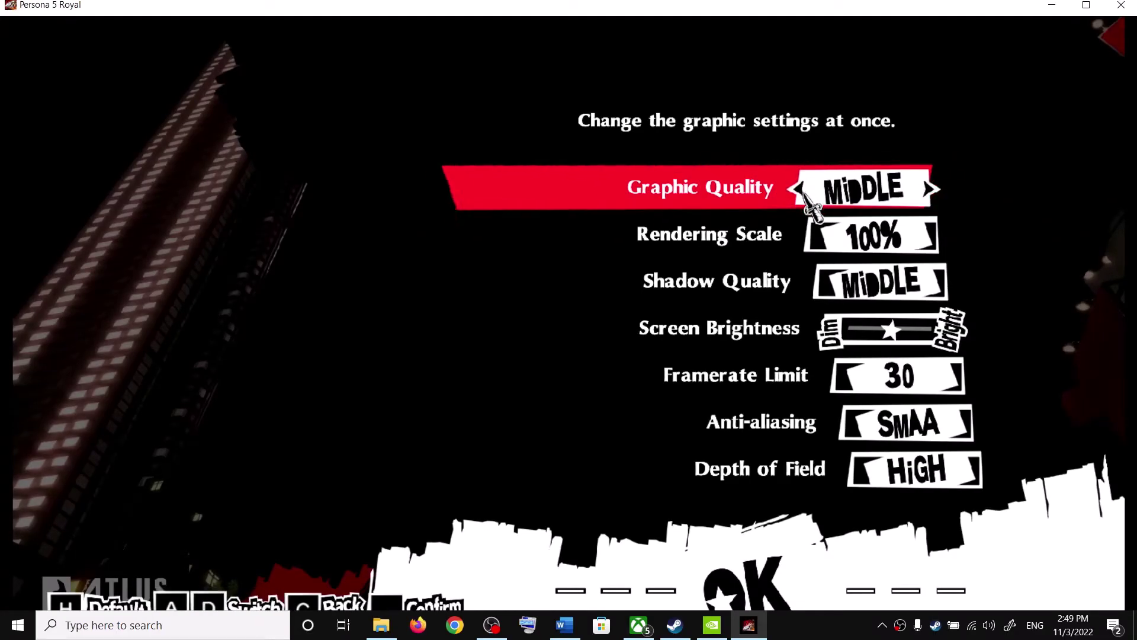
click(802, 190)
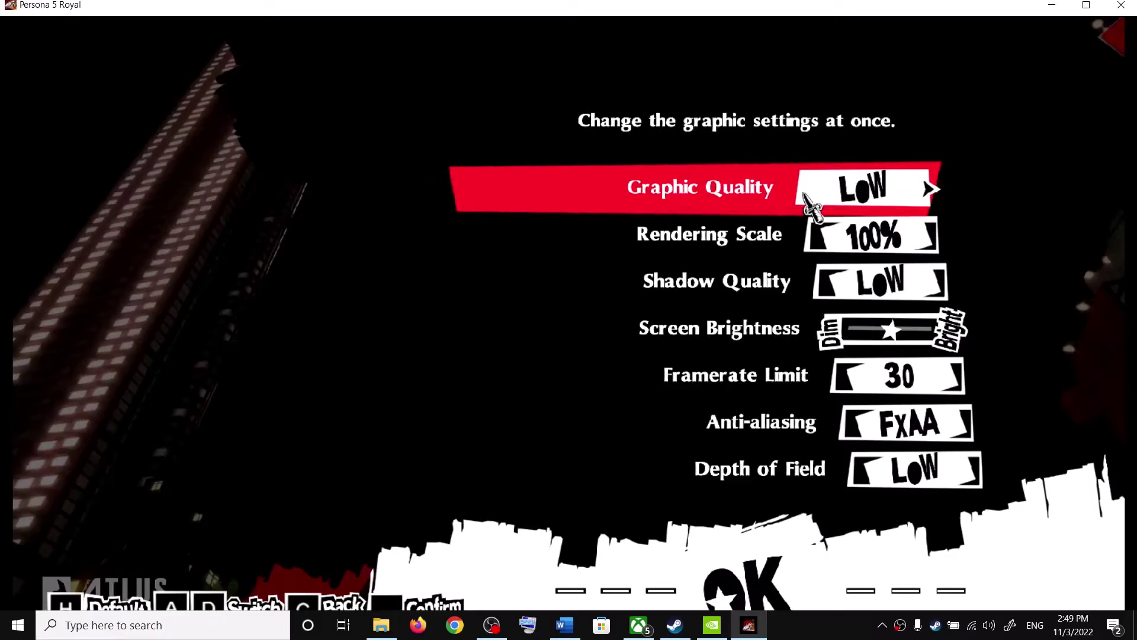
key(Up)
key(Return)
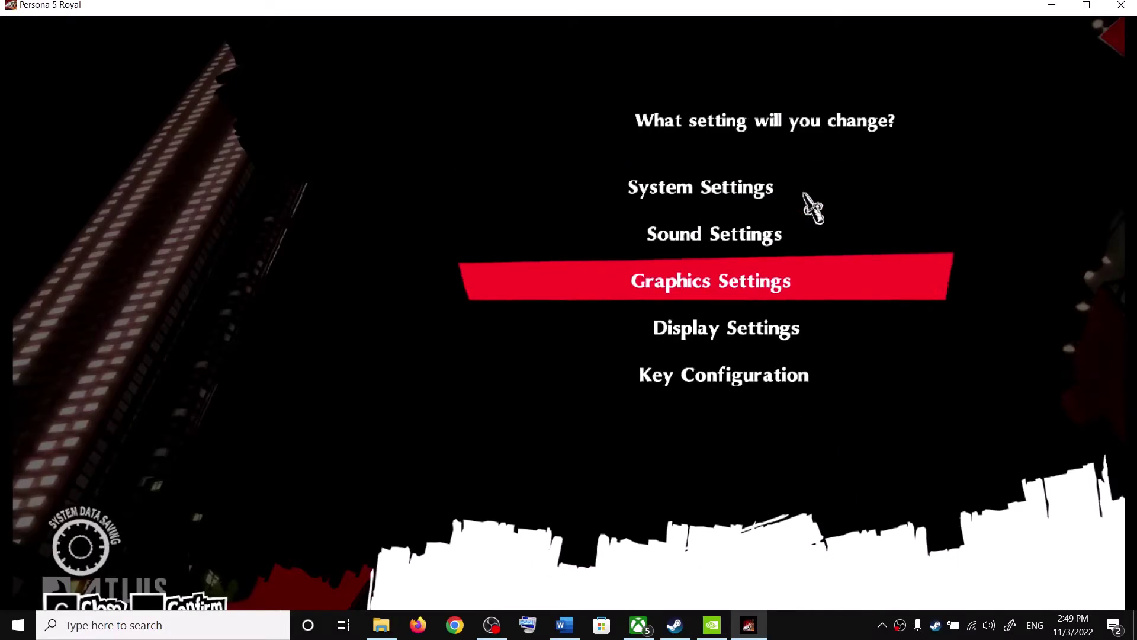
key(Escape)
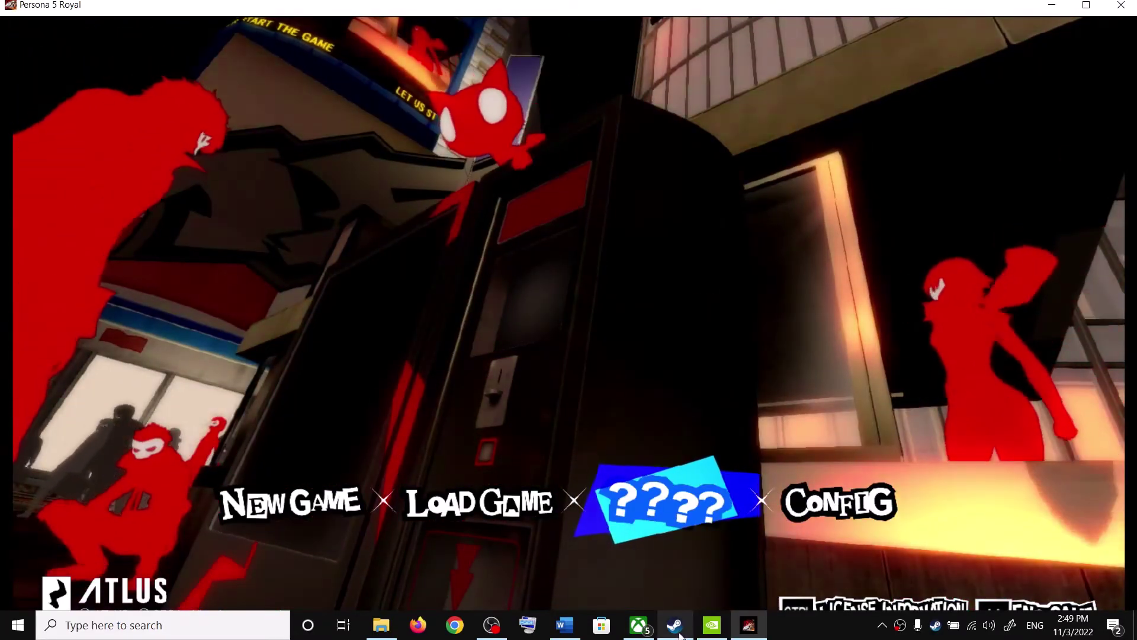
Switch to the Word troubleshooting guide and highlight "Turn vsync" in the Step 4 heading.
click(569, 628)
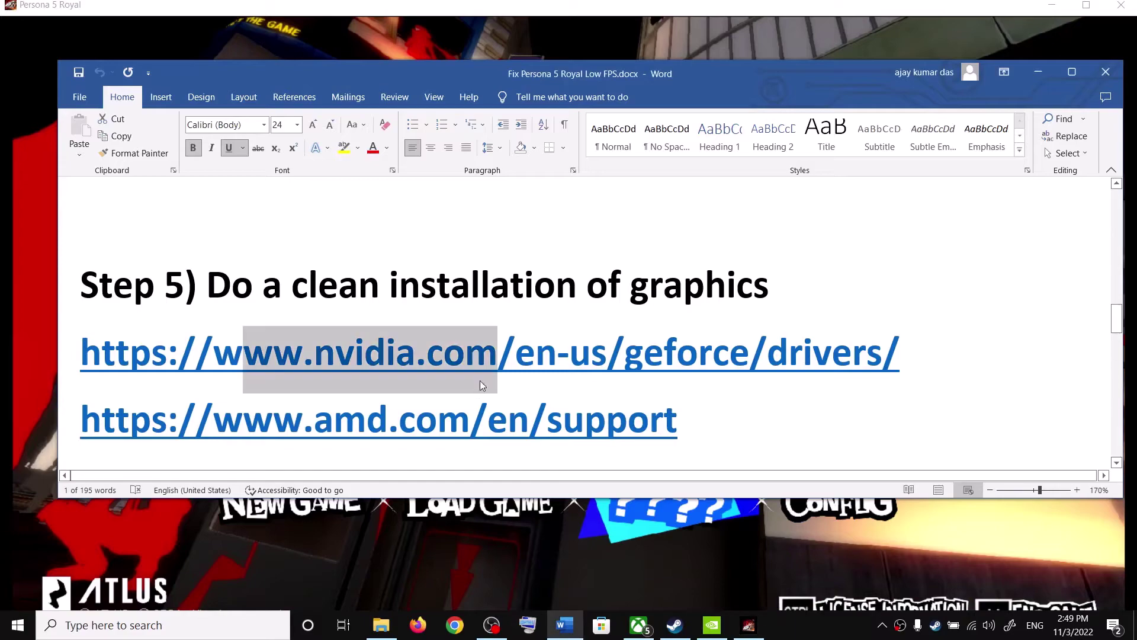
scroll(482, 379, up, 5)
scroll(483, 377, up, 1)
scroll(483, 375, down, 3)
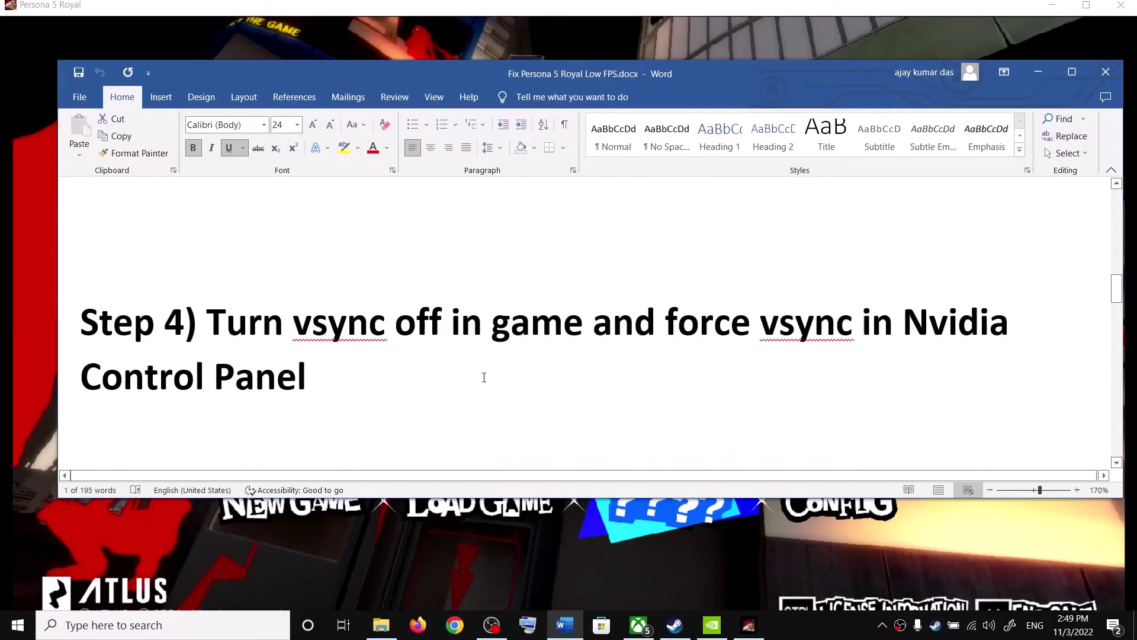
drag(228, 287, 388, 286)
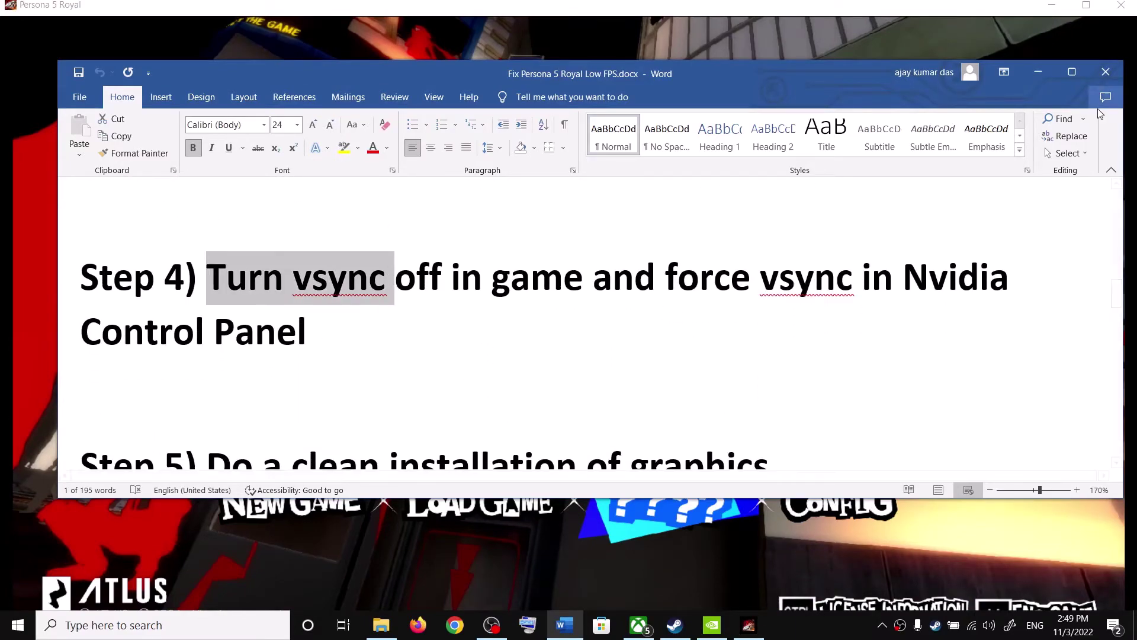
Return to Persona 5 Royal, check V Sync in the display settings and exit the game.
click(1048, 73)
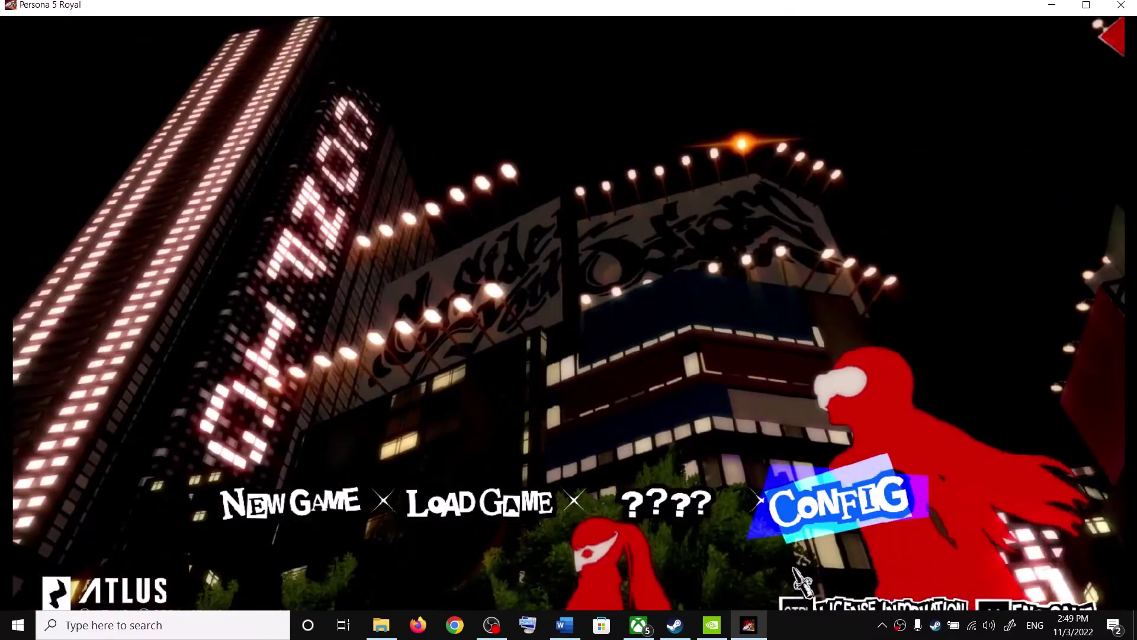
click(825, 521)
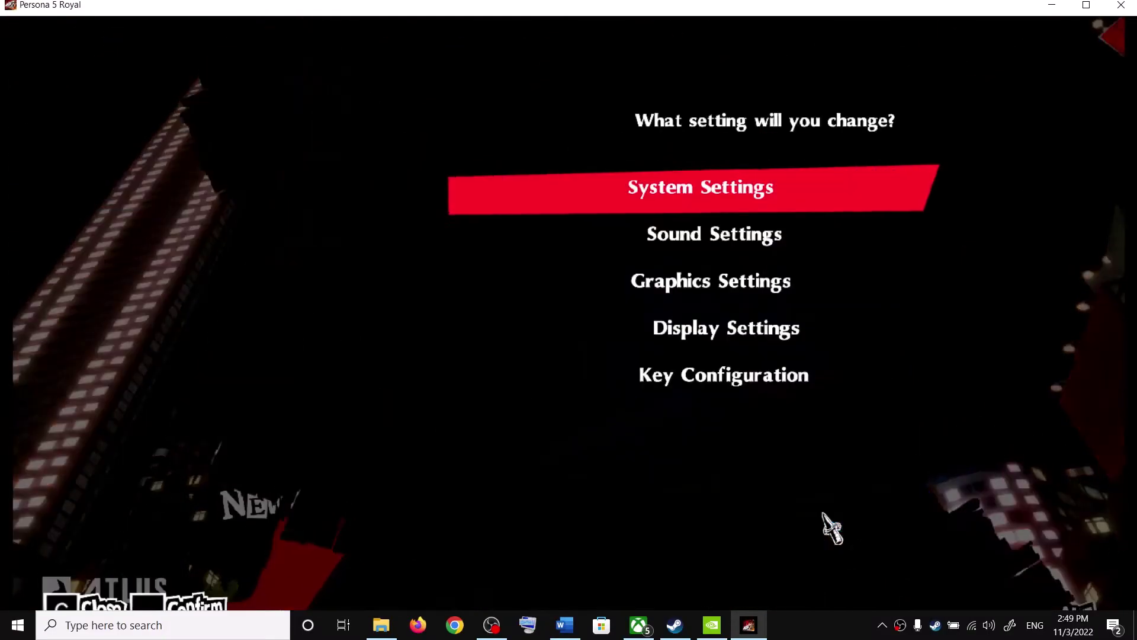
click(748, 354)
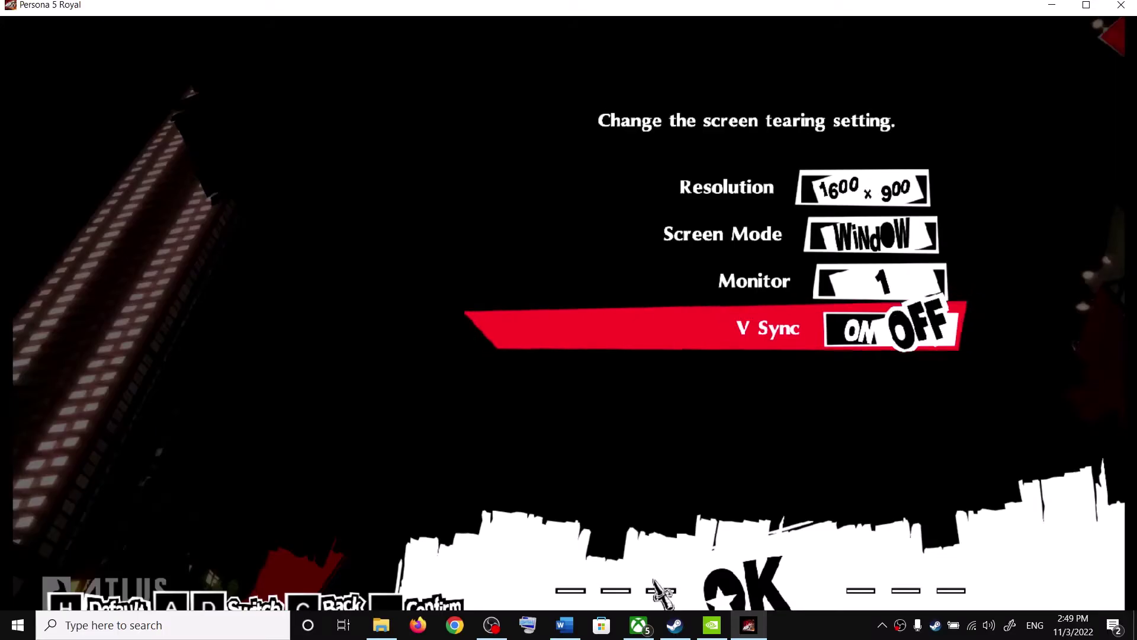
key(alt+F4)
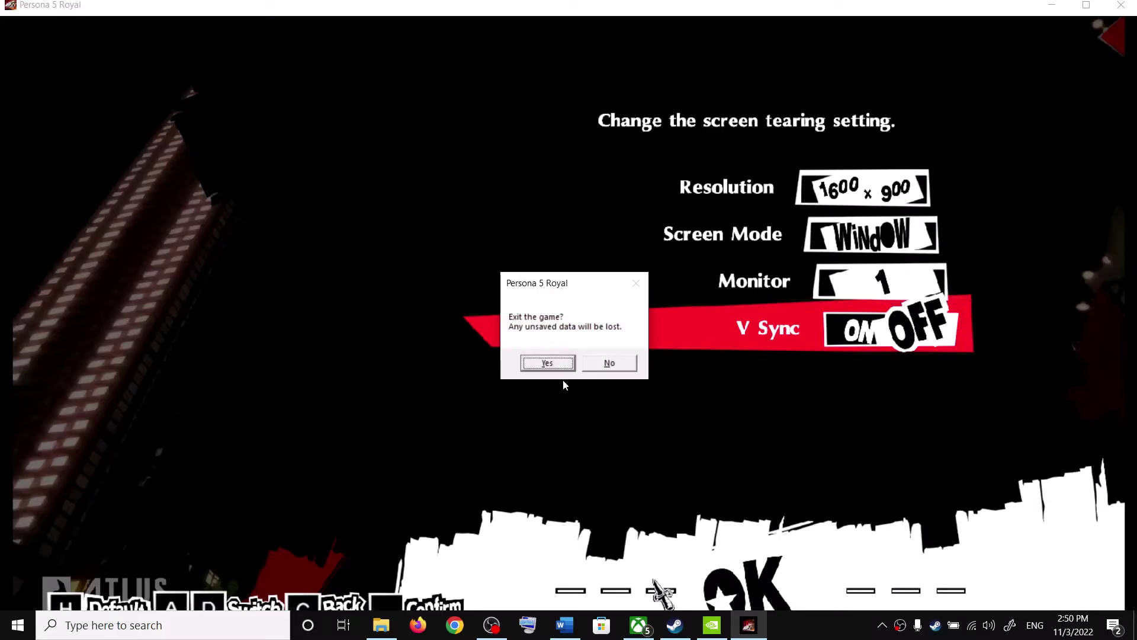
click(549, 363)
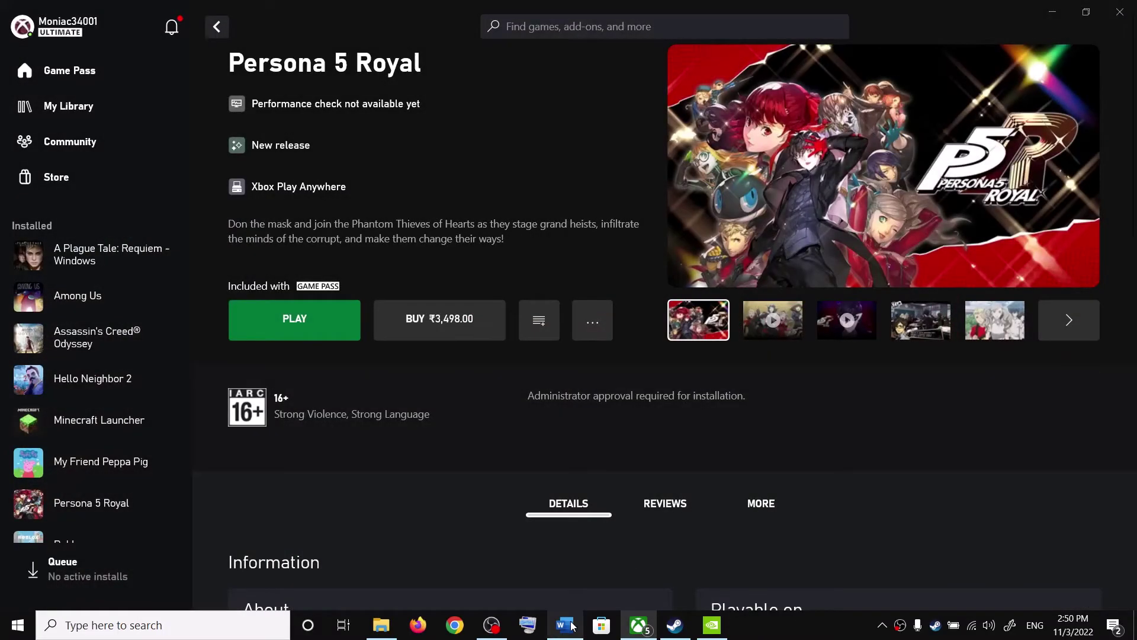
Highlight "force vsync in Nvidia Control Panel" in Step 4 of the Word guide, then open the NVIDIA Control Panel from the desktop.
click(572, 626)
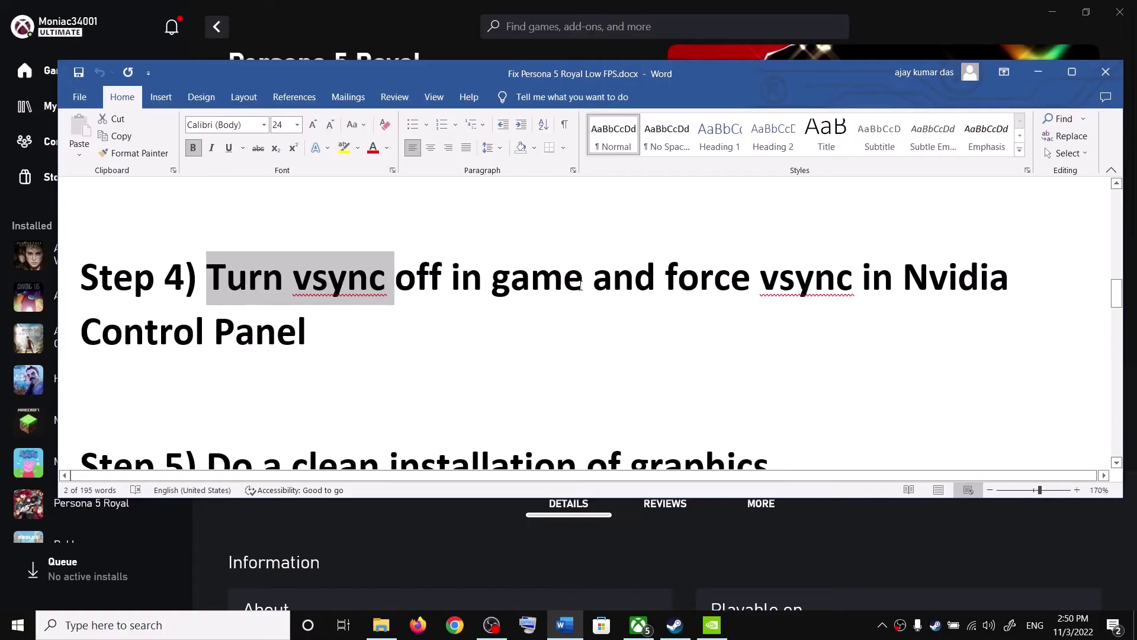
drag(721, 280, 930, 320)
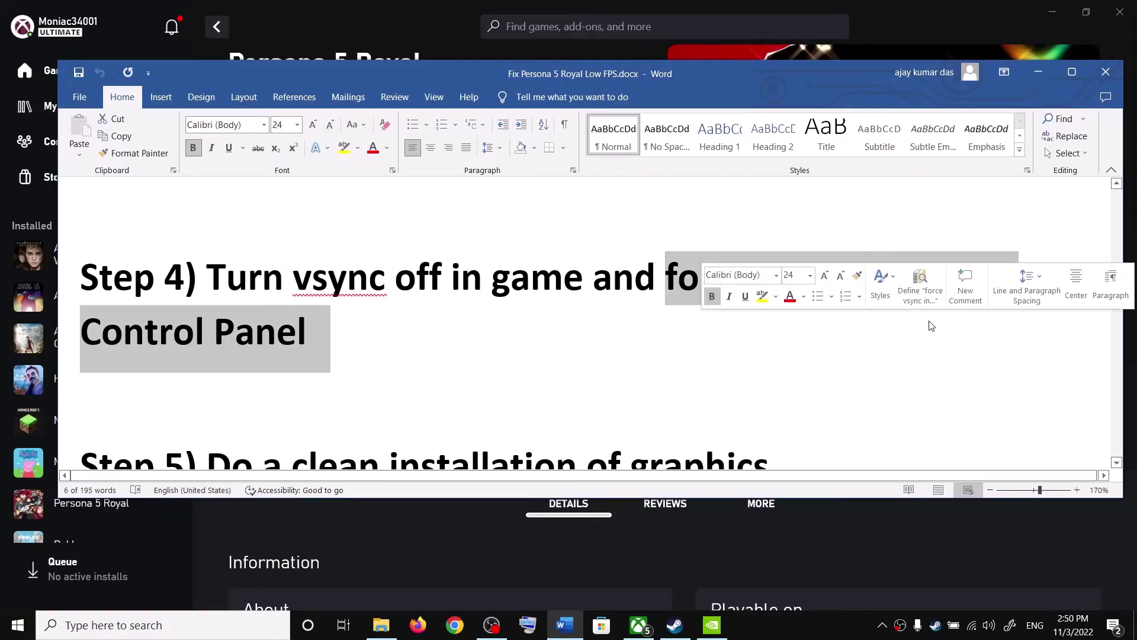
key(super+d)
right_click(666, 282)
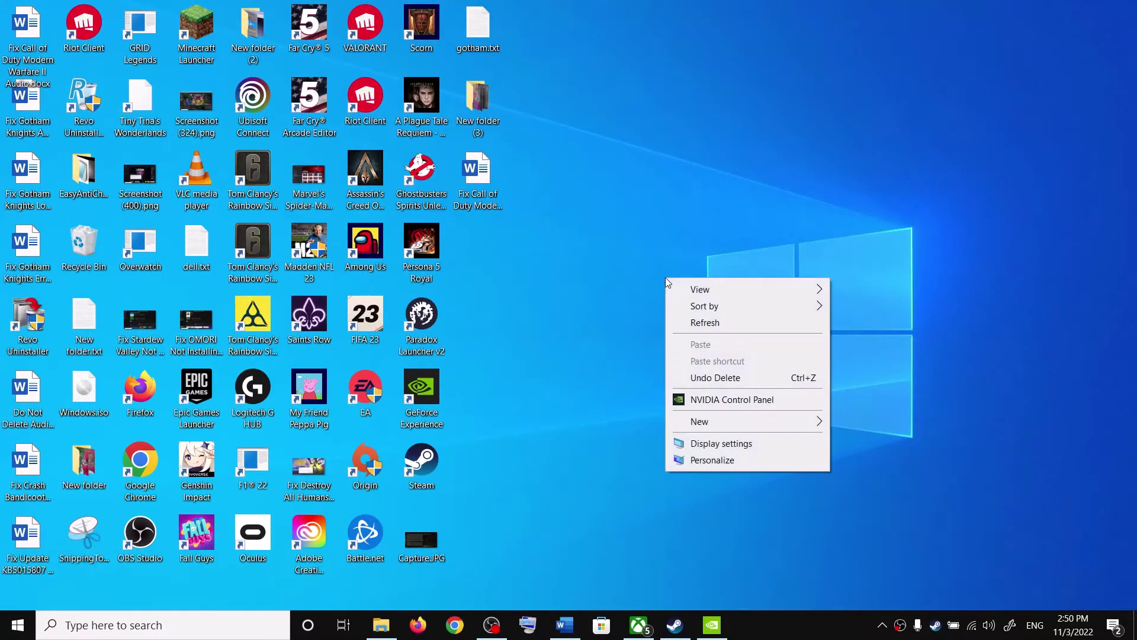
click(713, 400)
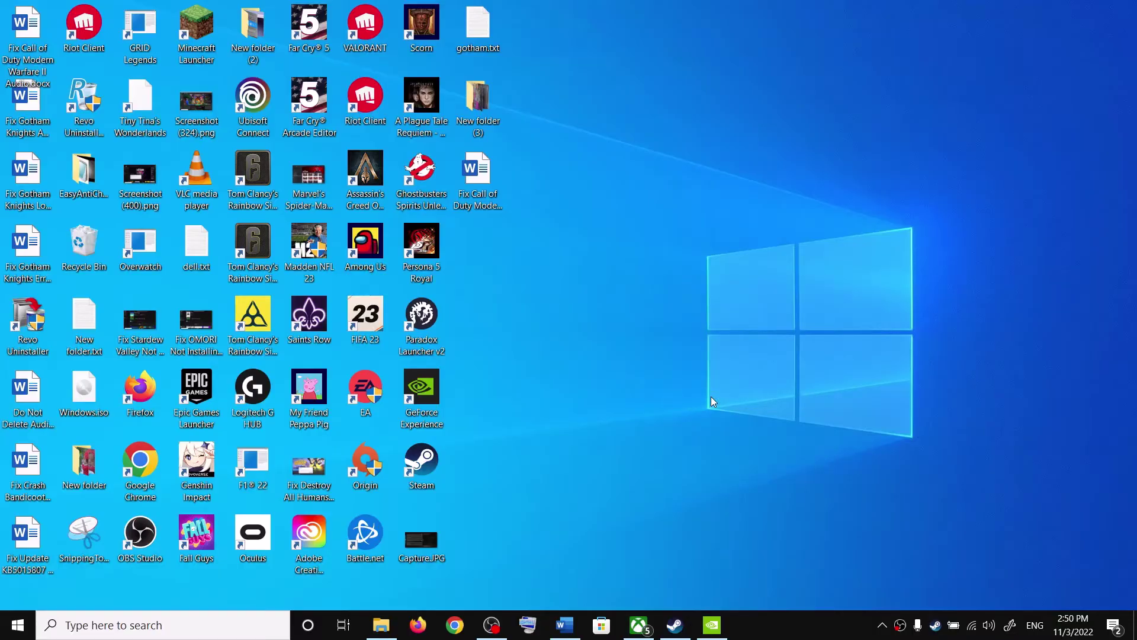
click(707, 626)
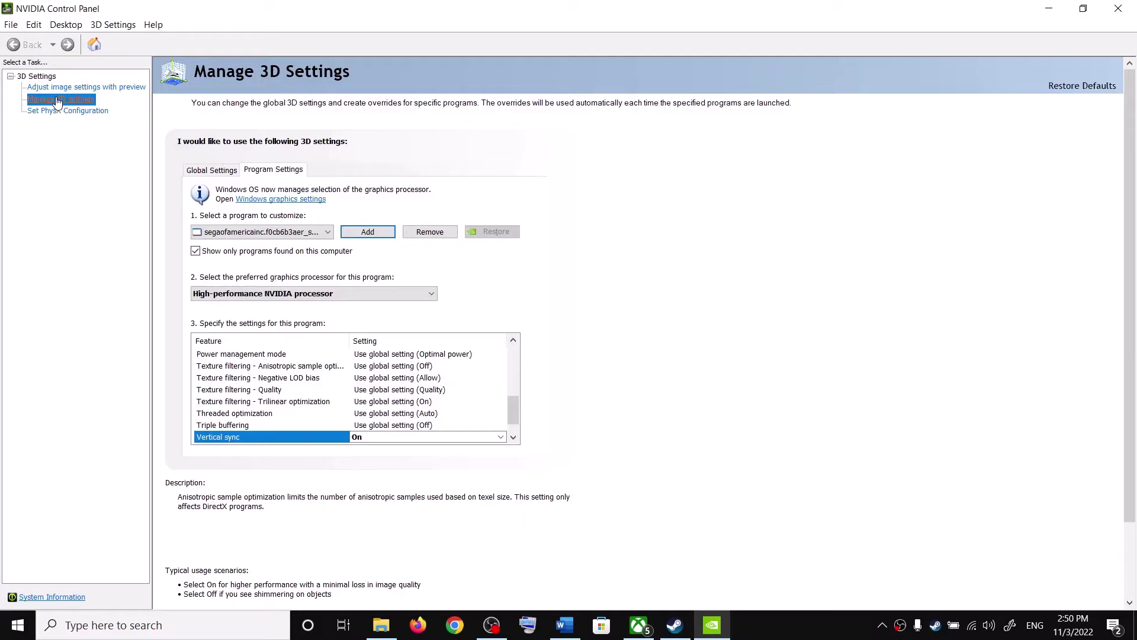
Add Persona 5 Royal to the 3D program settings and choose High-performance NVIDIA processor as its preferred graphics processor.
click(366, 233)
click(472, 194)
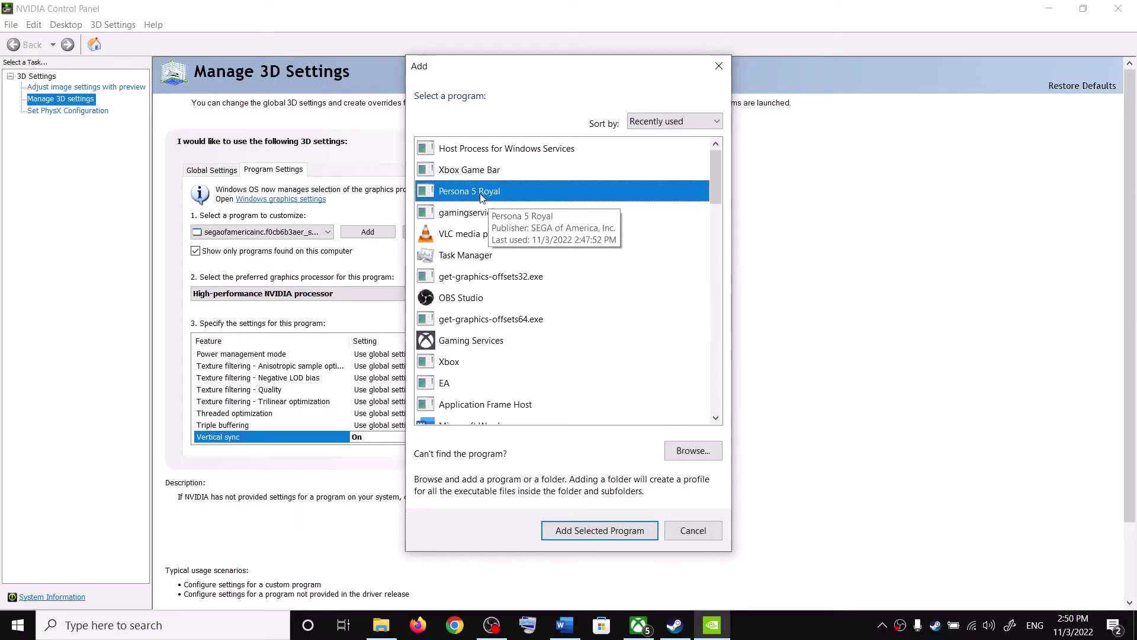
click(569, 530)
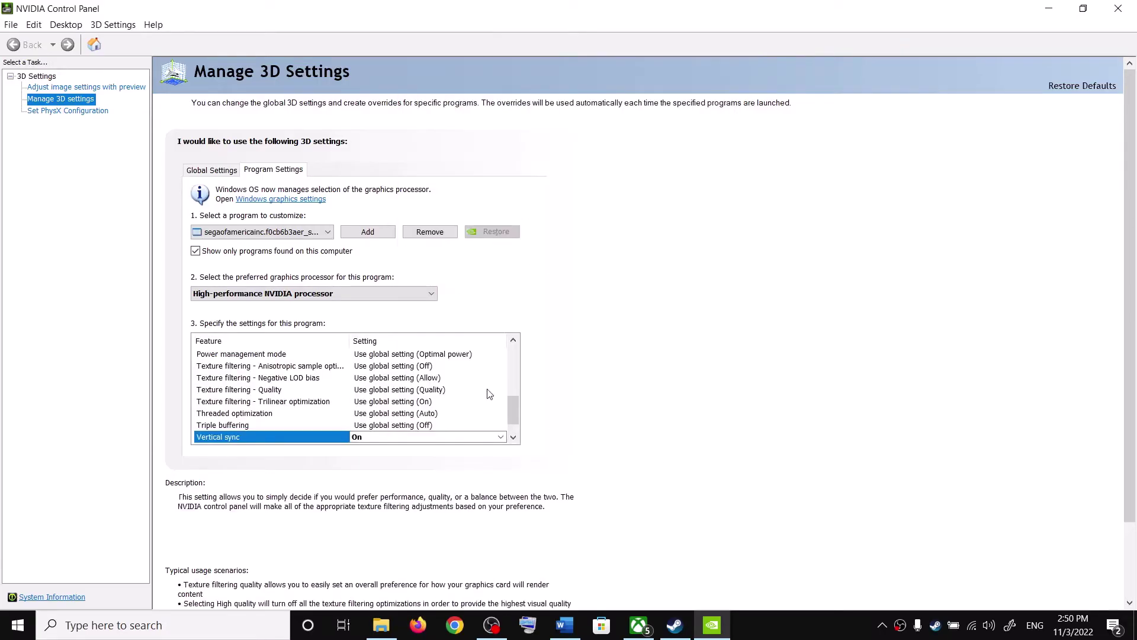
click(327, 294)
click(300, 320)
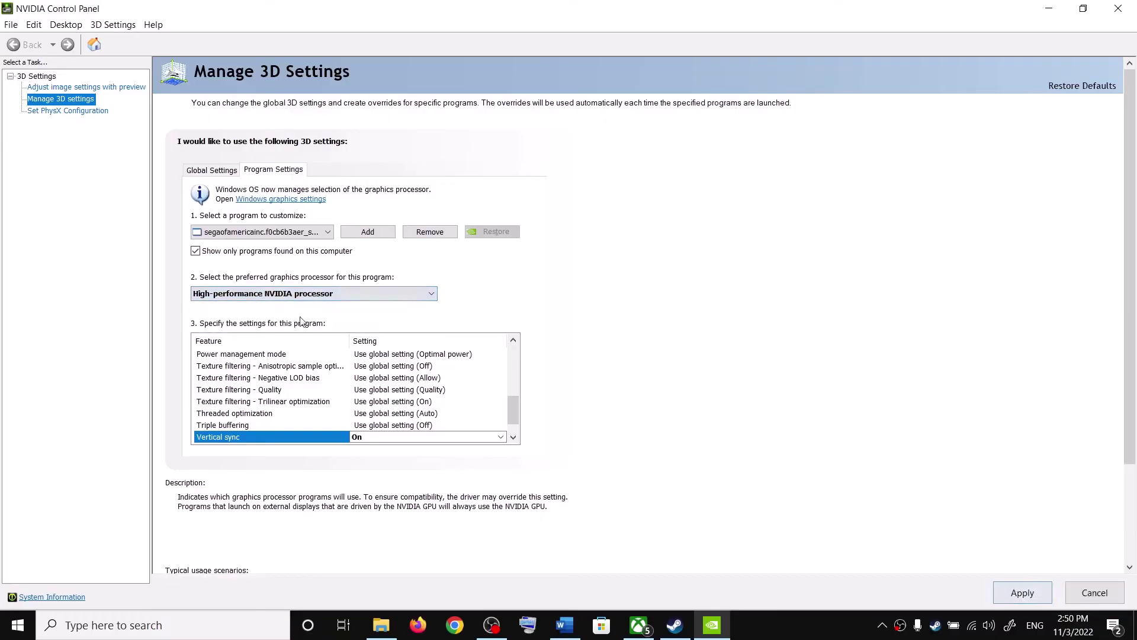
Set Vertical sync to Off in the Persona 5 Royal program settings.
scroll(374, 407, down, 1)
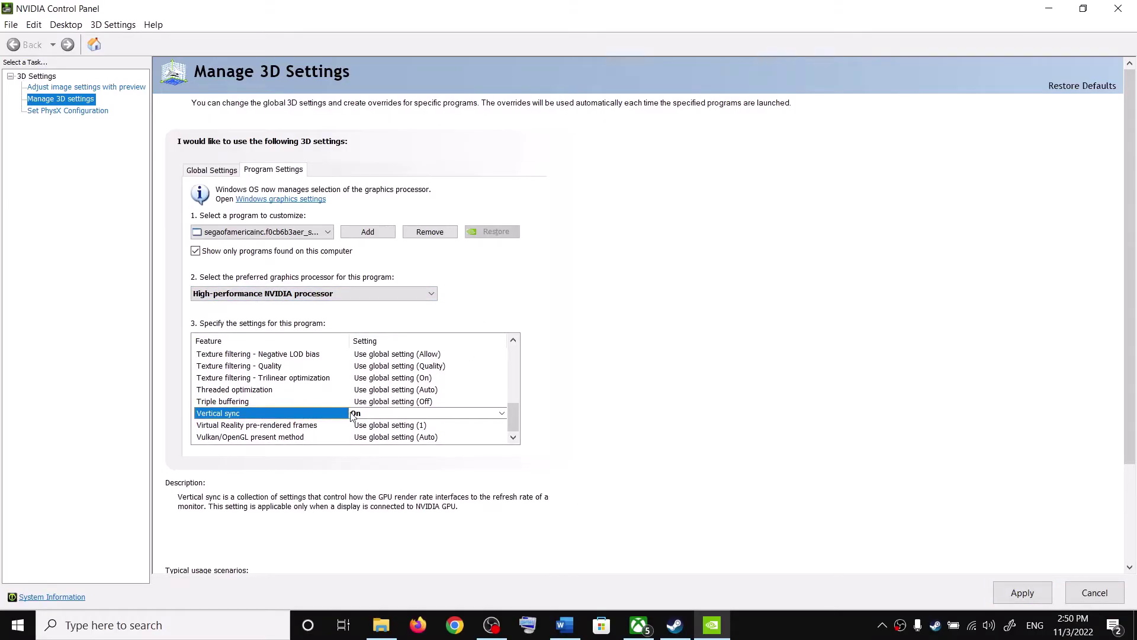
click(351, 416)
click(377, 450)
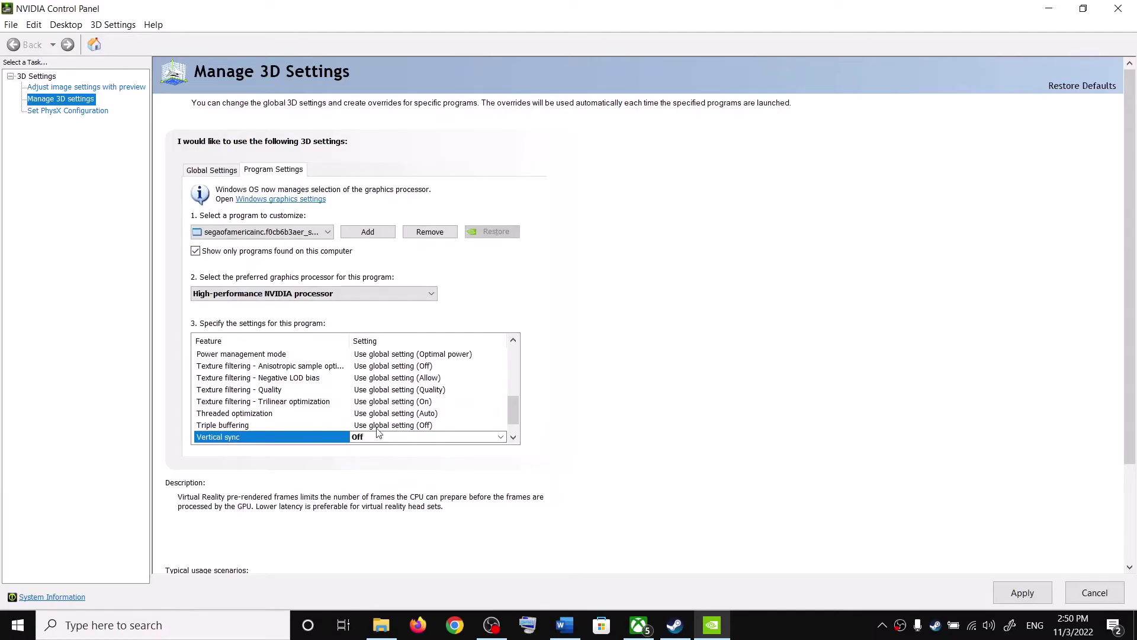
Set Vertical sync to On for Persona 5 Royal, apply the 3D settings and close the NVIDIA Control Panel.
scroll(377, 425, down, 1)
click(380, 413)
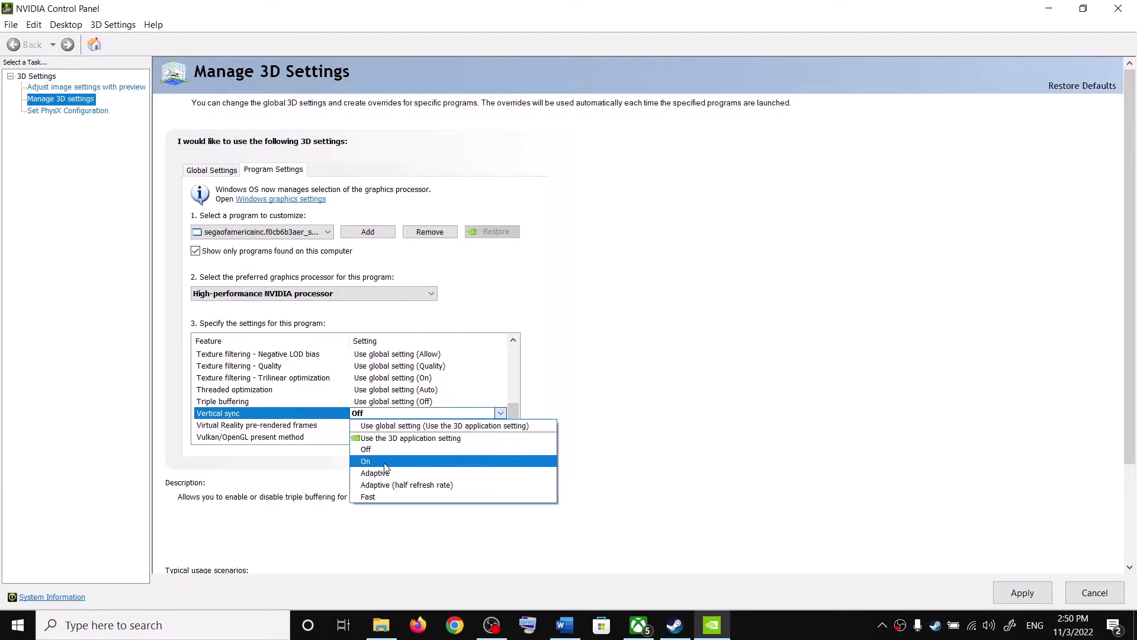
click(384, 462)
scroll(242, 420, down, 1)
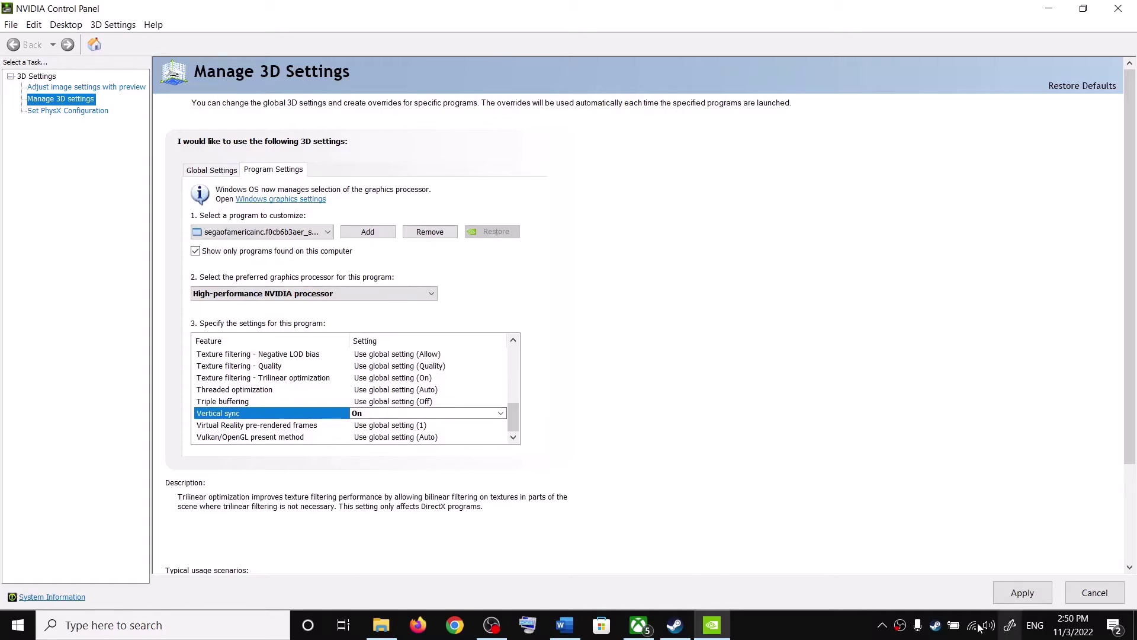
click(1007, 596)
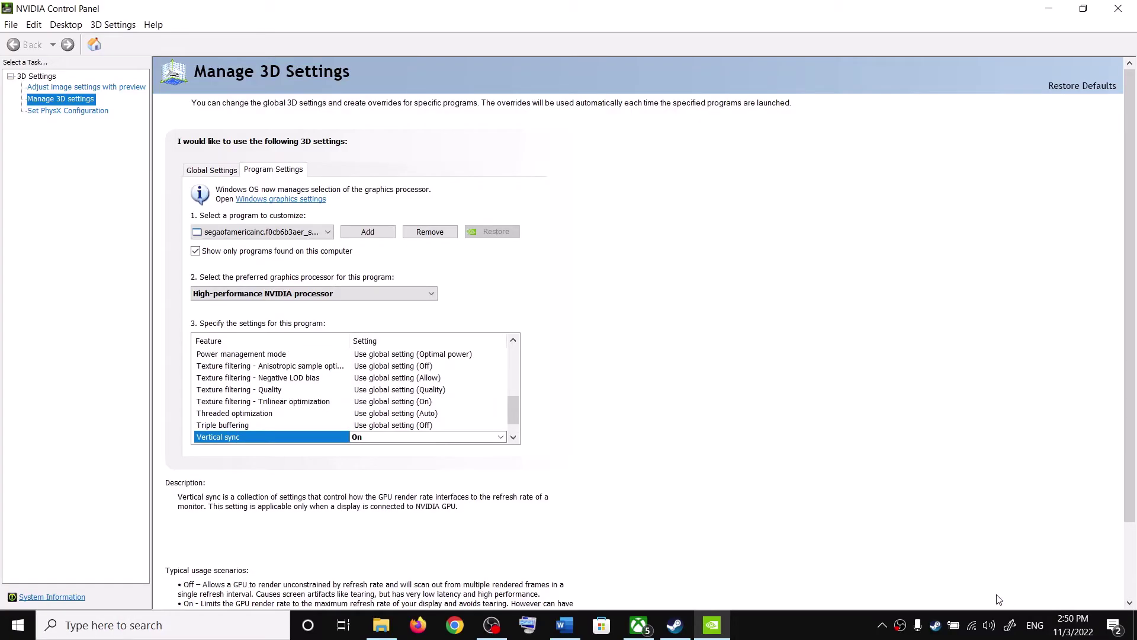
click(1113, 21)
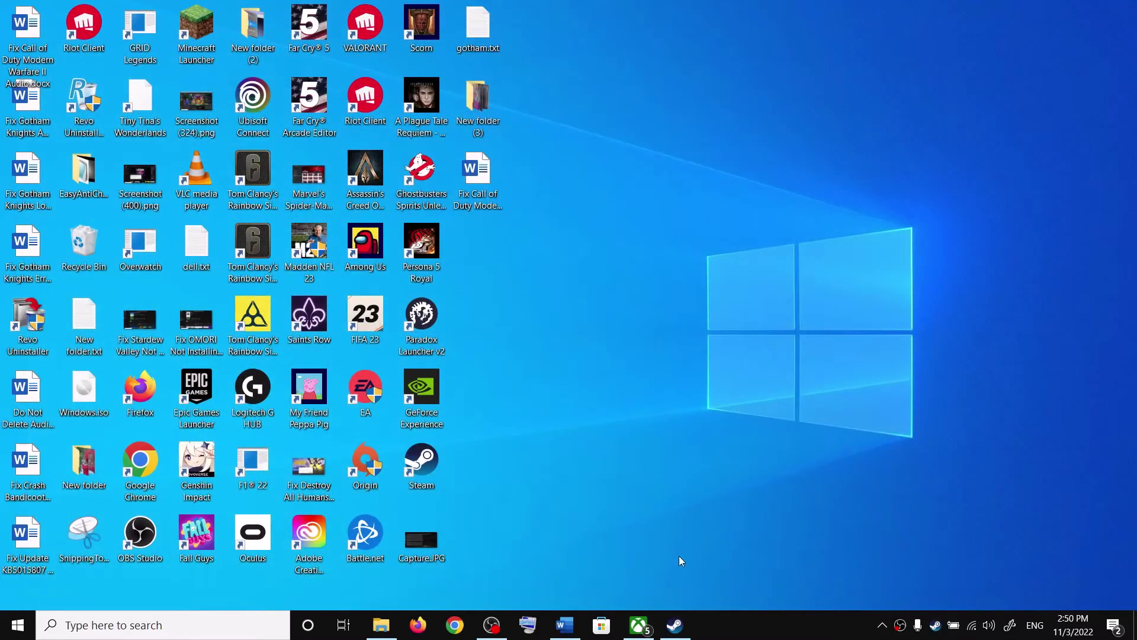
Switch to the Word guide and highlight the vsync phrases and then the whole Step 4 heading.
click(564, 628)
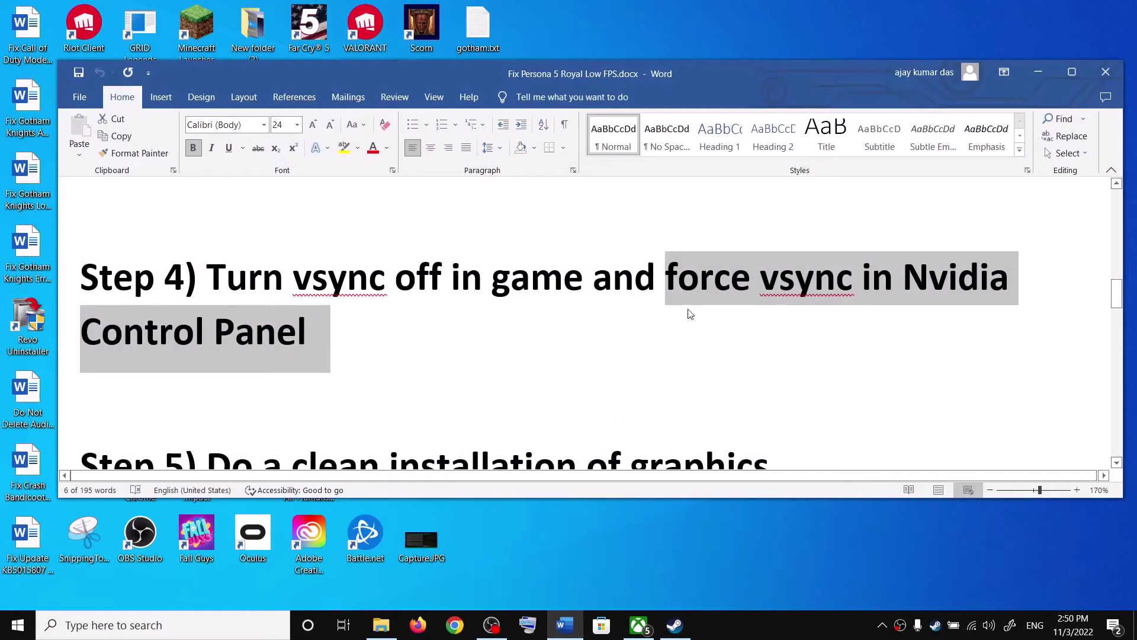
drag(293, 278, 584, 278)
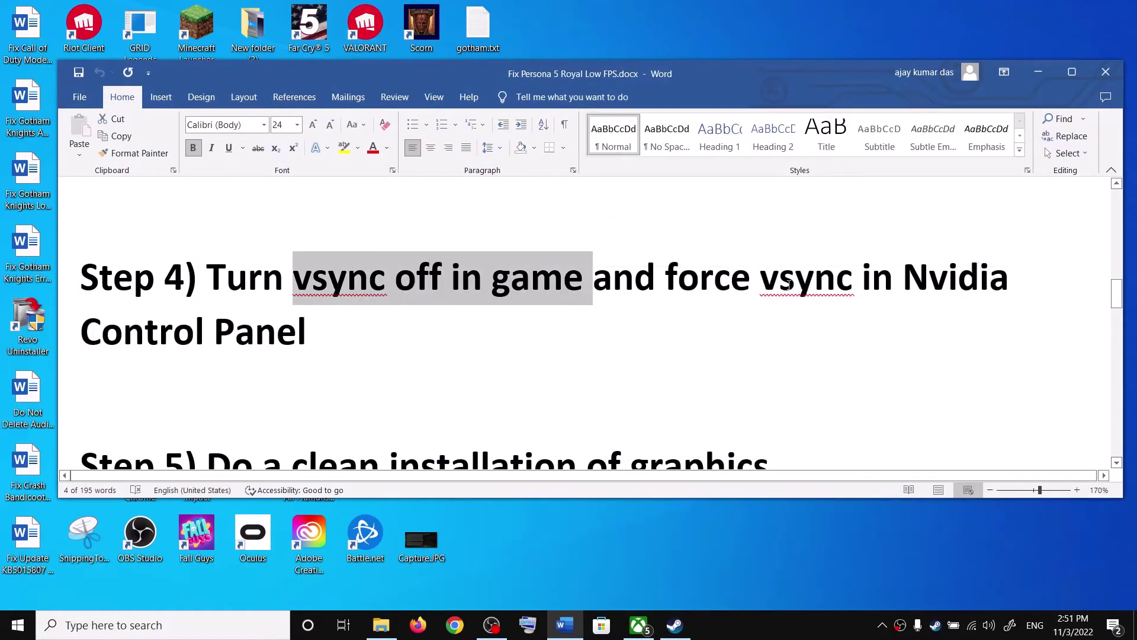
drag(760, 278, 918, 315)
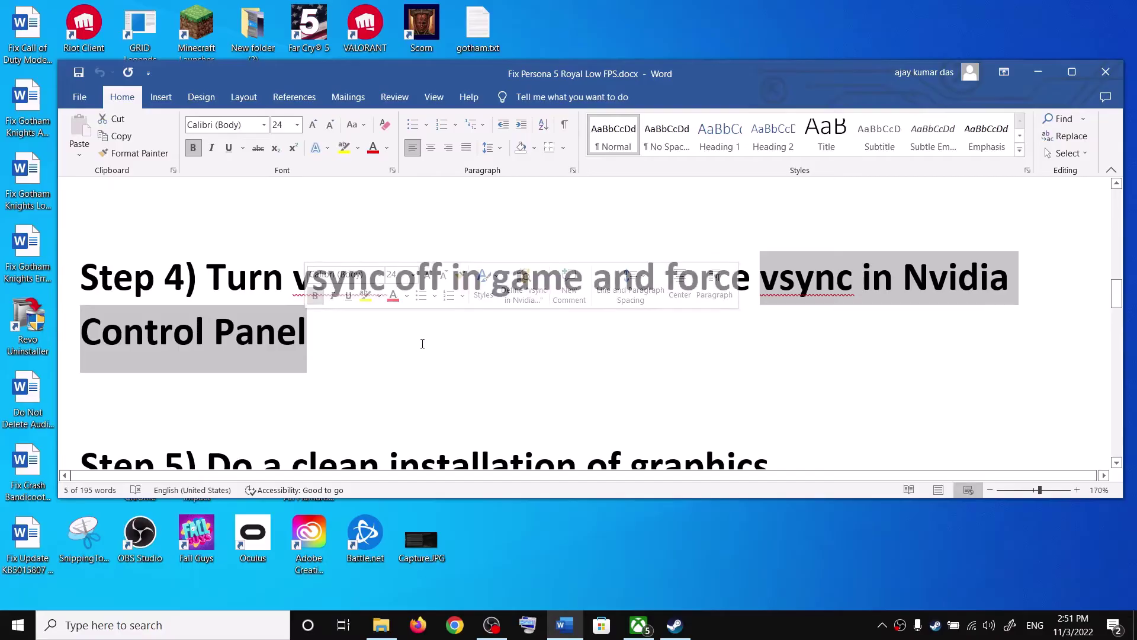
drag(349, 335, 83, 283)
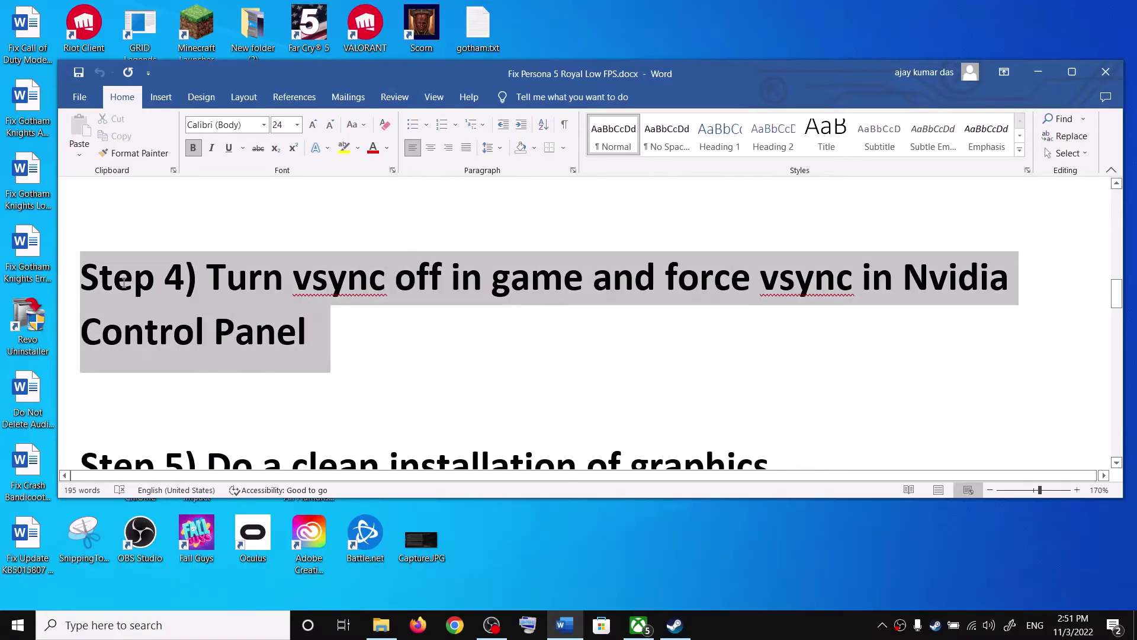
scroll(375, 359, down, 3)
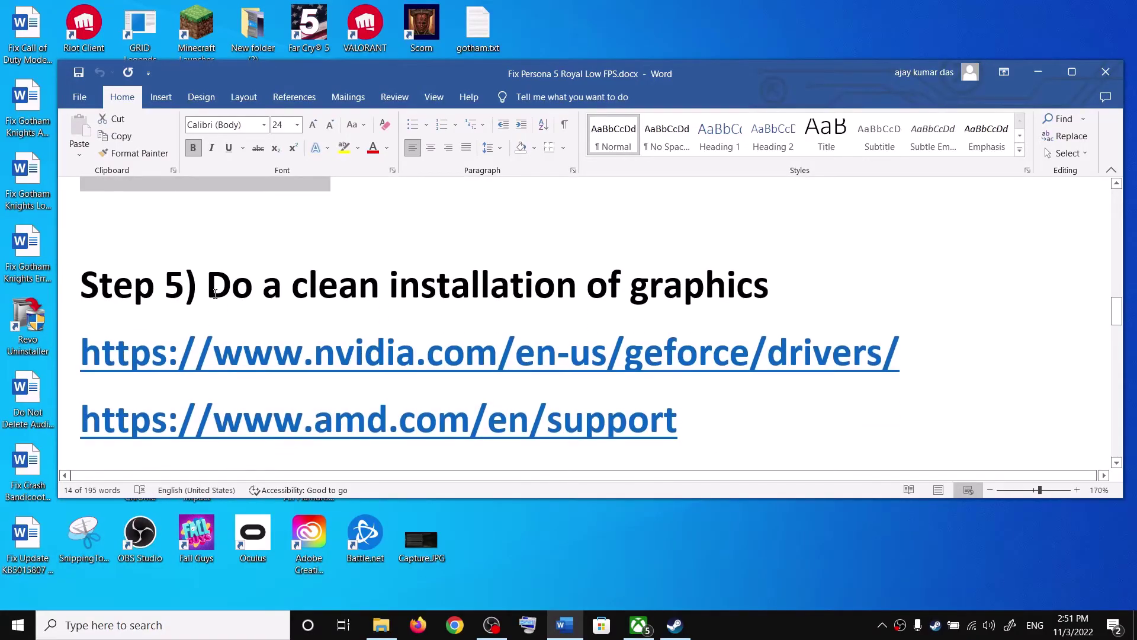
Highlight the Step 5 text about a clean graphics installation and parts of the NVIDIA and AMD driver links.
drag(208, 285, 773, 285)
drag(214, 358, 643, 355)
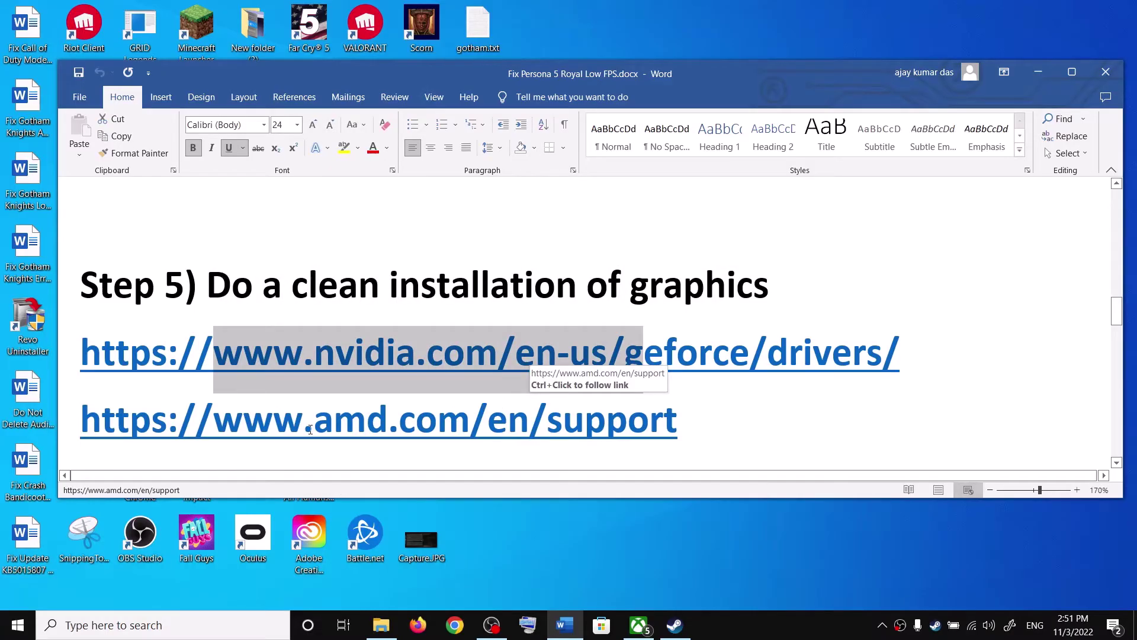
drag(244, 426, 529, 427)
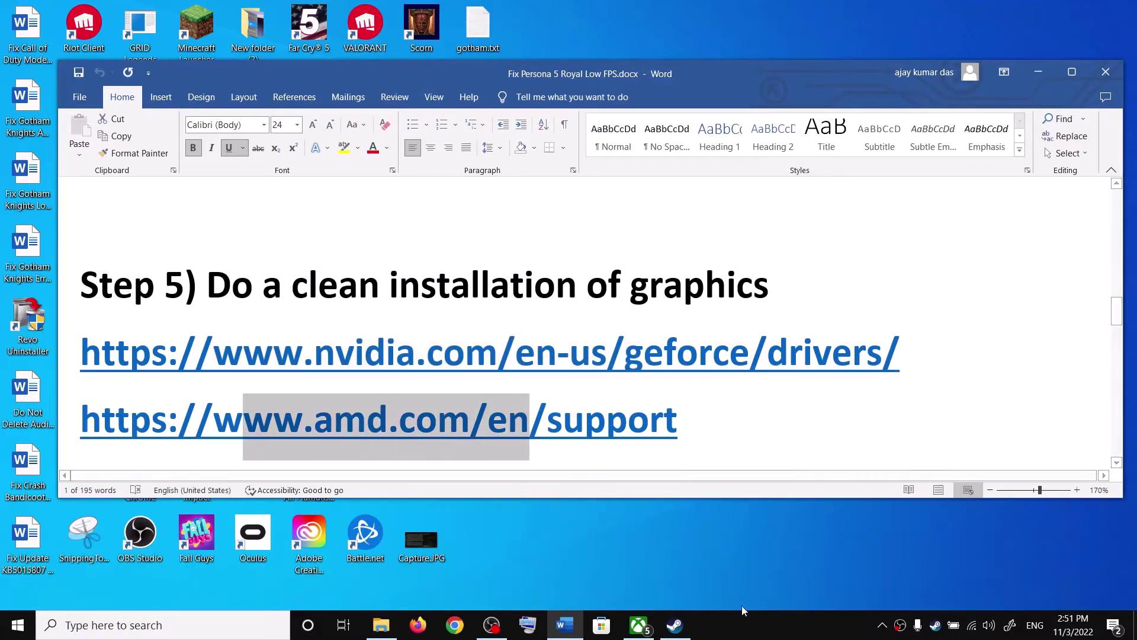
Switch to the GeForce drivers page in Chrome and review the product series, product and operating system choices in the manual driver search.
click(763, 618)
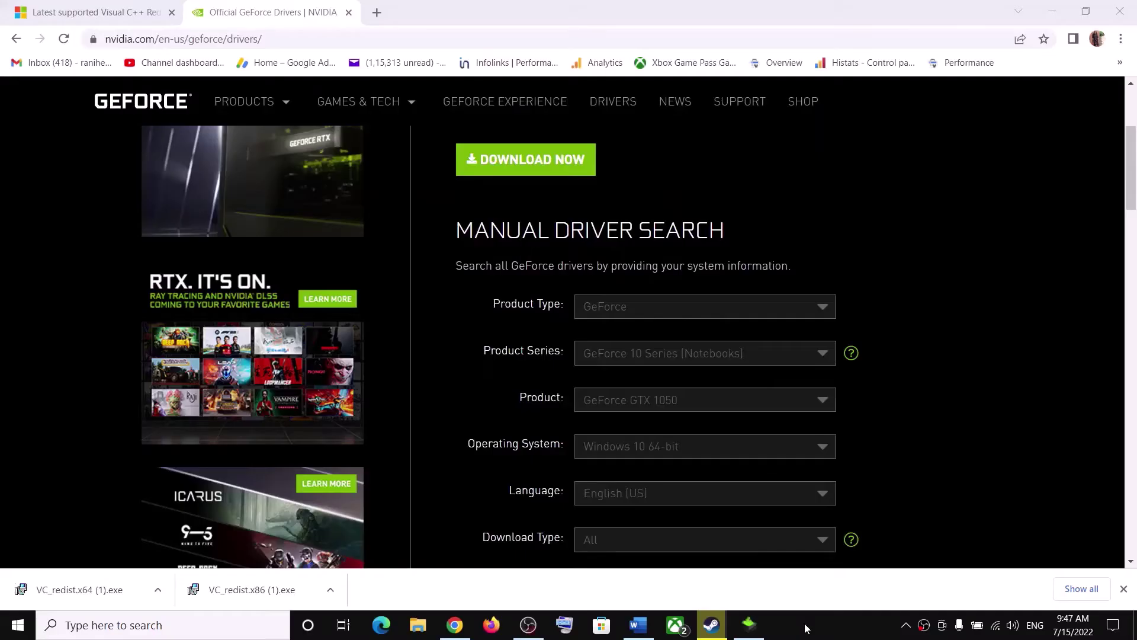
click(682, 365)
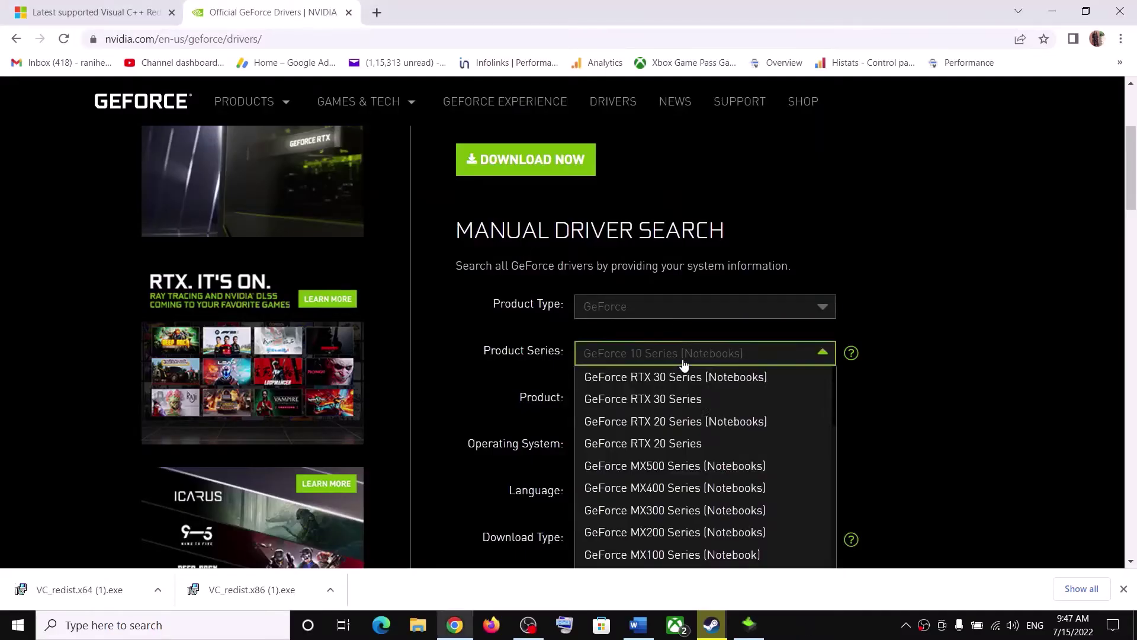
click(886, 386)
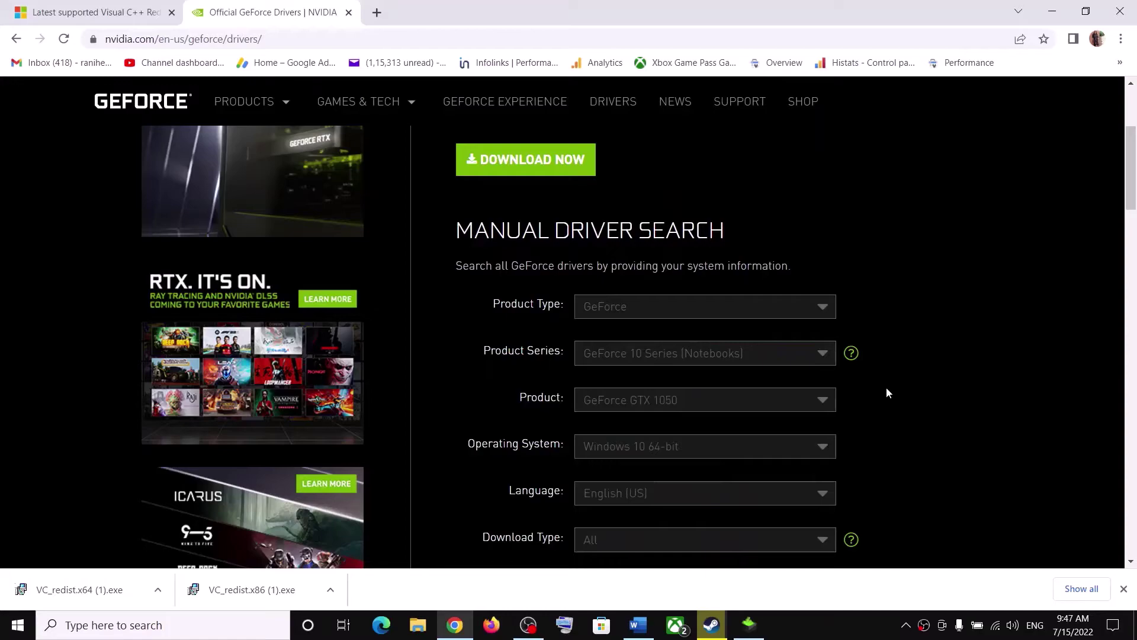
click(693, 409)
click(891, 425)
scroll(876, 413, down, 3)
click(647, 296)
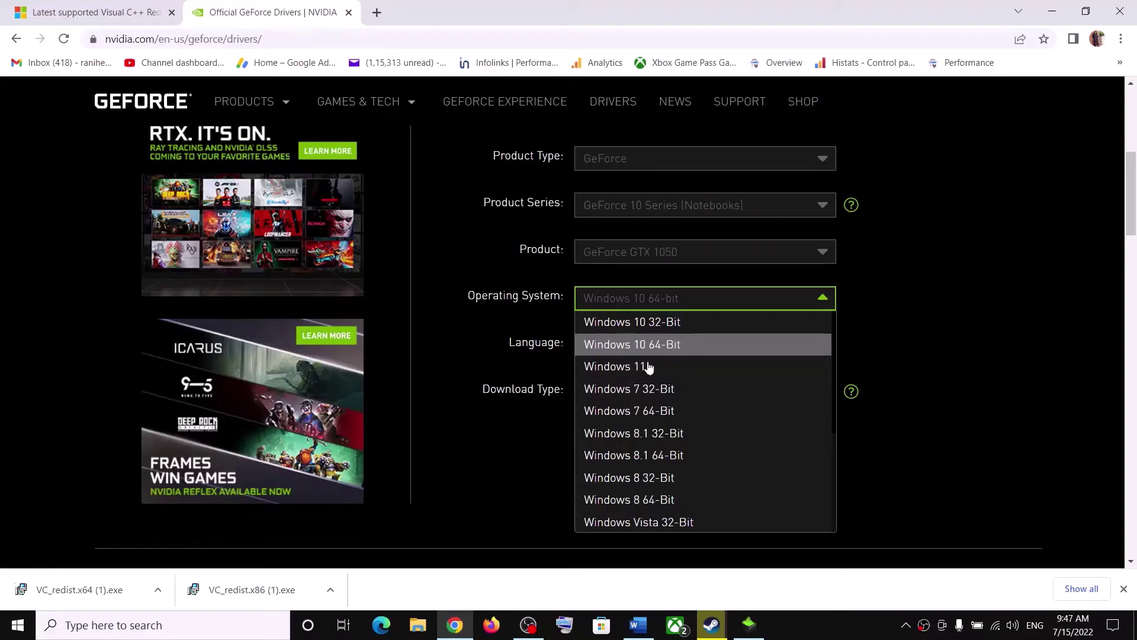
click(942, 334)
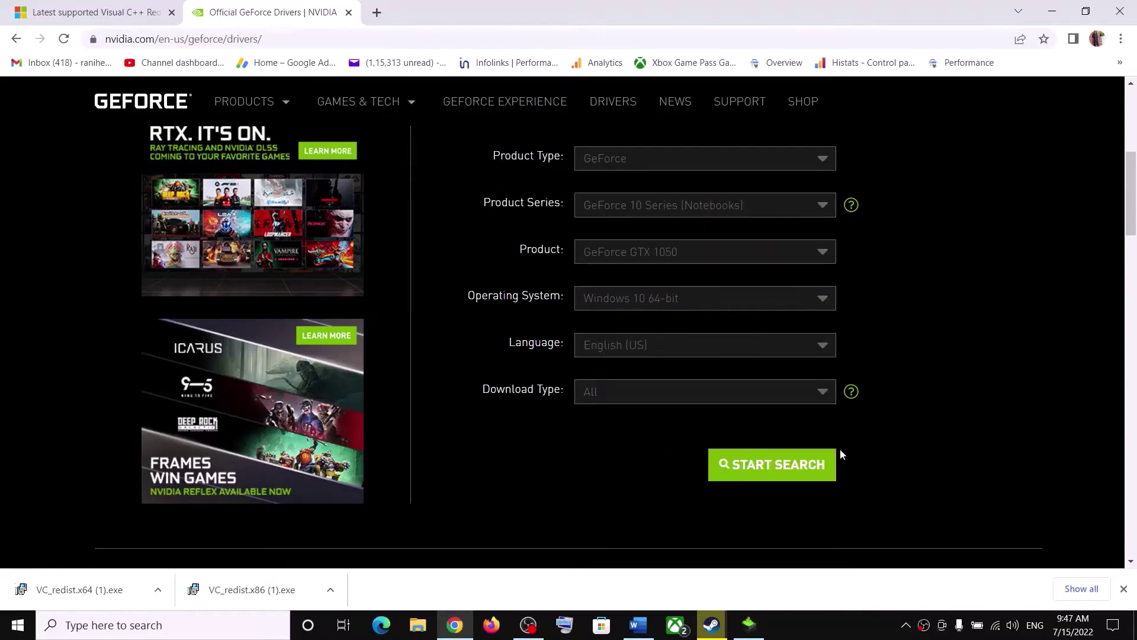
Search for GeForce drivers with the chosen criteria and download the Game Ready Driver version 516.59.
click(811, 466)
scroll(564, 418, down, 5)
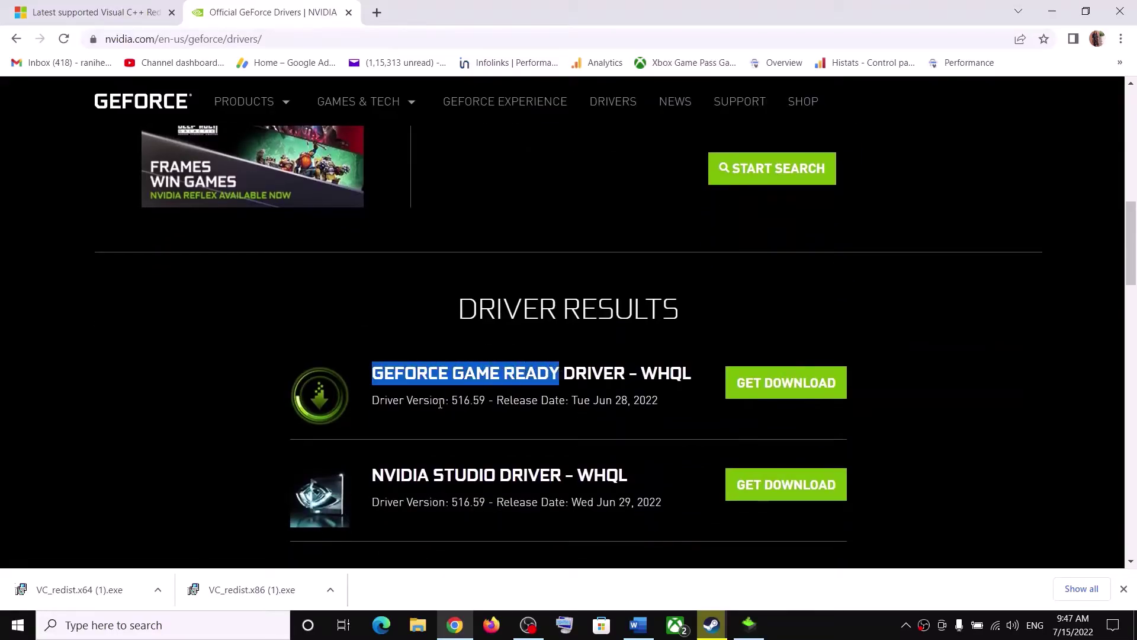
click(413, 402)
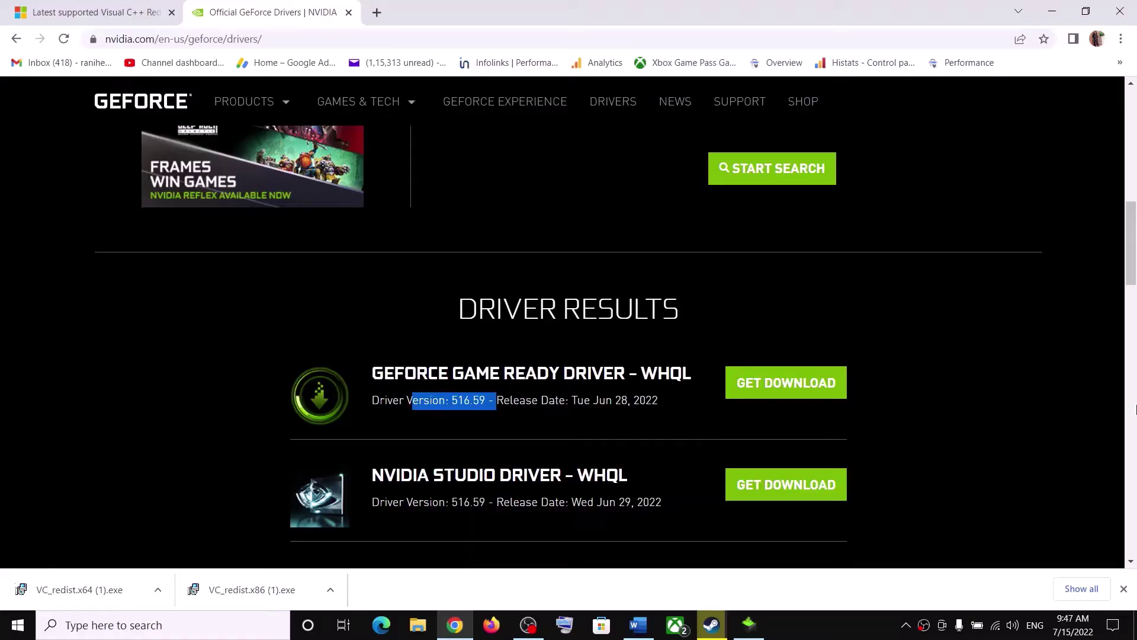
click(807, 390)
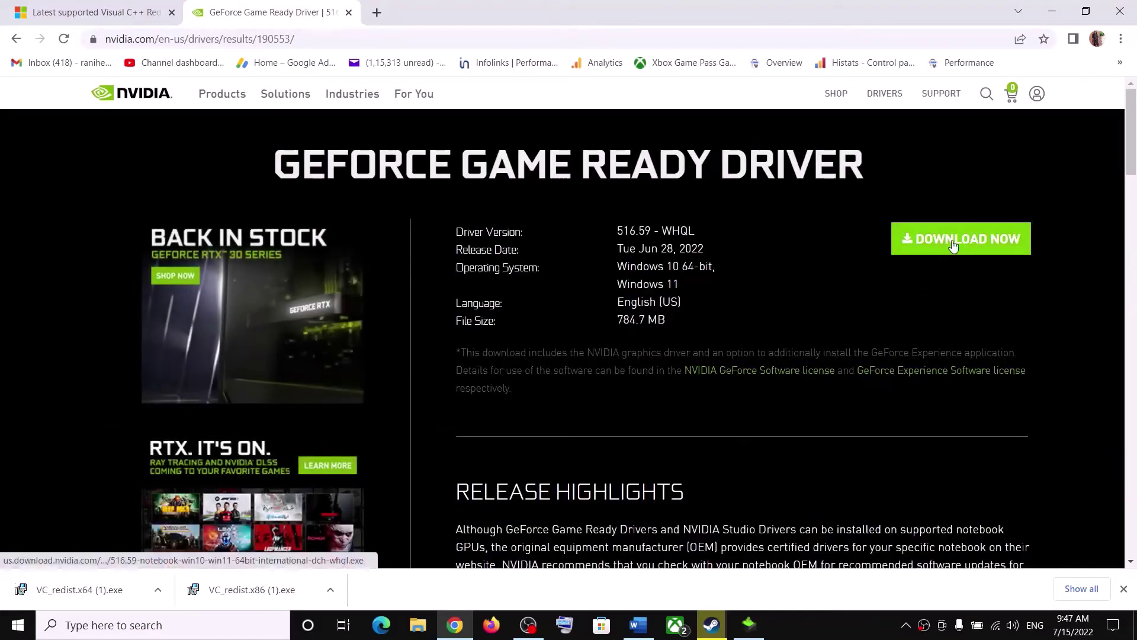
click(953, 245)
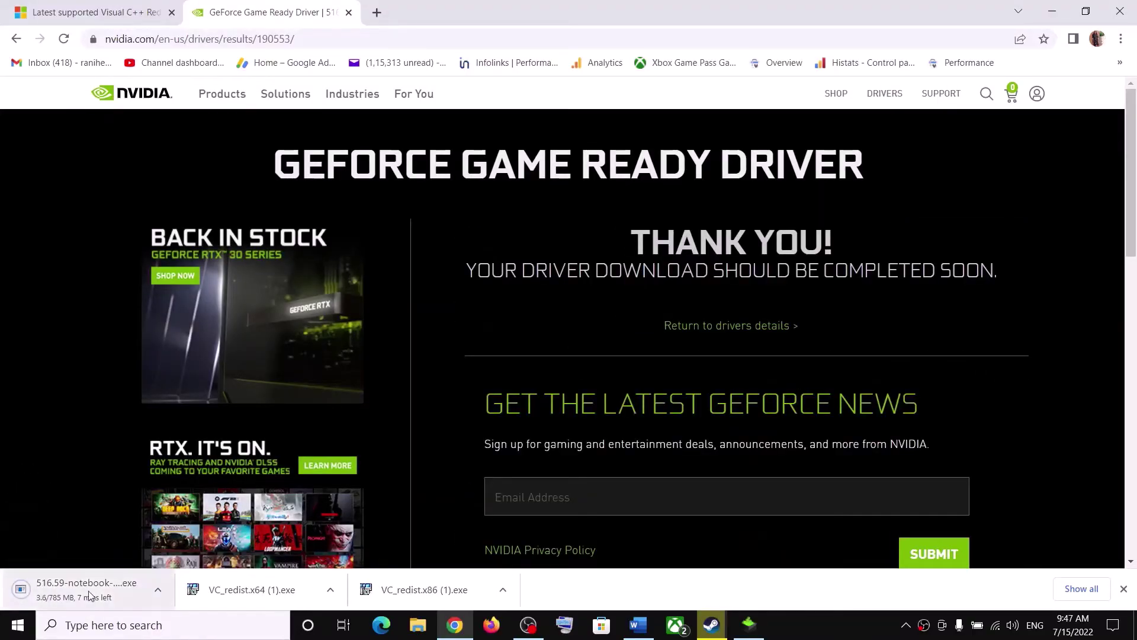
In the NVIDIA Installer, accept the license and start a Custom (Advanced) installation with Perform a clean installation enabled.
click(750, 626)
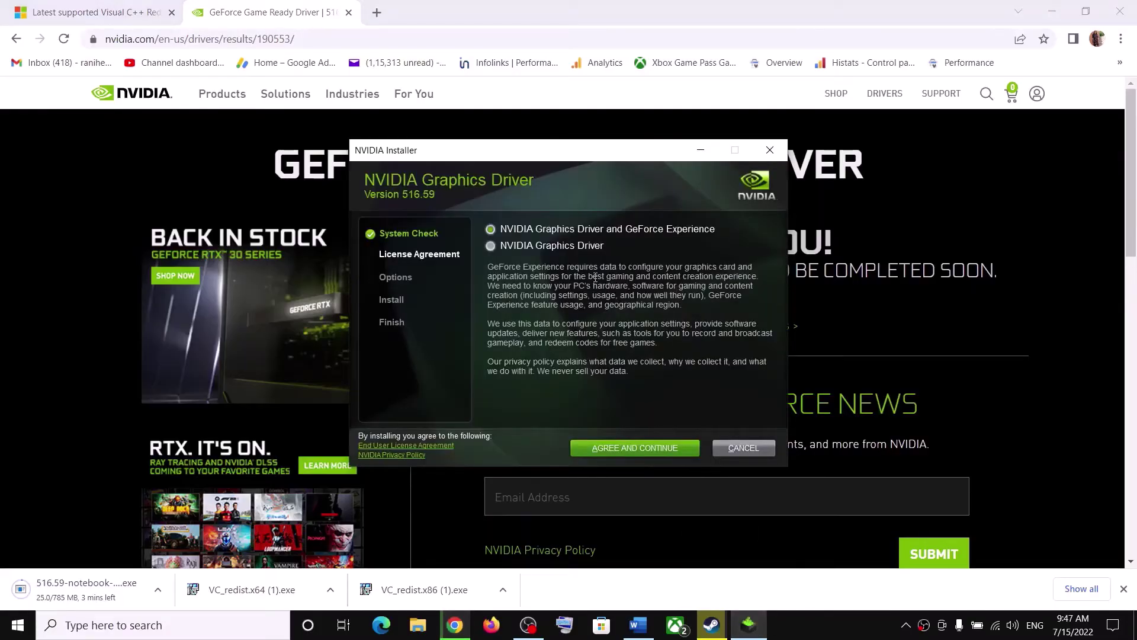
click(603, 450)
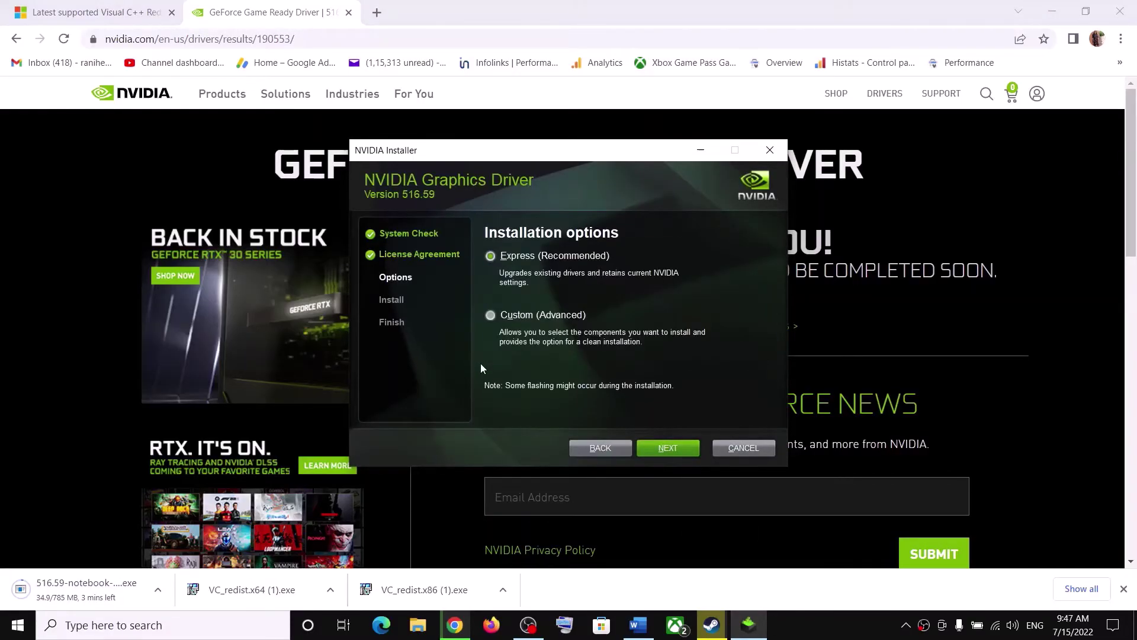
click(492, 315)
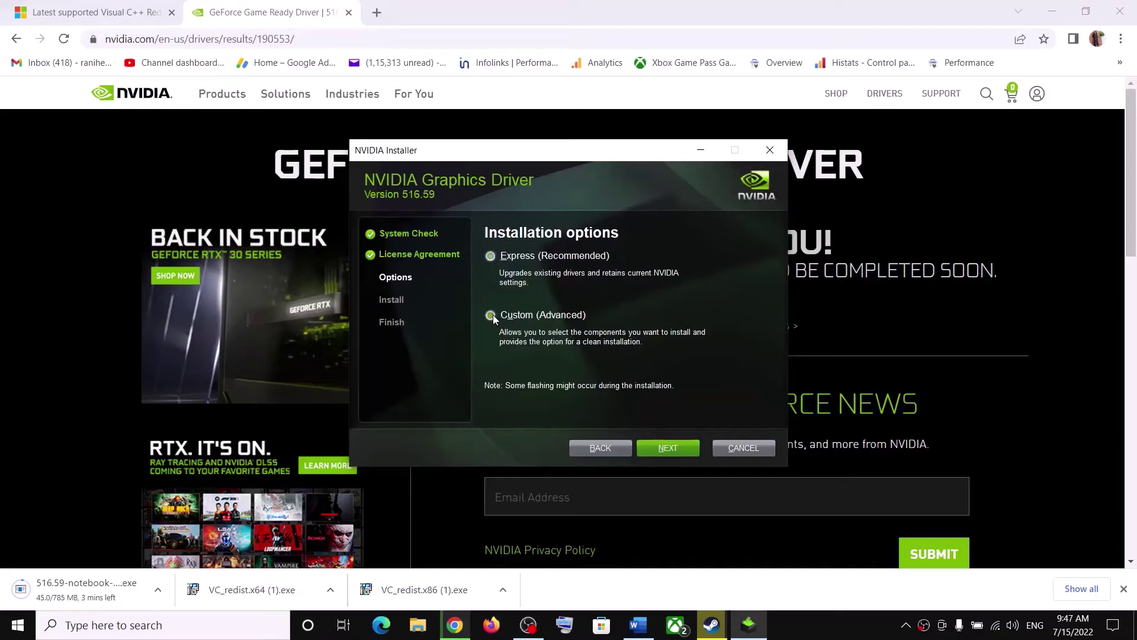
click(676, 453)
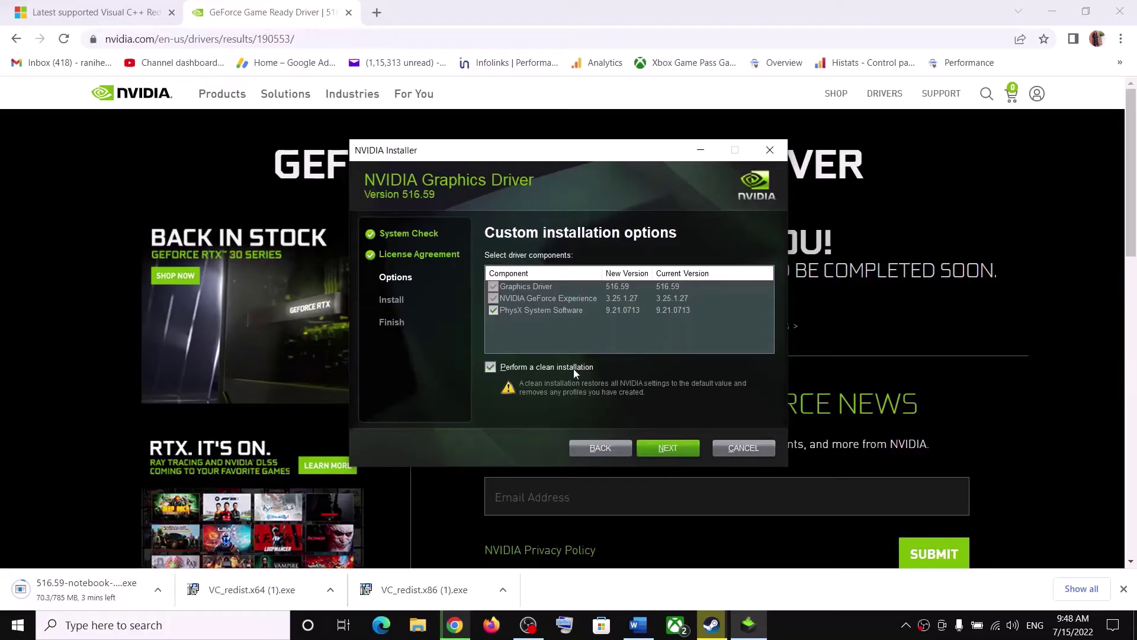
click(677, 450)
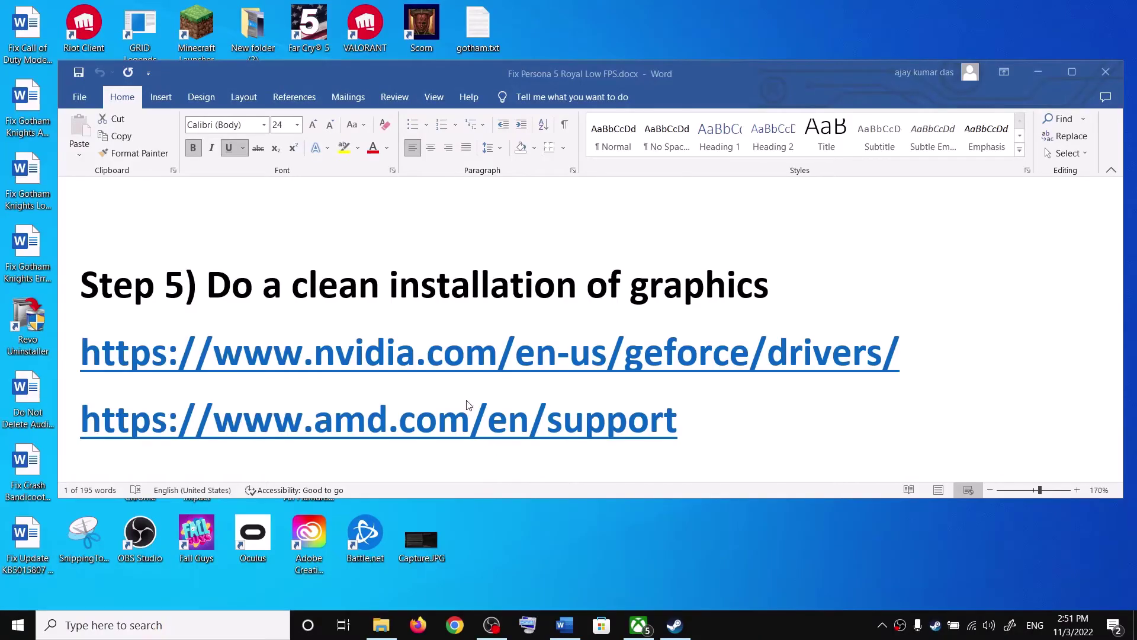
Go to Step 6 "Update Game" in the Word guide, then switch to Steam and open the game library.
scroll(467, 405, down, 3)
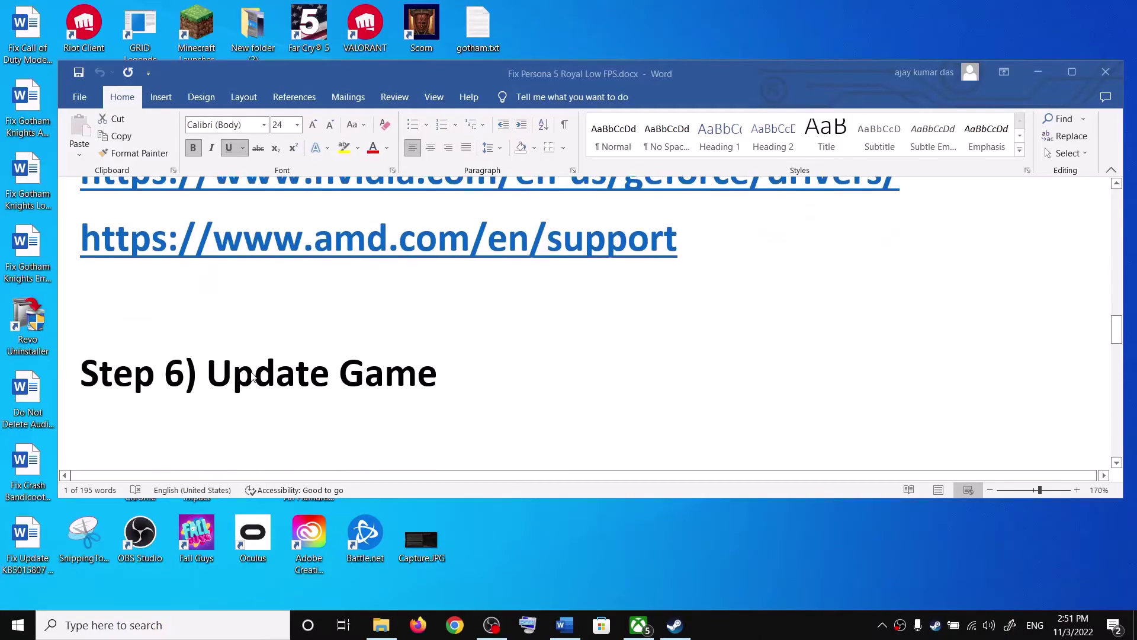
mouse_move(672, 629)
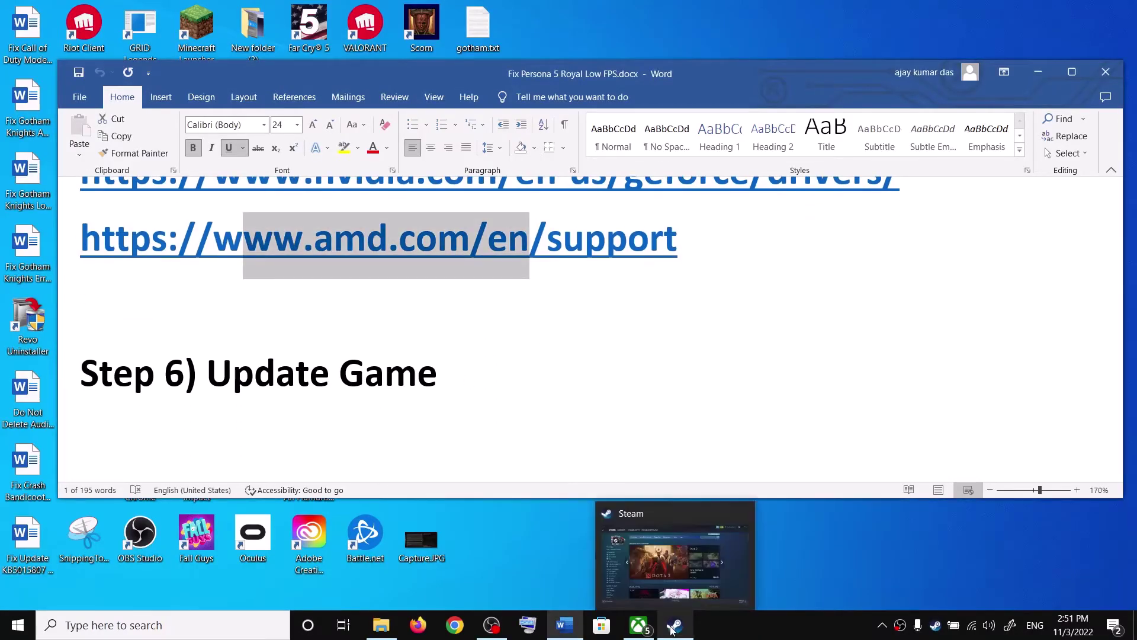
click(651, 551)
click(170, 37)
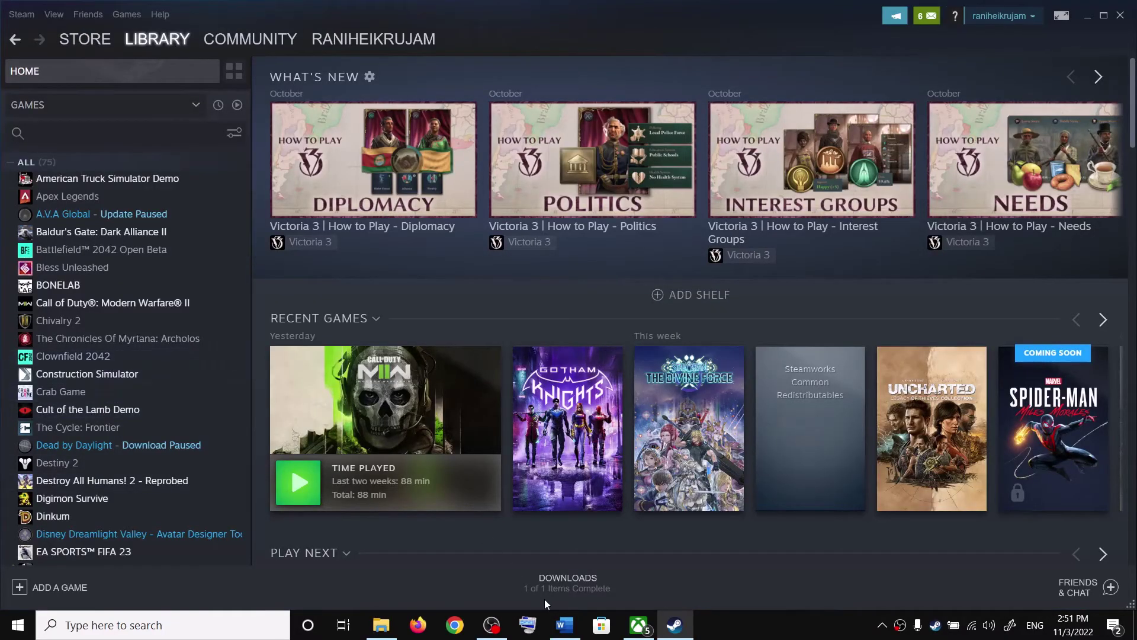
Check the Persona 5 Royal page in the Xbox app, then minimize it to return to Steam.
mouse_move(635, 629)
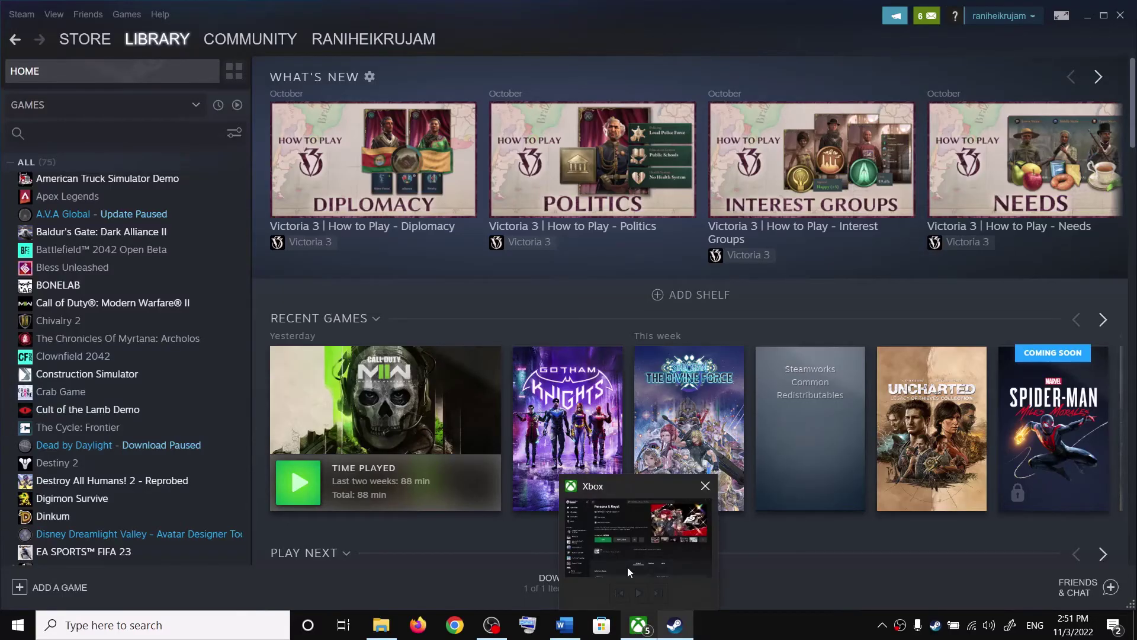
click(629, 551)
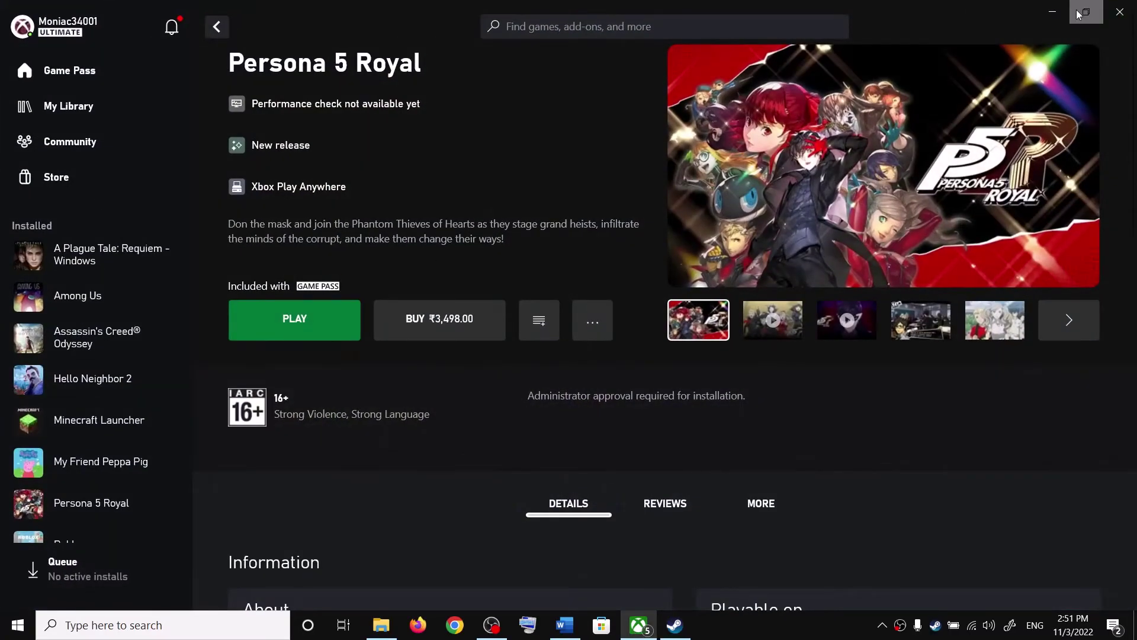
click(1052, 11)
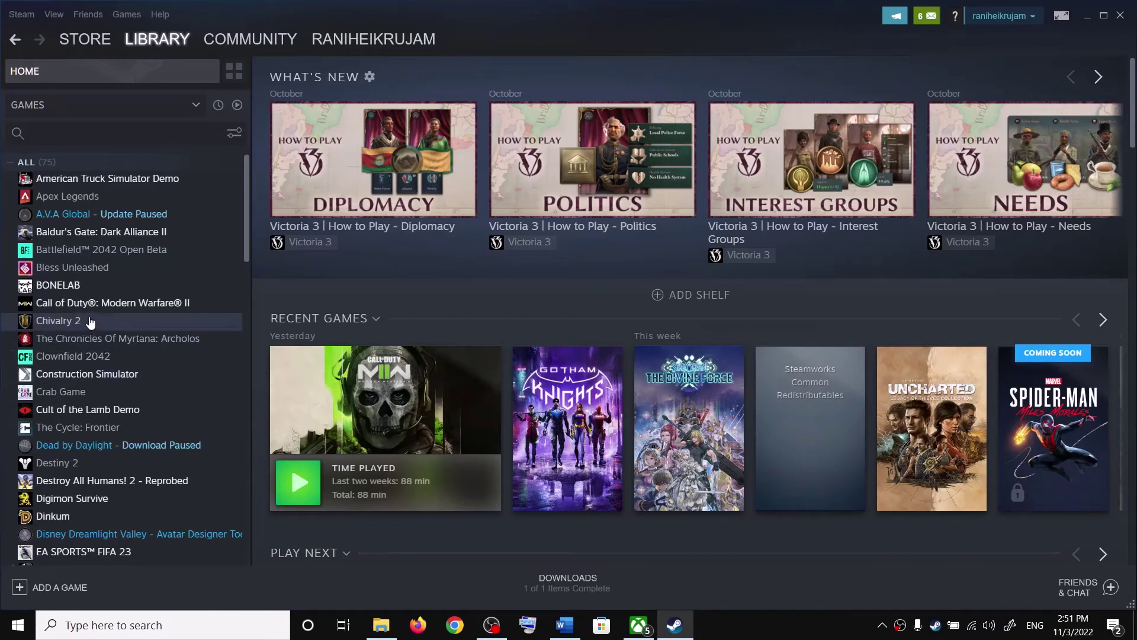
In the Steam library, set the automatic updates of Clownfield 2042 to "Always keep this game updated" in its properties.
right_click(88, 357)
mouse_move(126, 430)
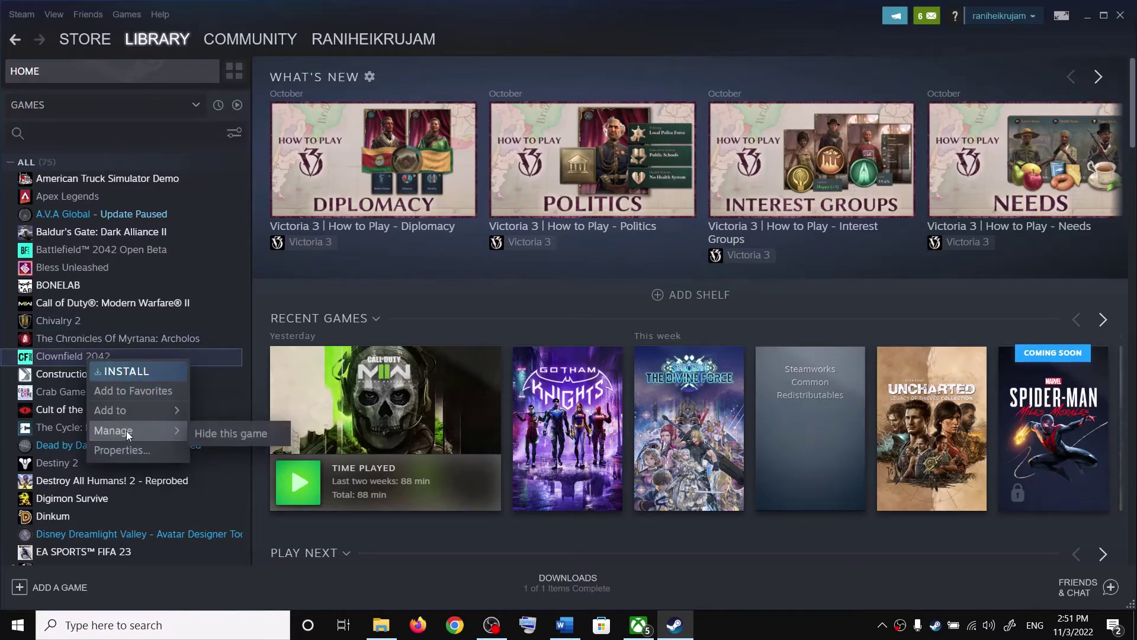
click(127, 450)
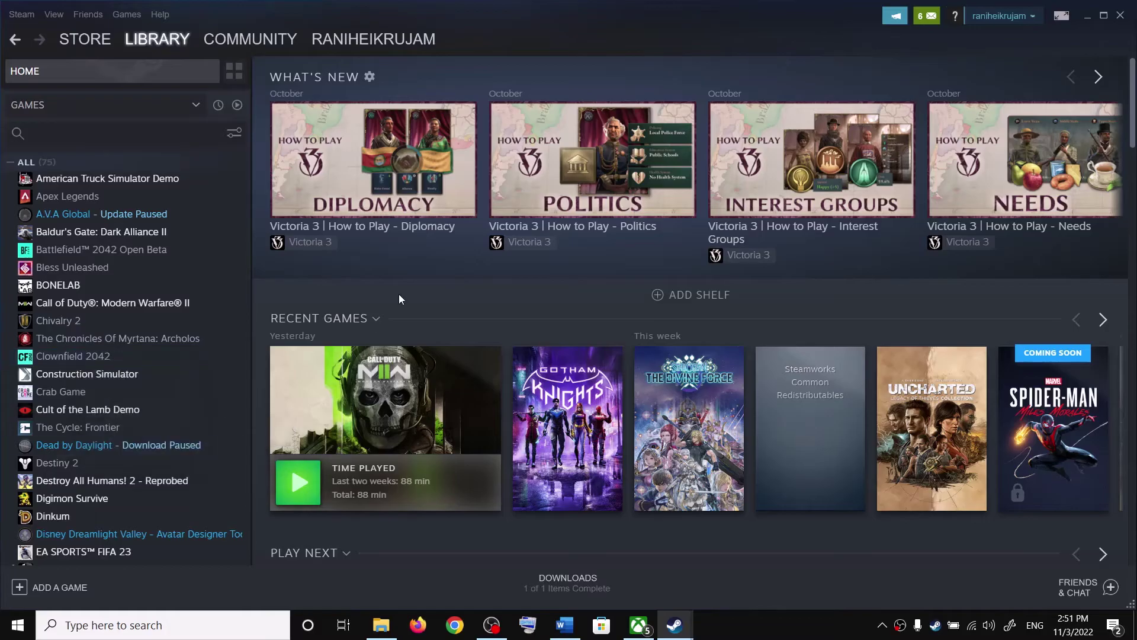
click(365, 231)
click(652, 244)
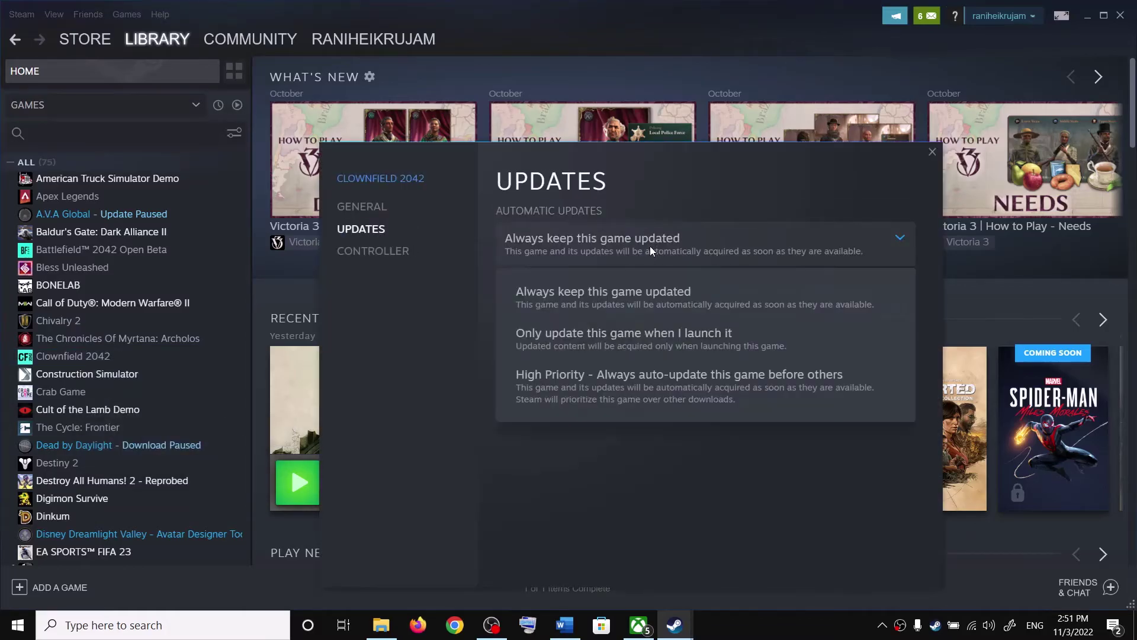
click(782, 287)
click(930, 155)
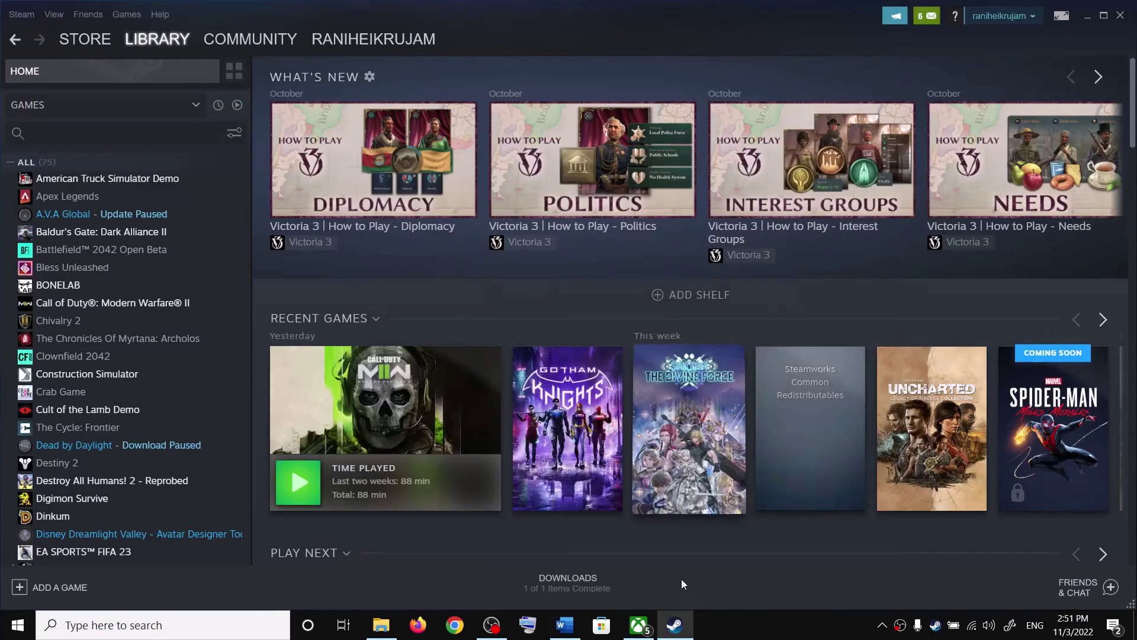
Switch to the Word guide and highlight the Step 7 text about running the game on the dedicated graphics card.
click(565, 623)
scroll(255, 362, down, 3)
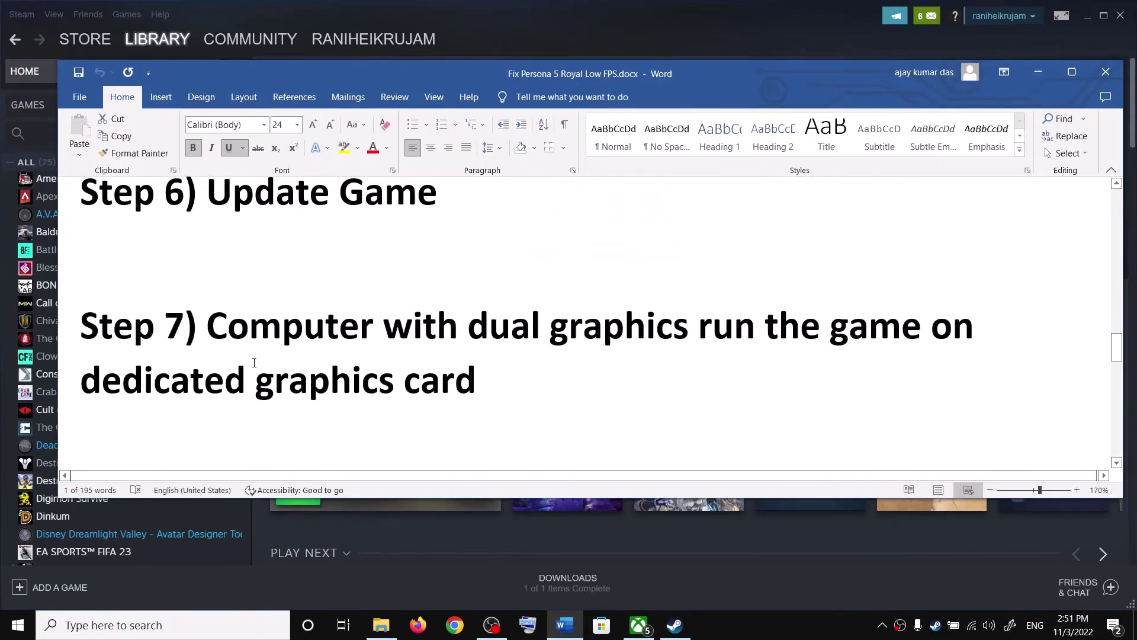
drag(219, 326, 590, 363)
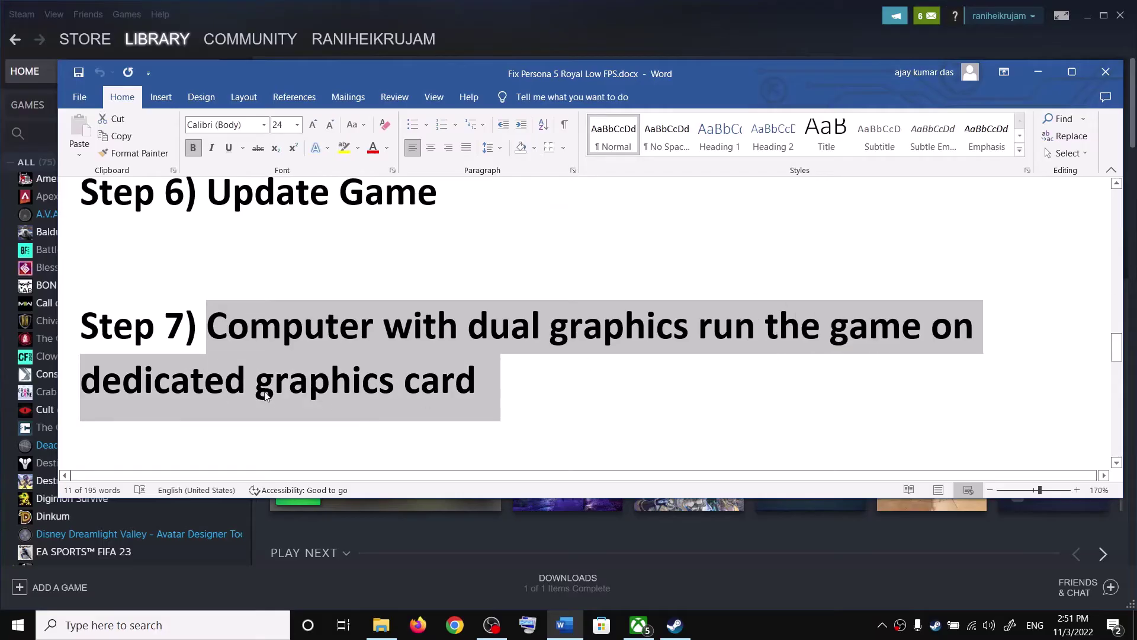
Search Windows for "graphics" and open the Graphics settings page.
click(129, 626)
text(gr)
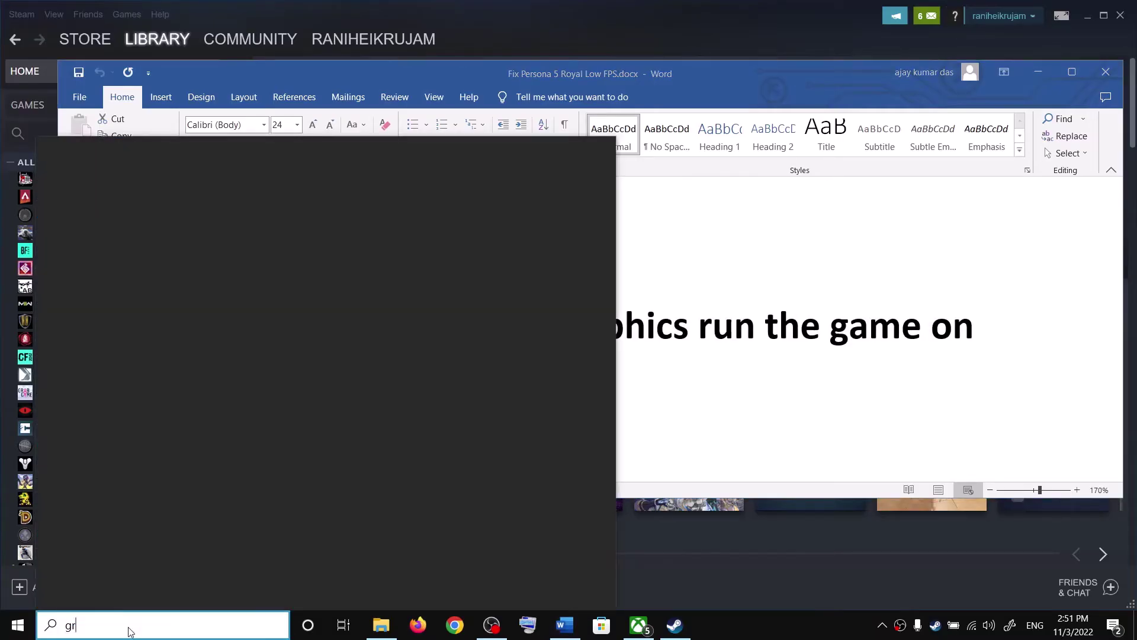
text(aphics)
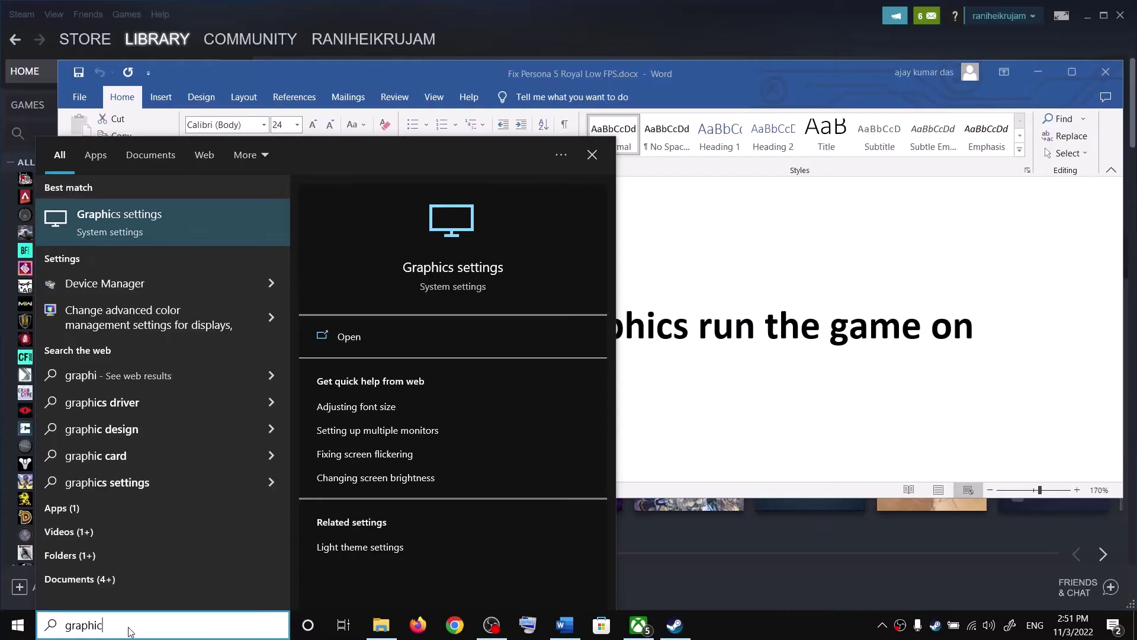
click(164, 218)
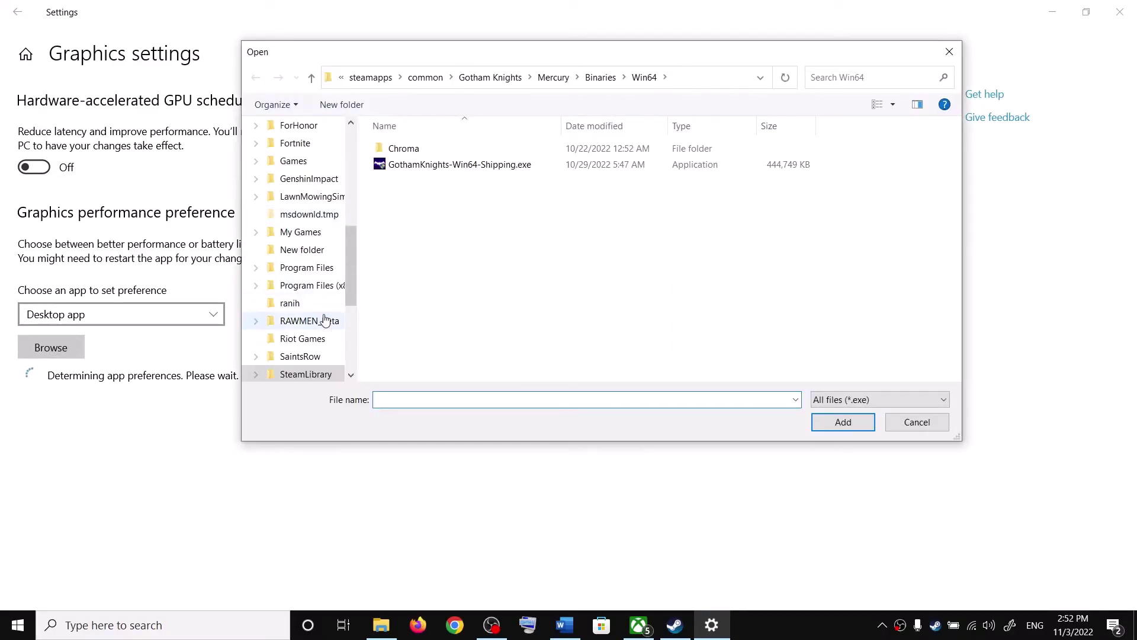
Look for a desktop game executable in C: > Program Files (x86) > Steam > steamapps > common, without adding one.
scroll(300, 187, up, 3)
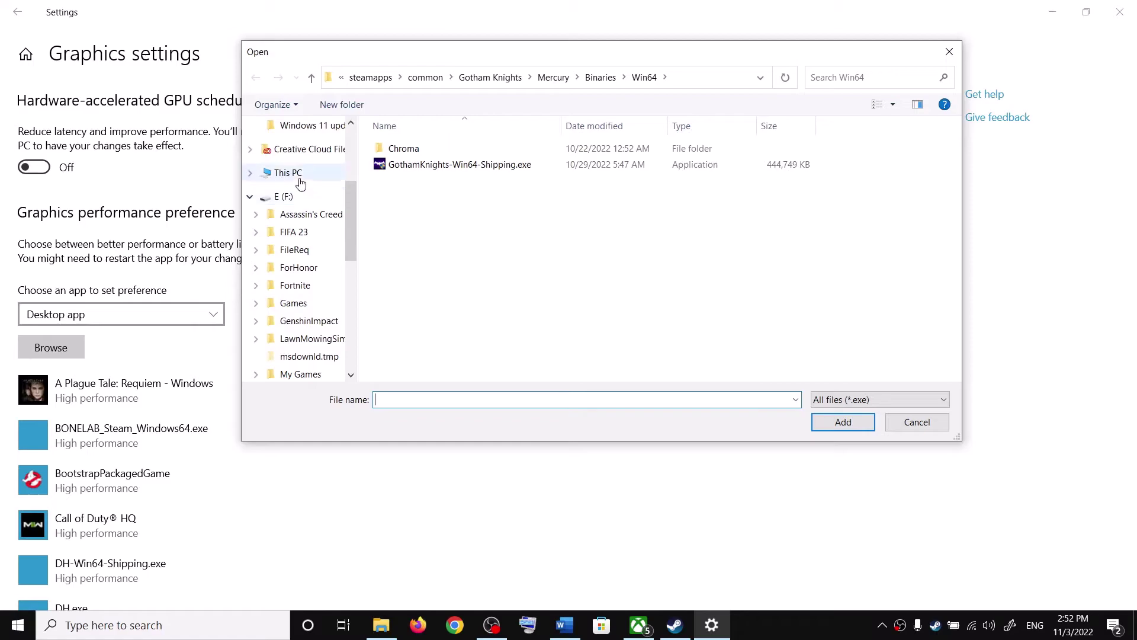
click(290, 173)
double_click(450, 297)
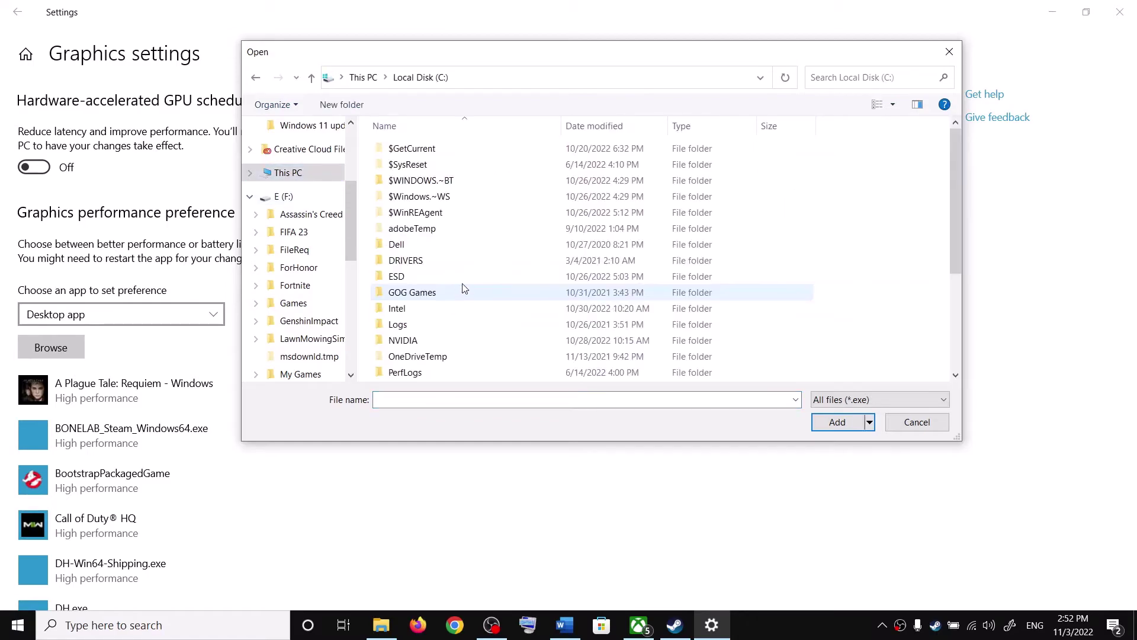
scroll(465, 289, down, 3)
double_click(450, 249)
scroll(428, 299, down, 3)
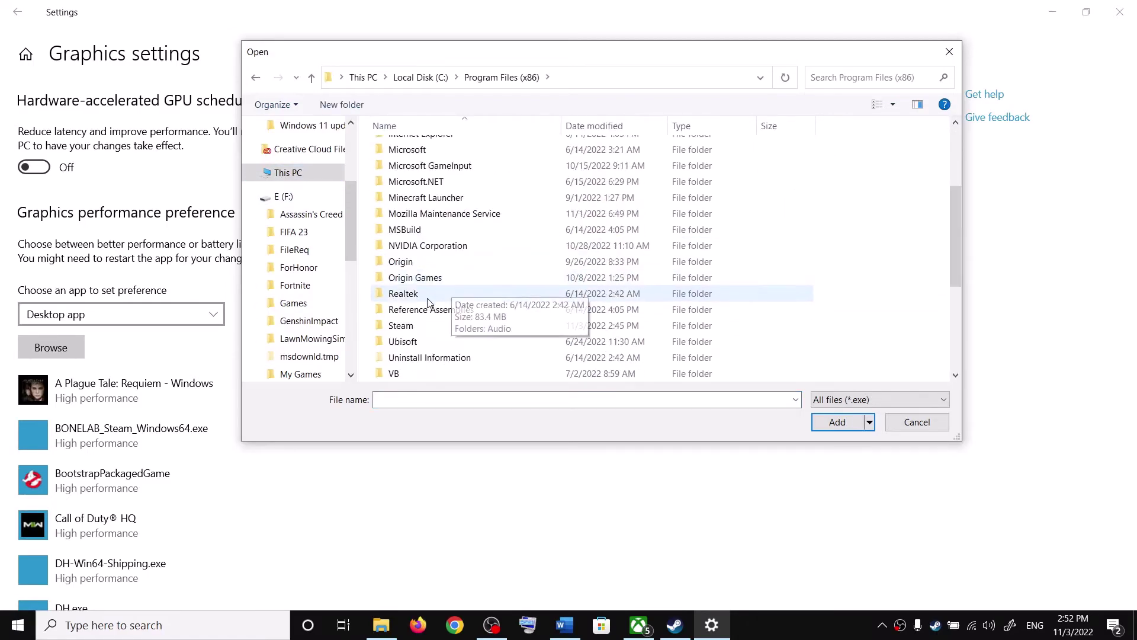
double_click(409, 325)
scroll(418, 297, down, 3)
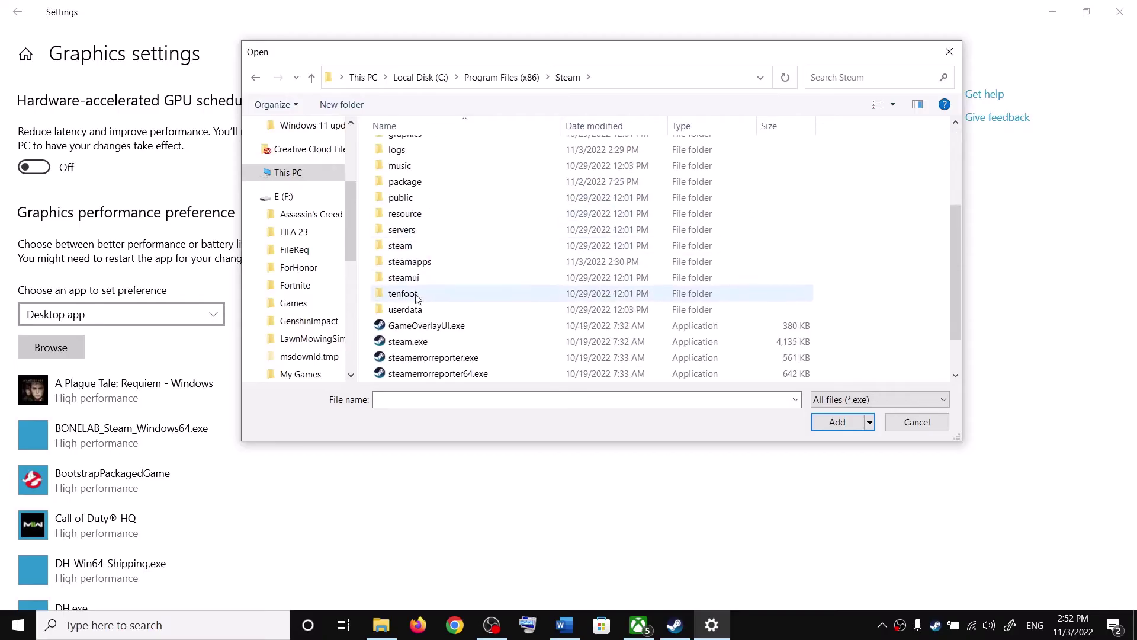
double_click(409, 262)
double_click(410, 149)
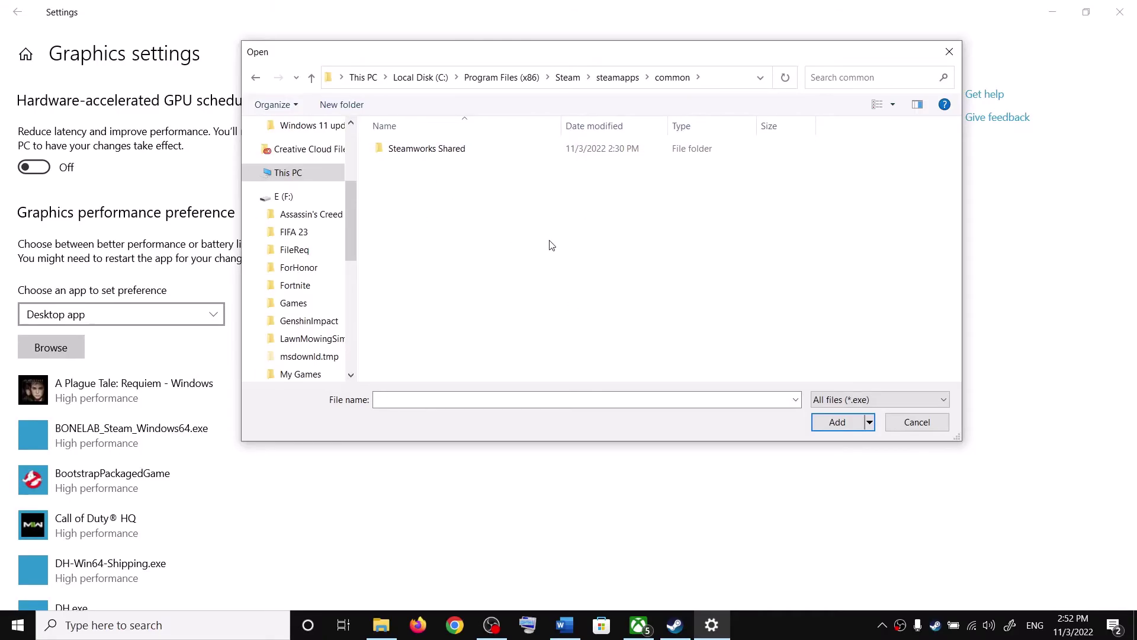
click(297, 174)
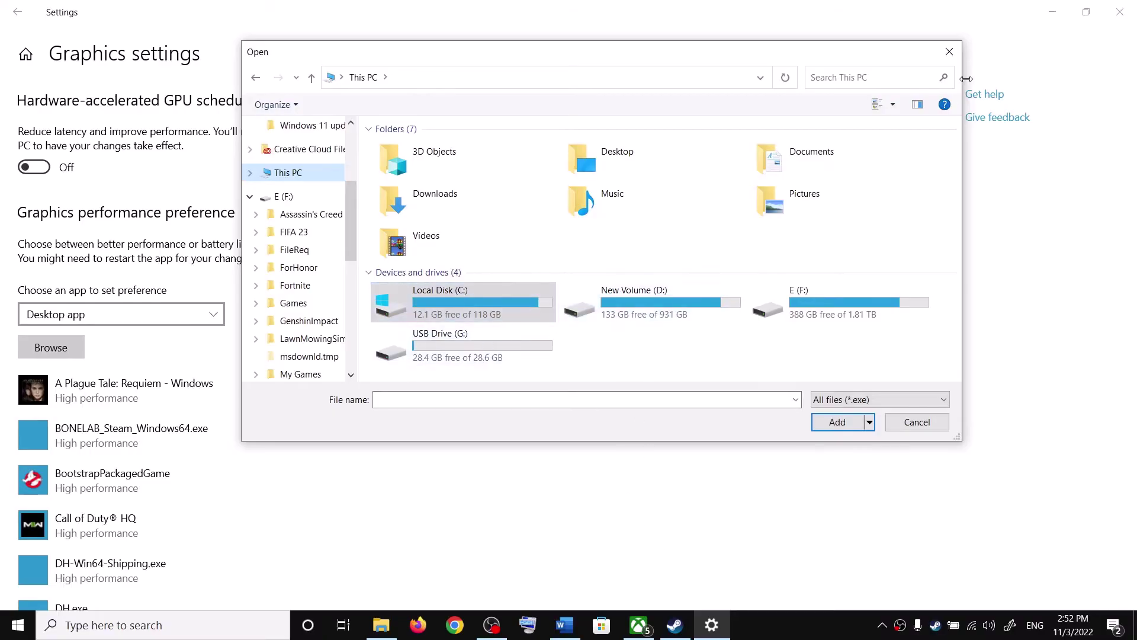
click(950, 51)
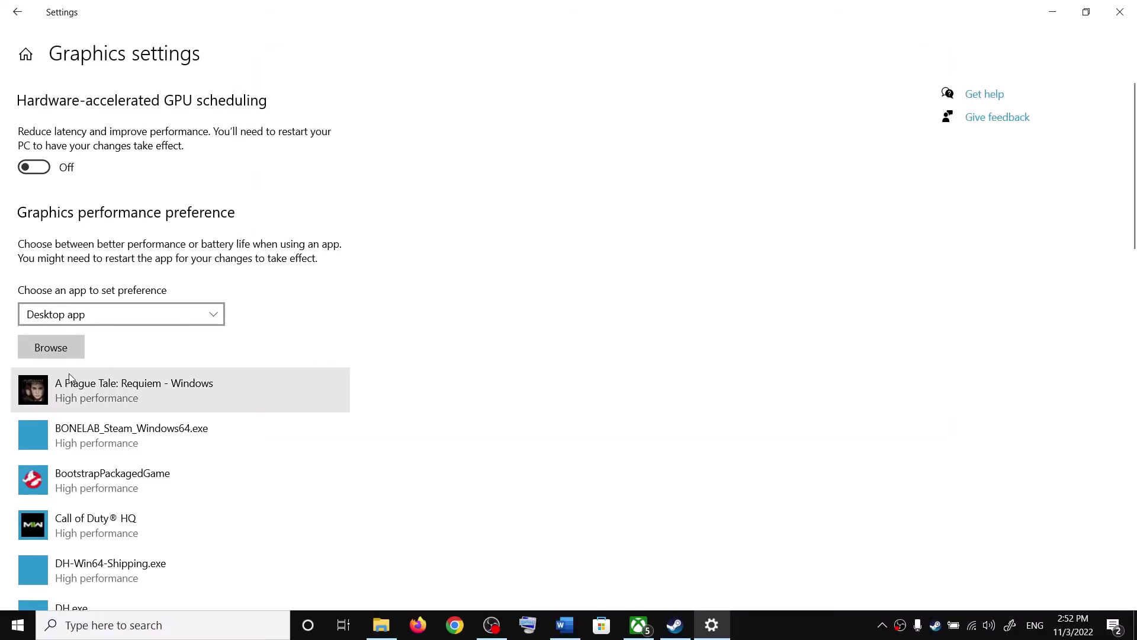
click(65, 350)
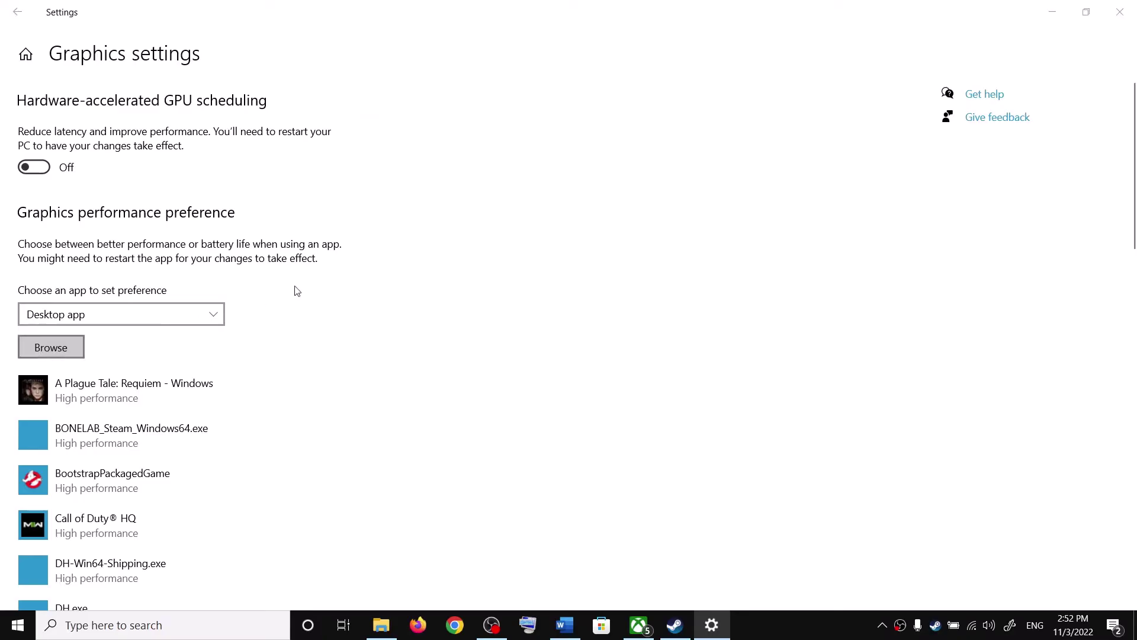
click(951, 52)
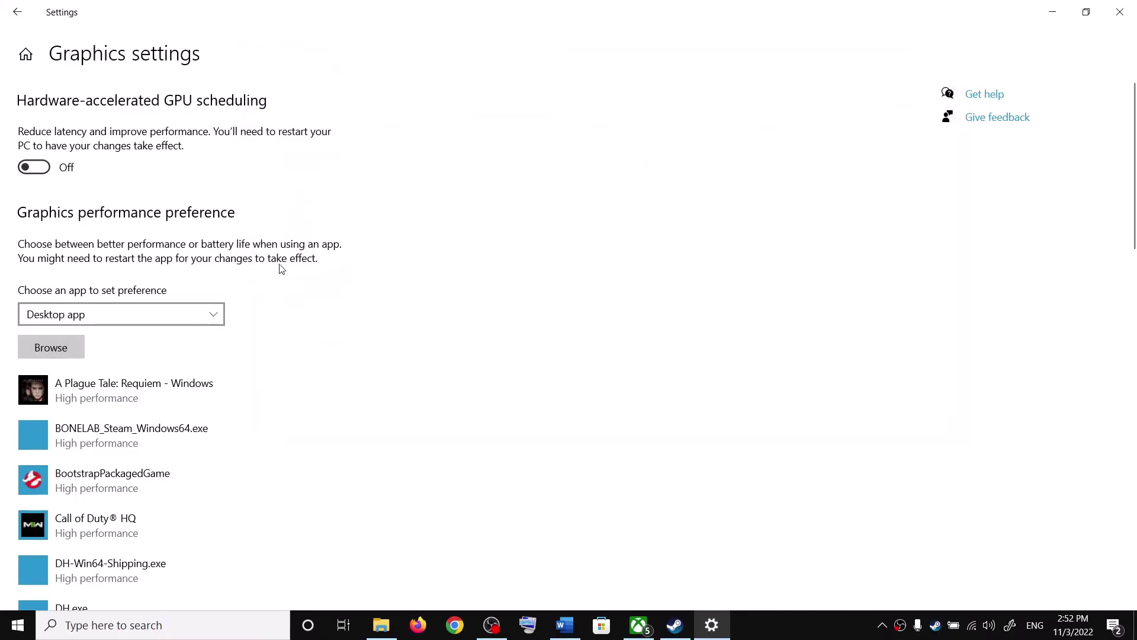
Try to add the Microsoft Store app Persona 5 Royal to the graphics performance preference list.
click(148, 322)
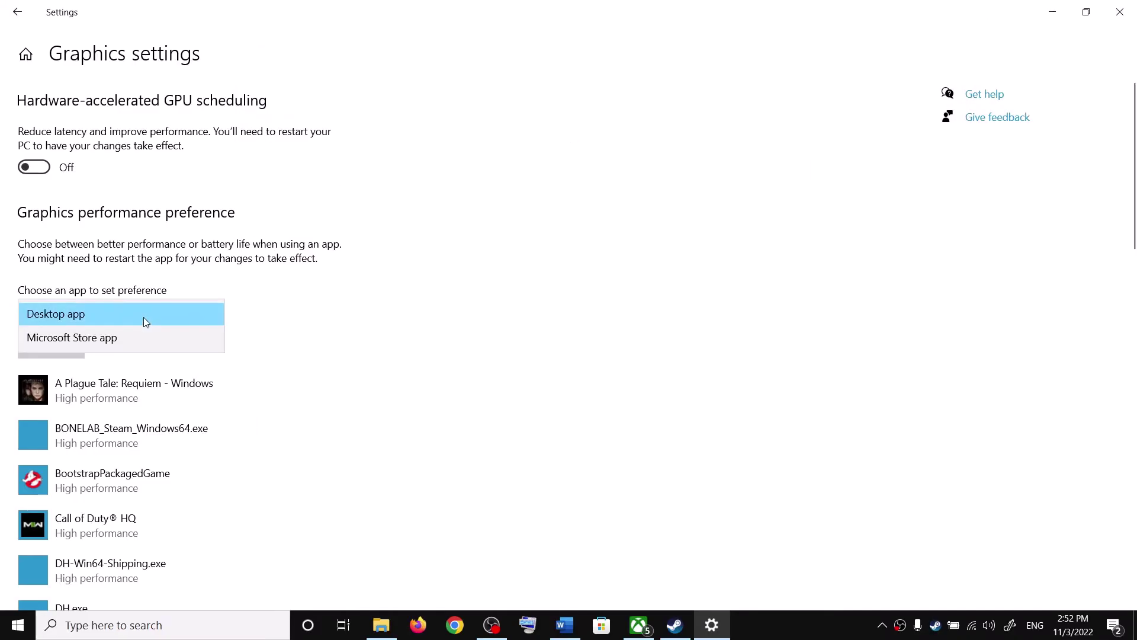
click(73, 340)
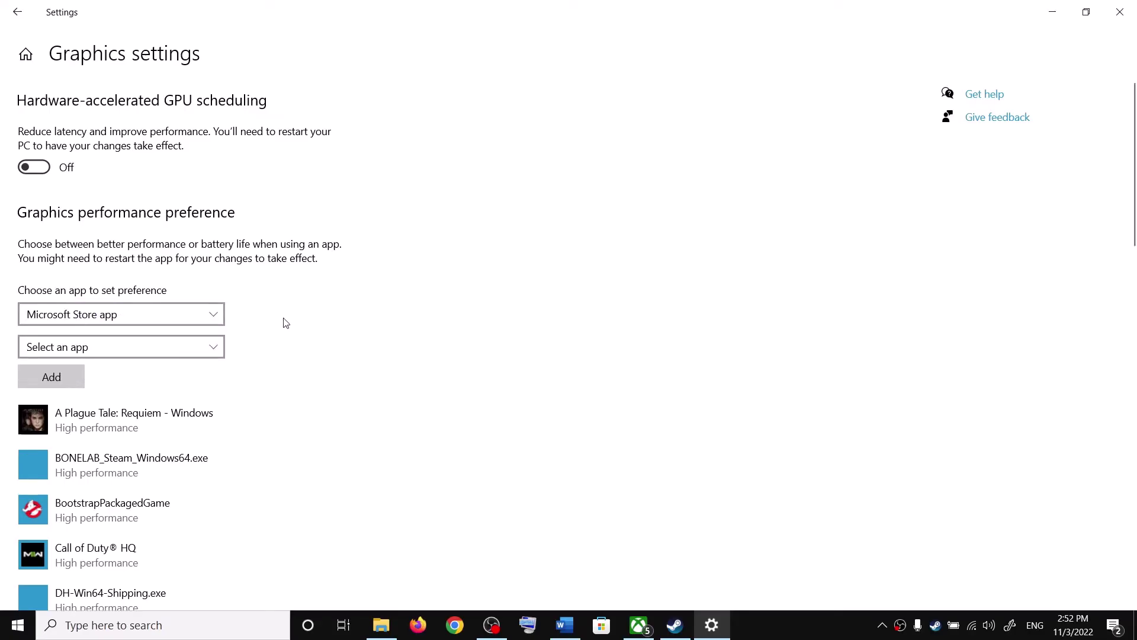
click(163, 354)
scroll(161, 389, down, 2)
scroll(163, 385, down, 3)
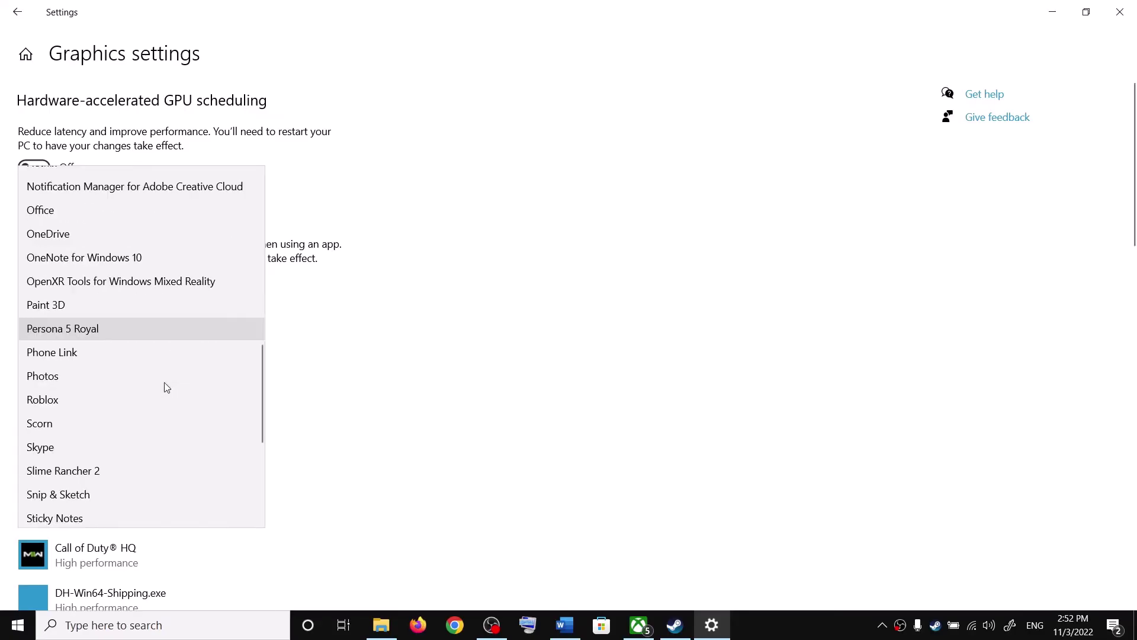
scroll(161, 385, up, 1)
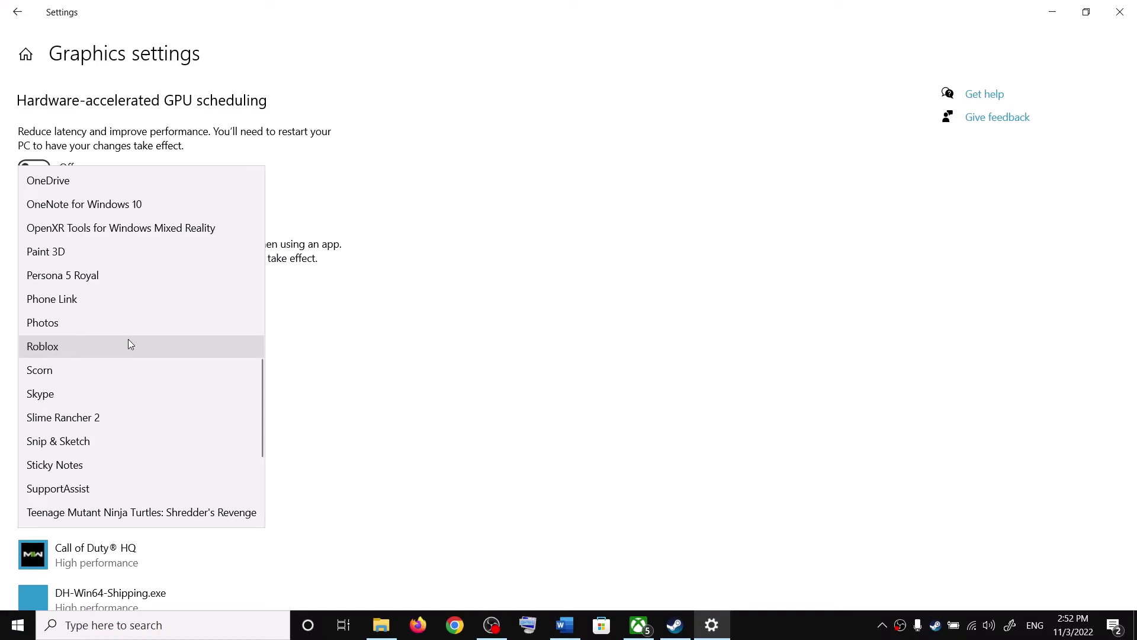
click(86, 278)
click(69, 380)
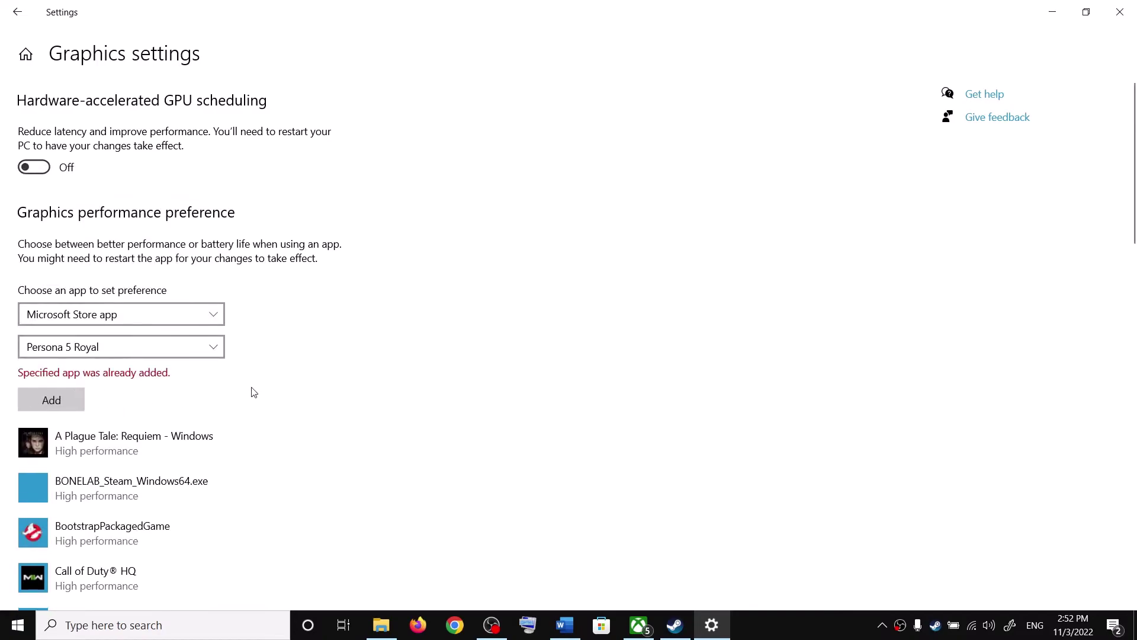
Find Persona 5 Royal in the app list, save its graphics preference as High performance, and close Settings.
scroll(251, 391, down, 8)
scroll(237, 393, down, 10)
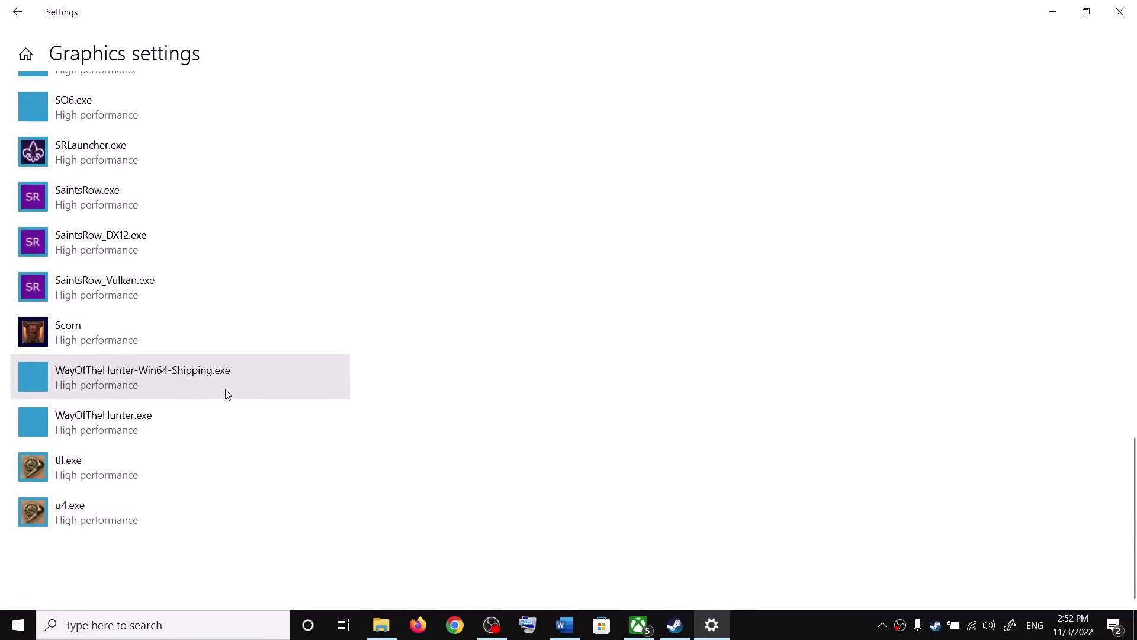
scroll(225, 393, up, 7)
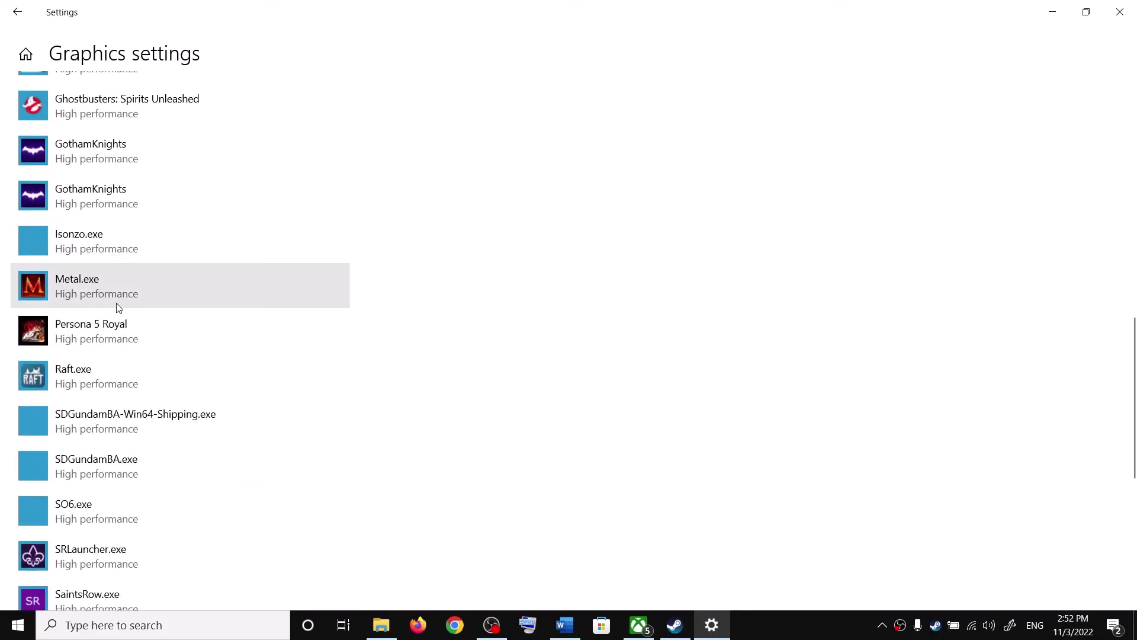
click(98, 334)
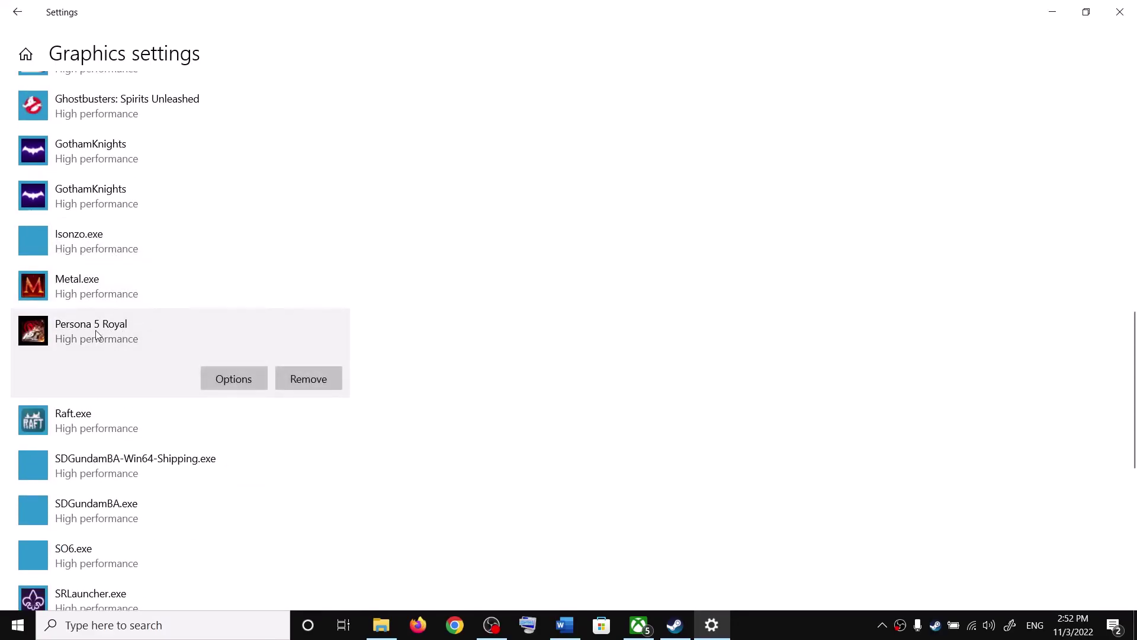
click(219, 378)
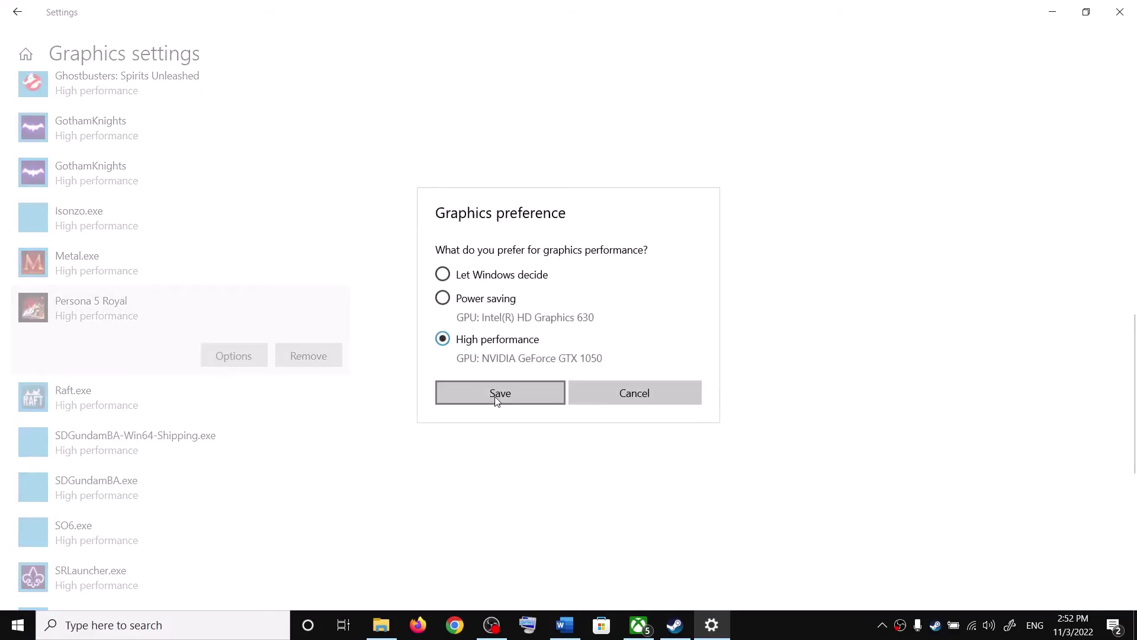
click(497, 393)
click(1128, 14)
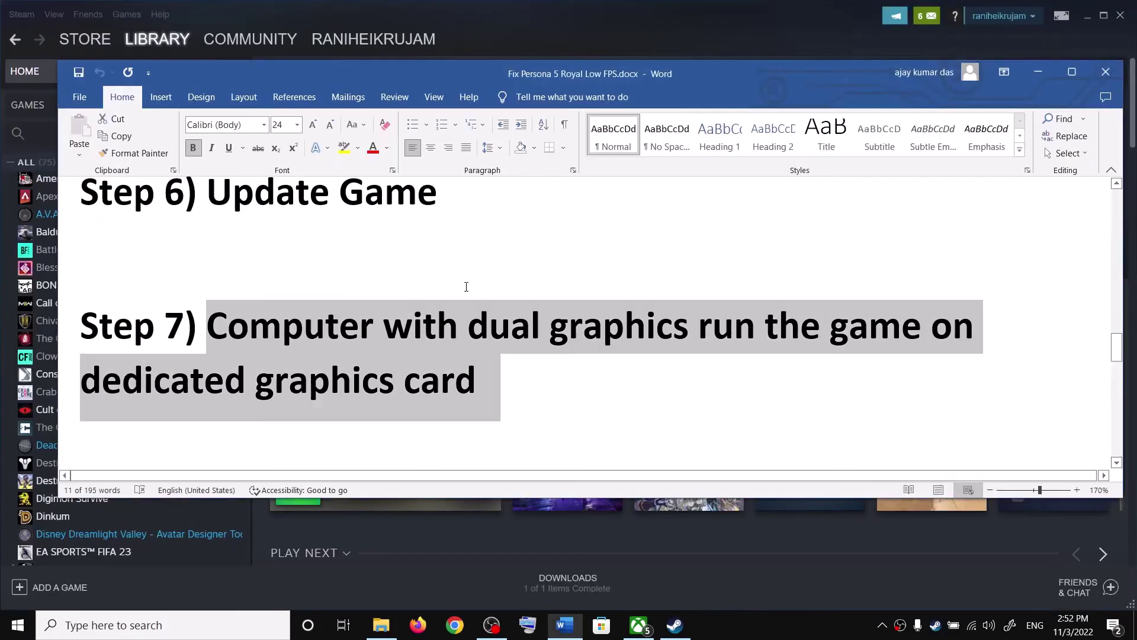
Highlight the Step 8 text "Run game as an administrator" in the Word guide, then minimize the document.
scroll(355, 339, down, 3)
drag(207, 335, 777, 322)
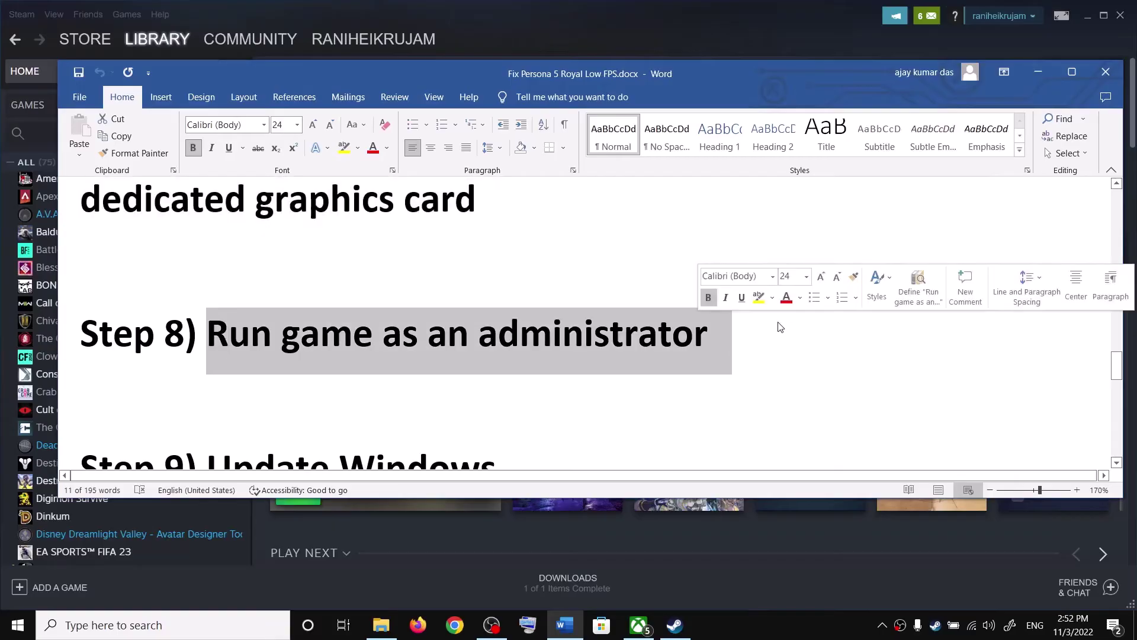
click(1043, 73)
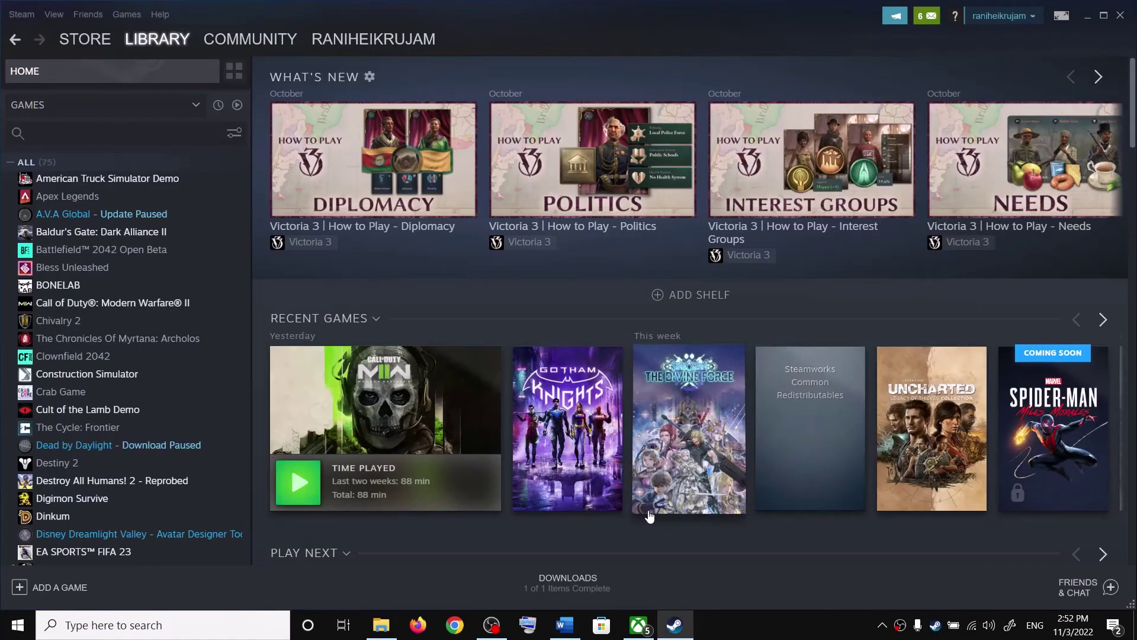
Switch to the Xbox app, create a desktop shortcut for Persona 5 Royal, and show the desktop.
click(636, 626)
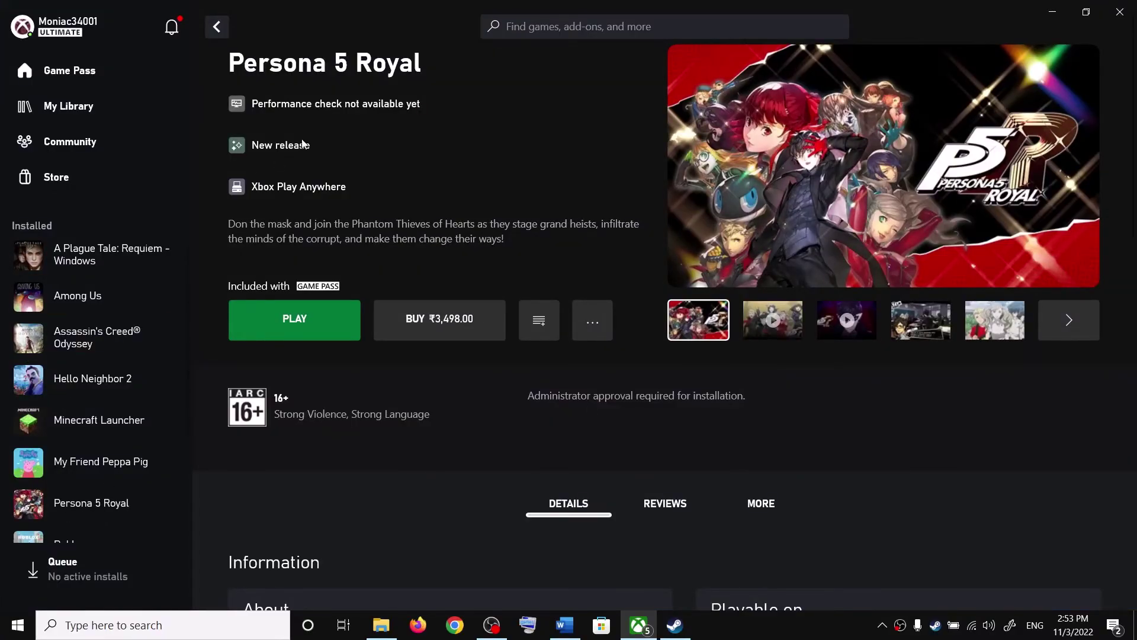
scroll(89, 355, down, 3)
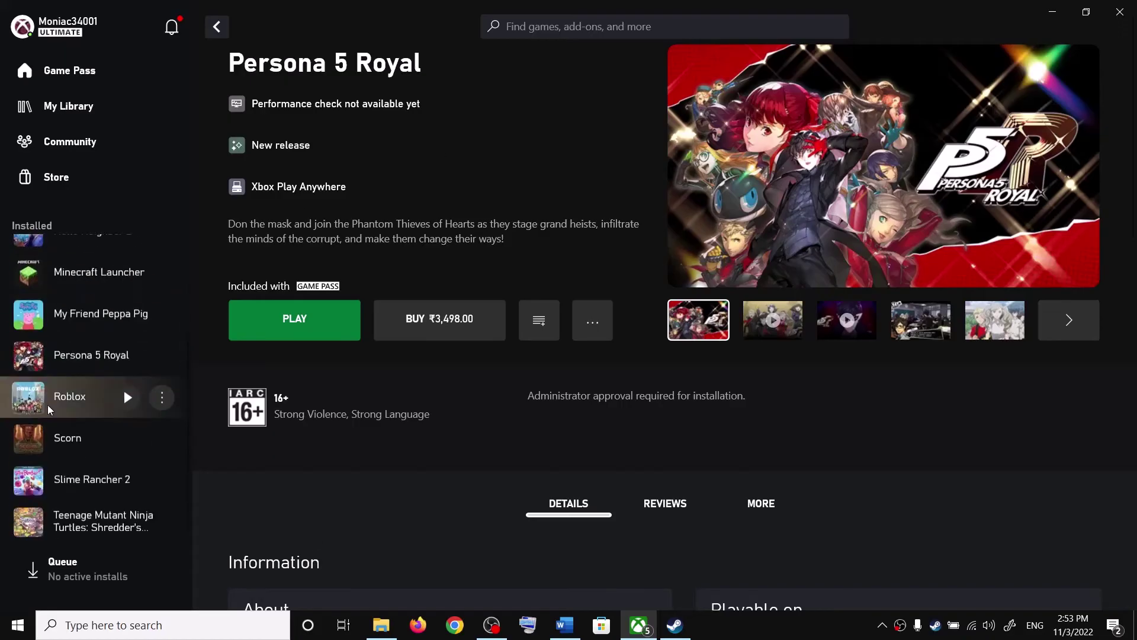
right_click(83, 361)
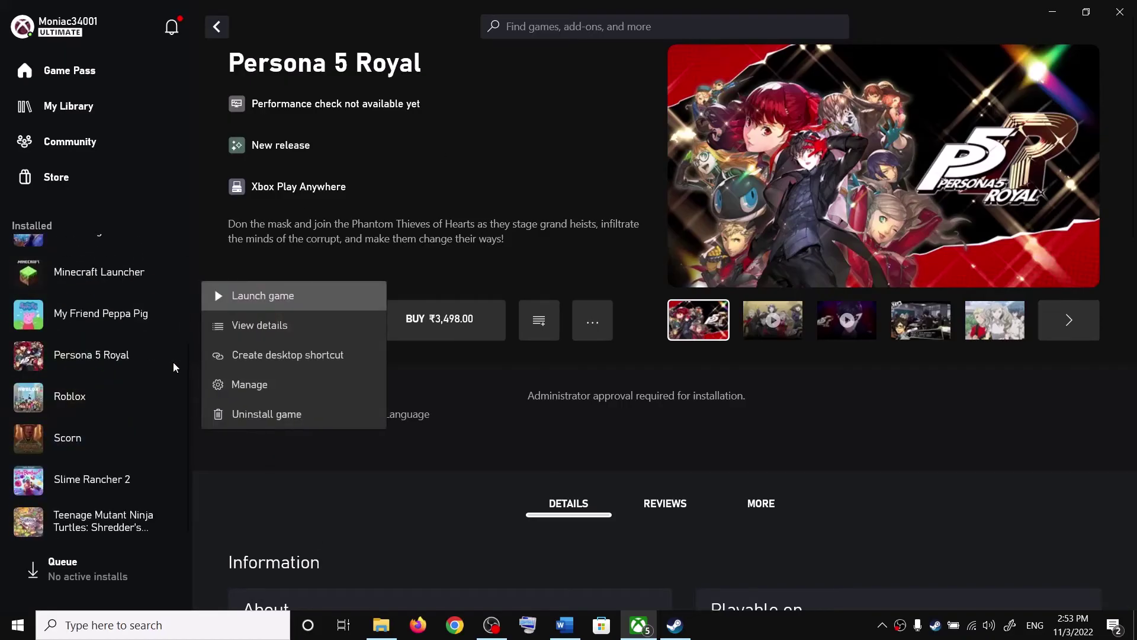
click(267, 356)
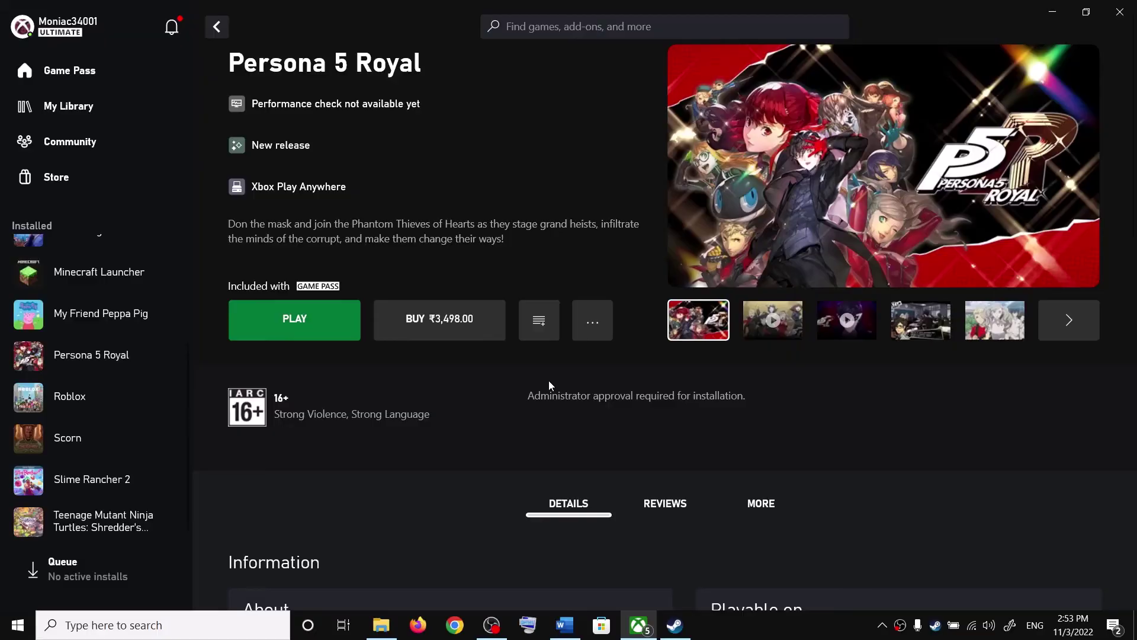
key(super+d)
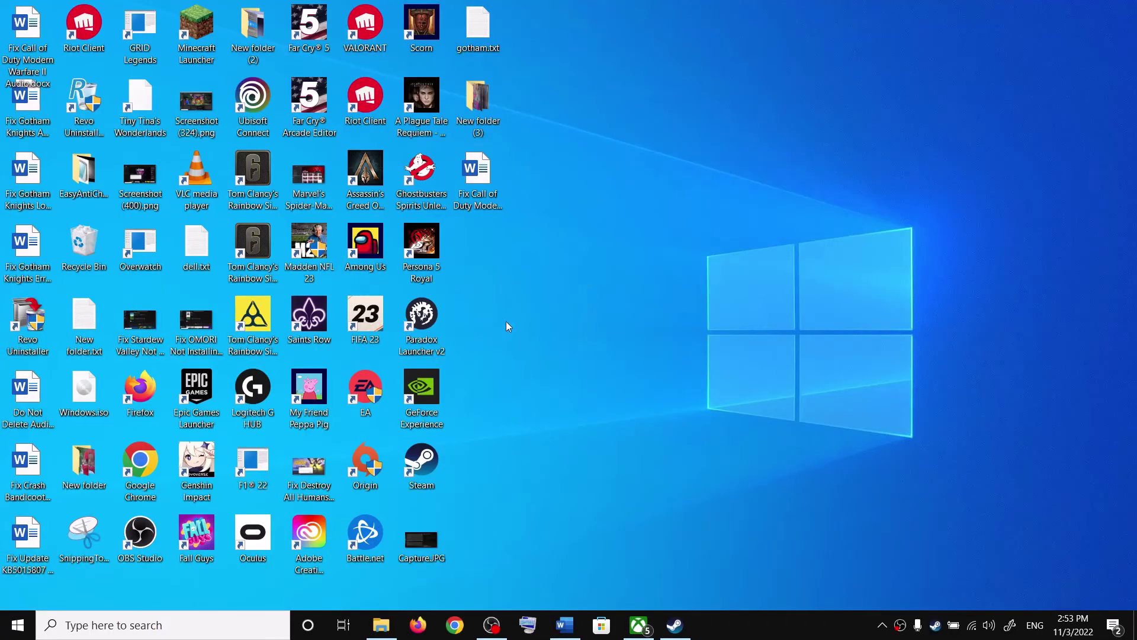
Show the run-as-administrator option of the Persona 5 Royal desktop shortcut, then switch to Steam and look through Construction Simulator's manage options.
right_click(417, 264)
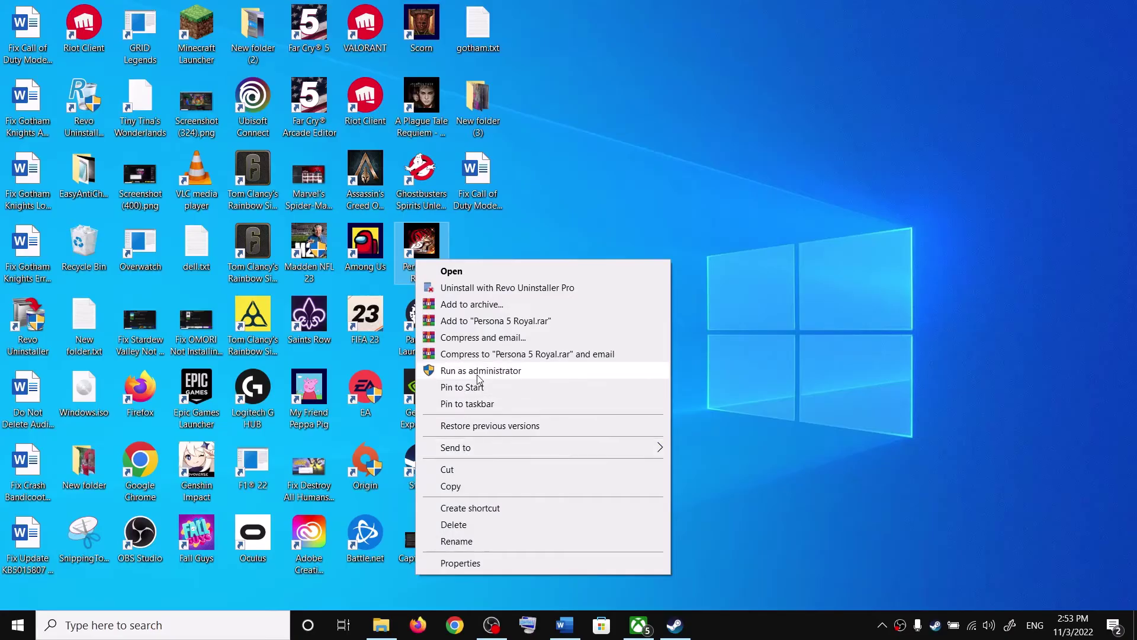
click(674, 623)
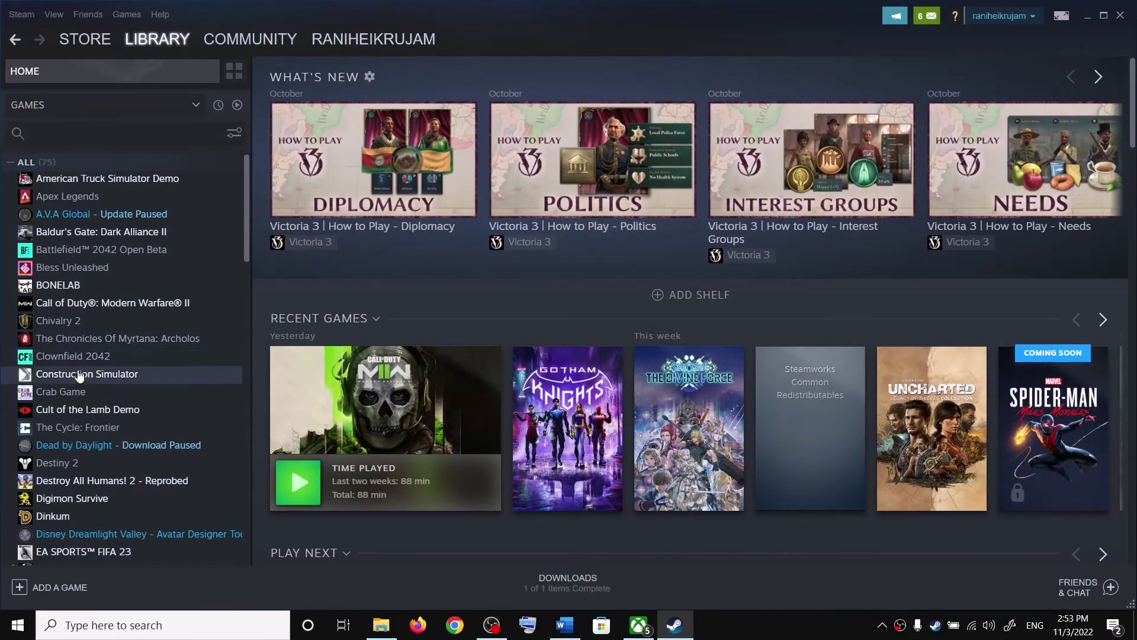
right_click(70, 380)
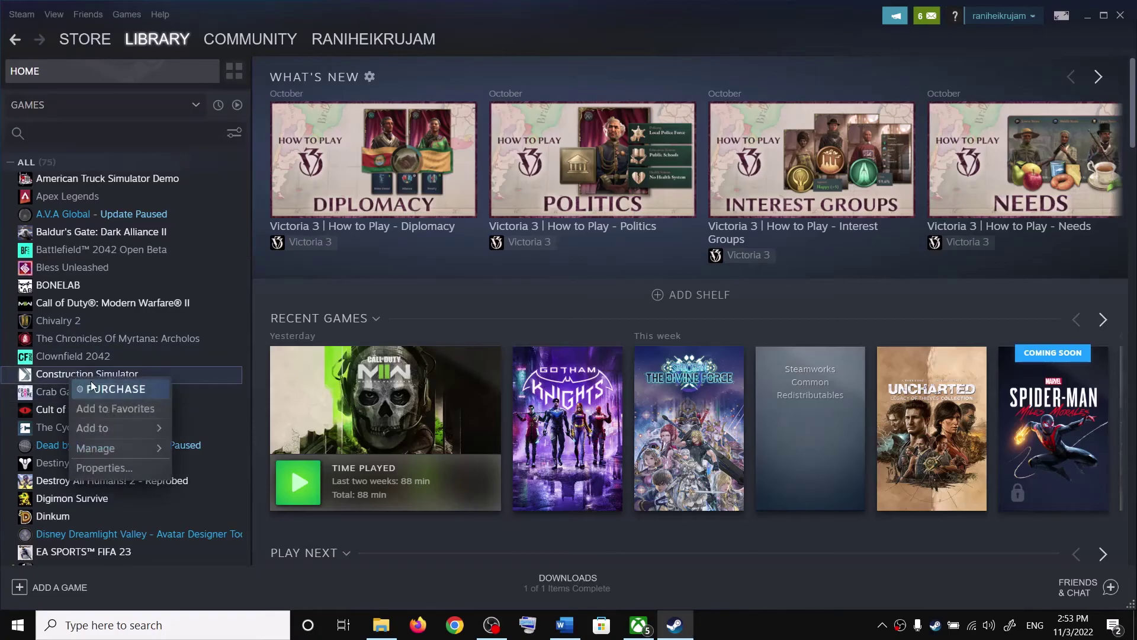
mouse_move(102, 449)
click(215, 472)
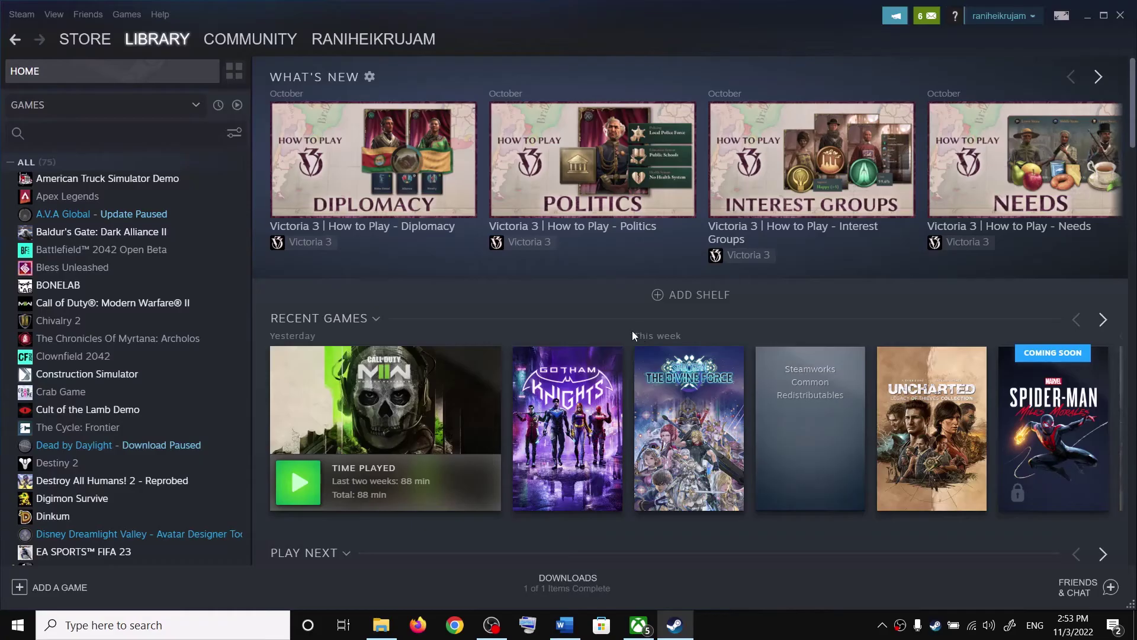
mouse_move(385, 627)
Browse the local files of Call of Duty: Modern Warfare II and find cod.exe in the game folder.
right_click(93, 305)
mouse_move(150, 378)
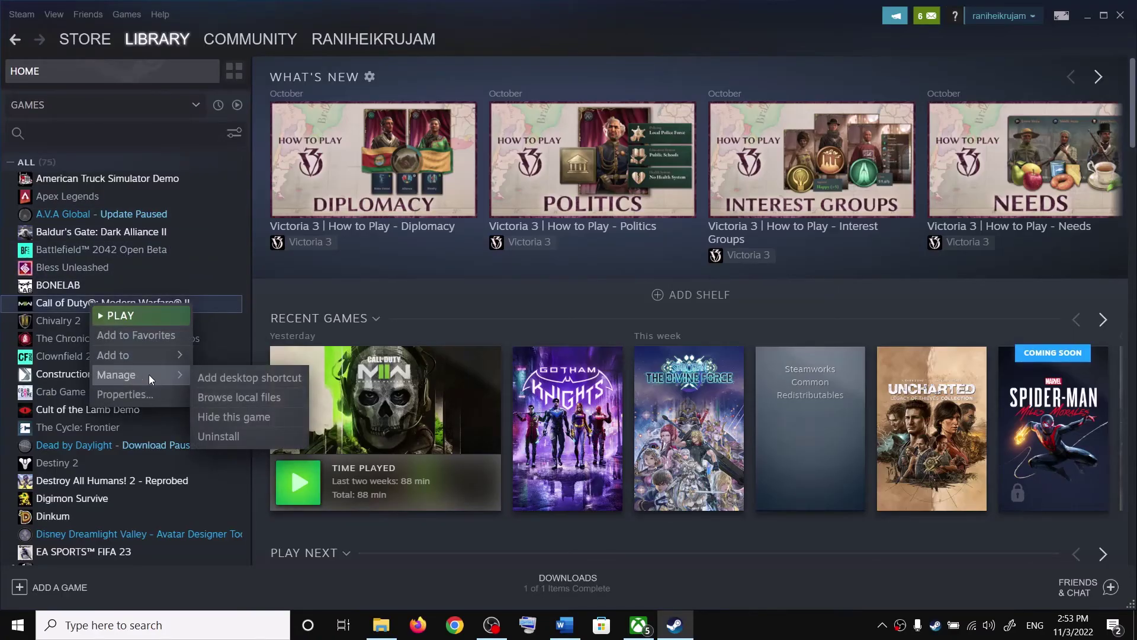
click(244, 398)
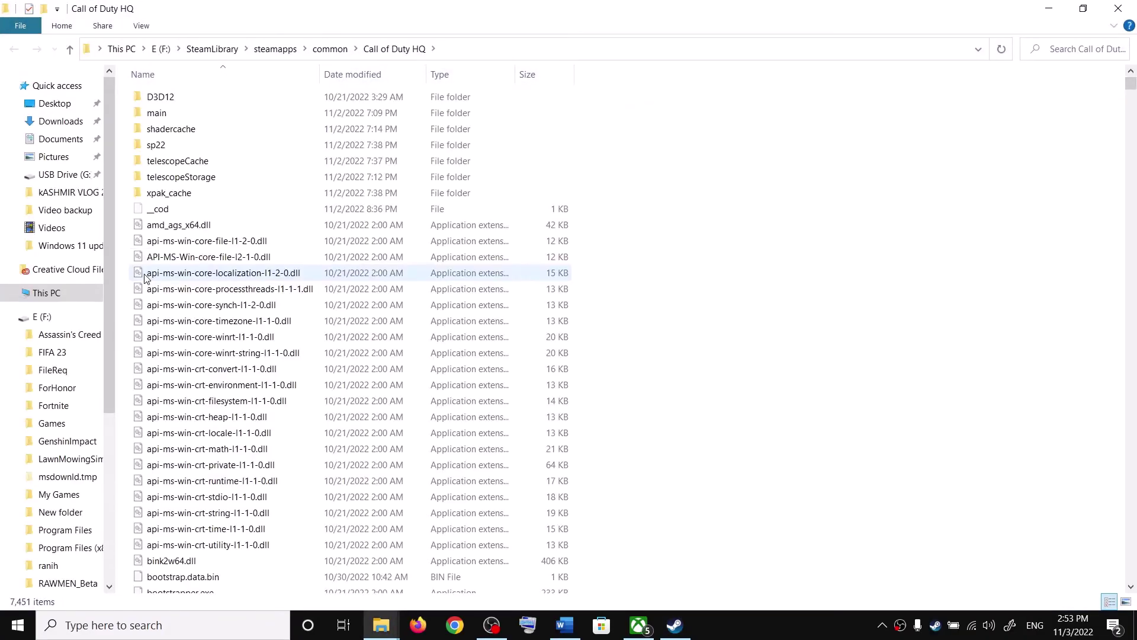
scroll(297, 322, down, 8)
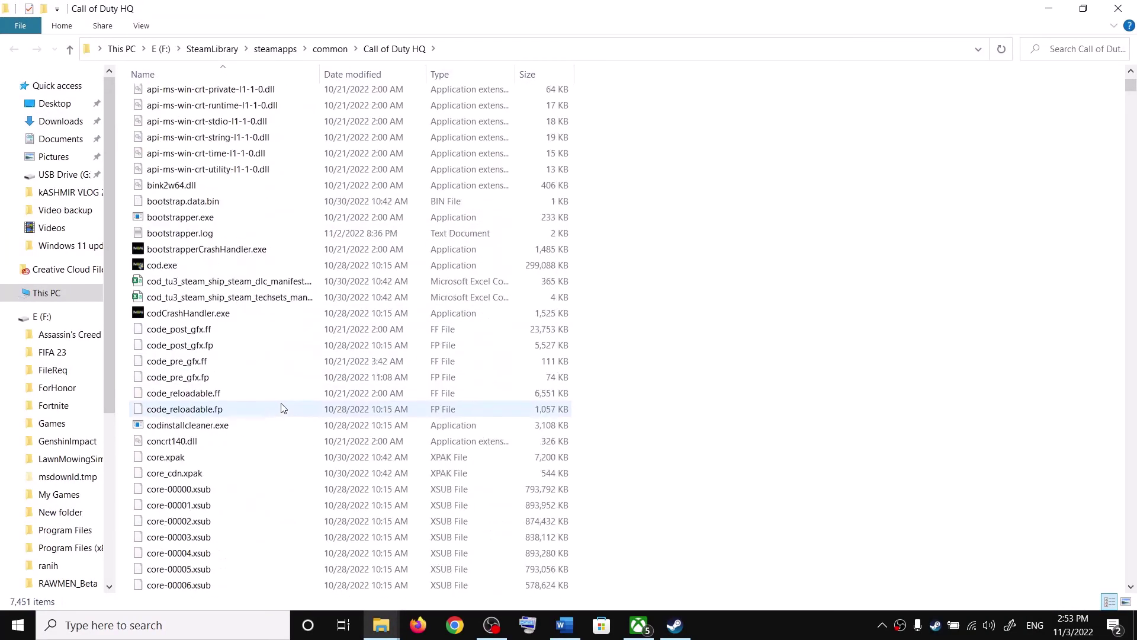
Review the run-as-administrator setting in the compatibility properties of cod.exe, confirm the properties and close the game folder.
click(161, 268)
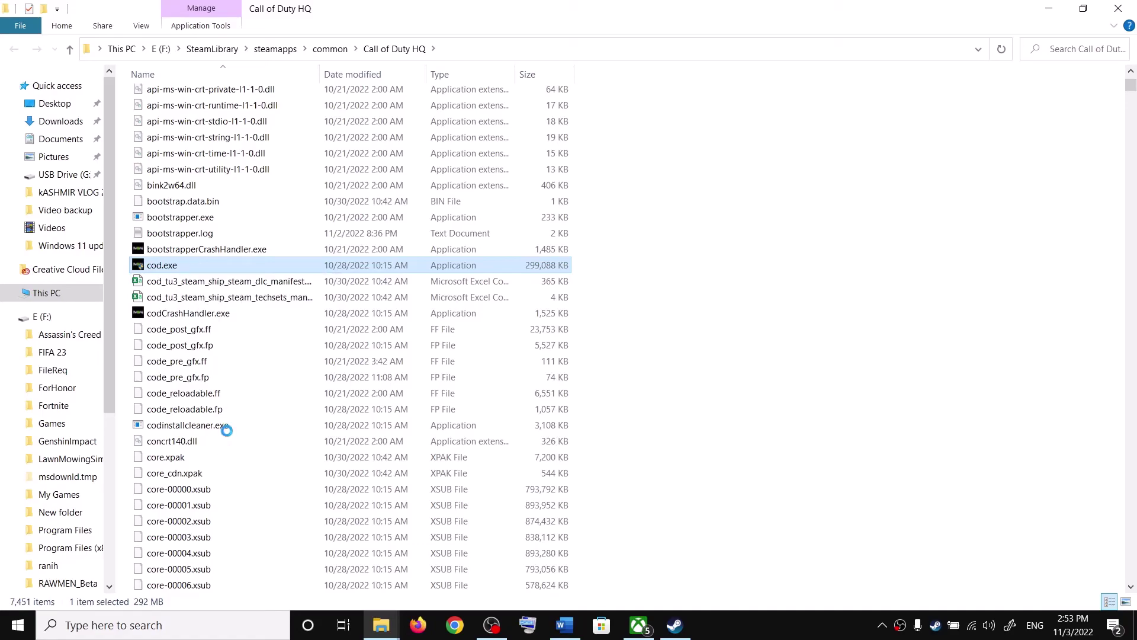
key(Menu)
click(225, 598)
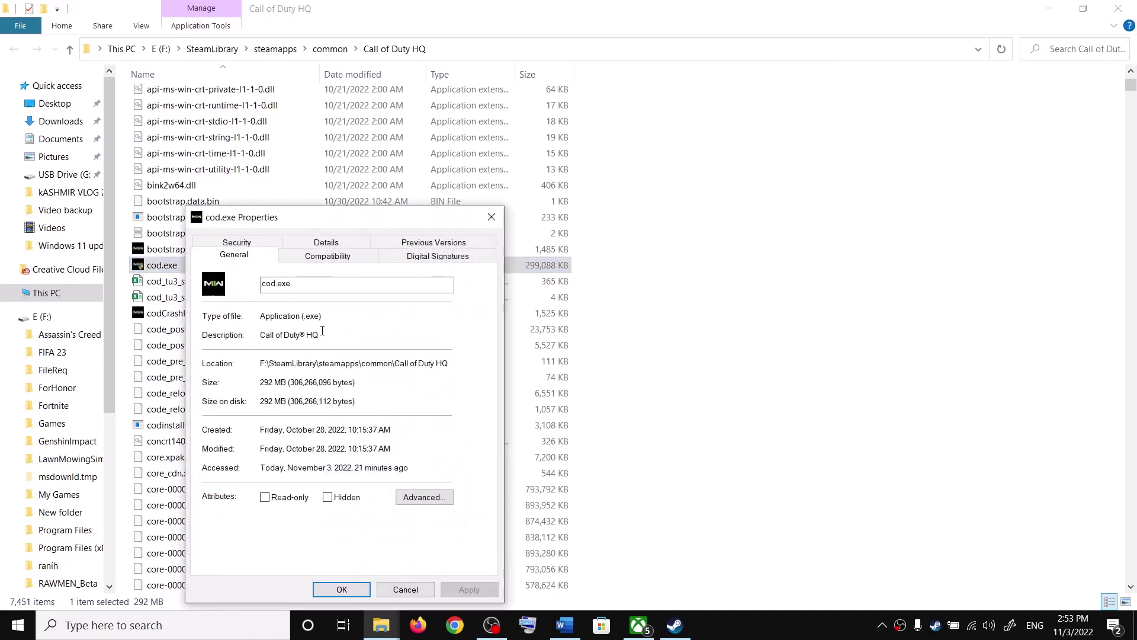
click(327, 256)
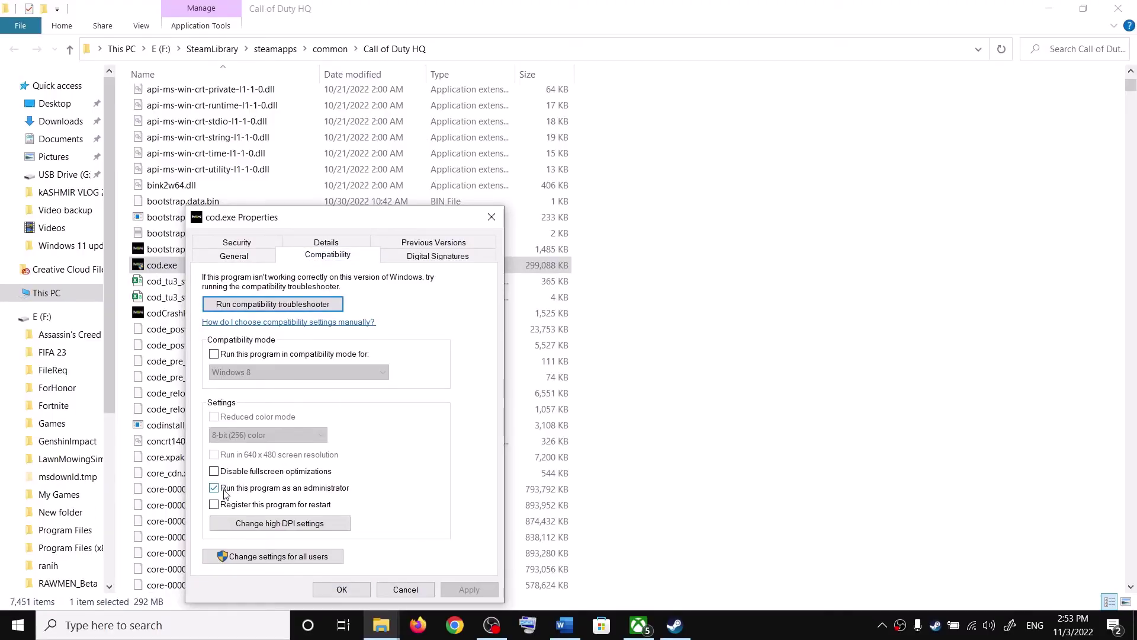
click(341, 590)
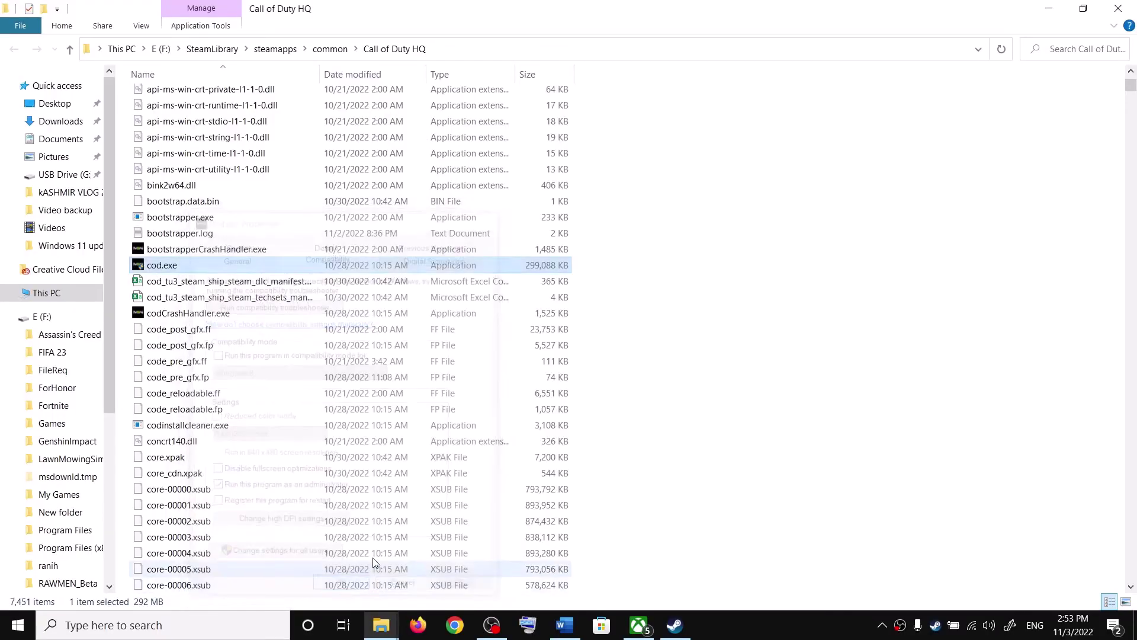
click(1125, 9)
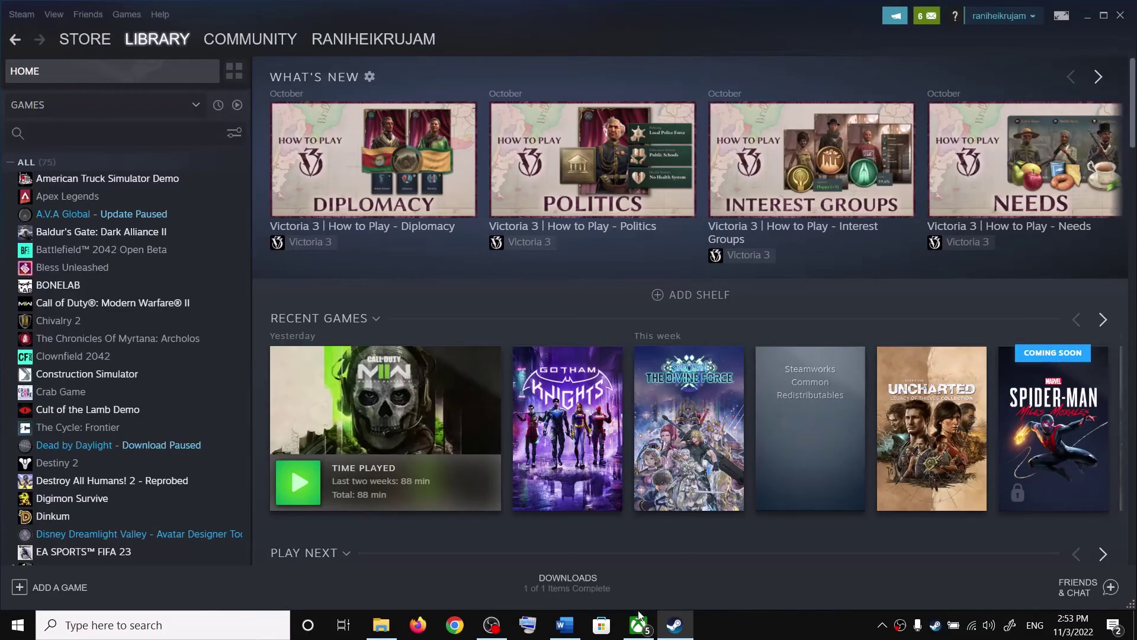
Switch to the Word guide and highlight the Step 9 text "Update Windows".
click(561, 632)
scroll(477, 300, down, 3)
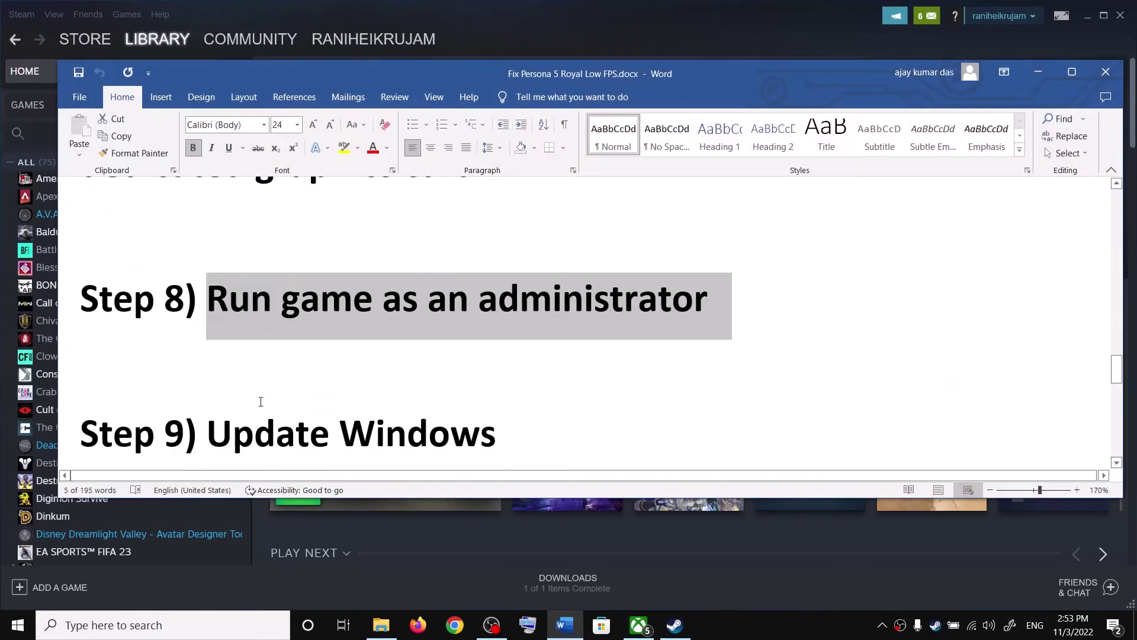
drag(207, 350, 635, 349)
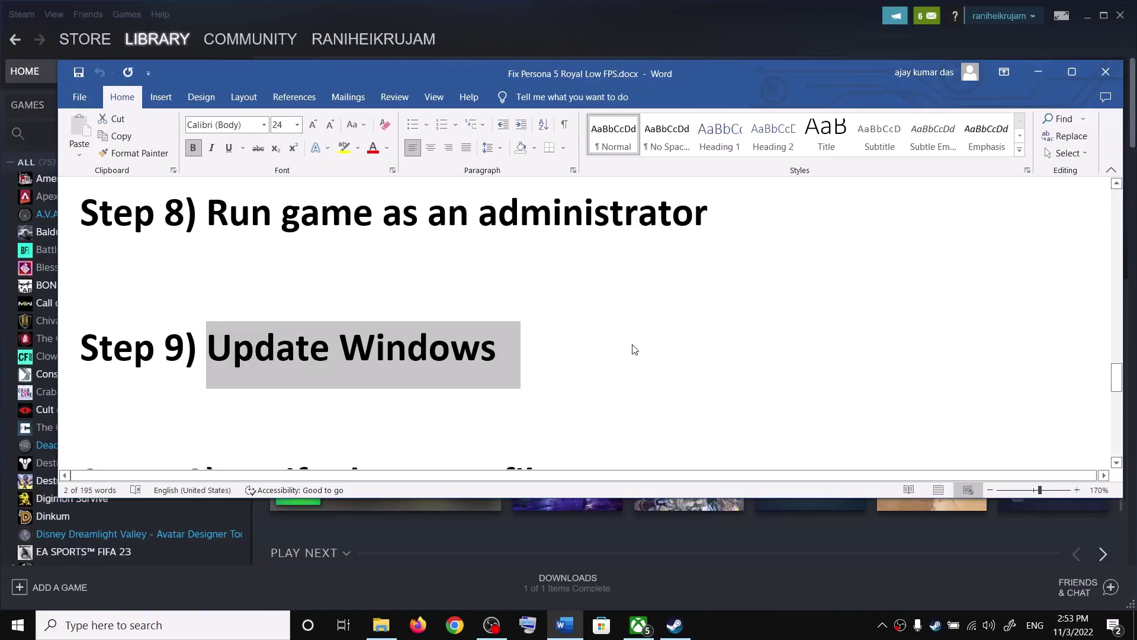
Check for Windows updates in the system's Update & Security settings, then close Settings.
key(super+i)
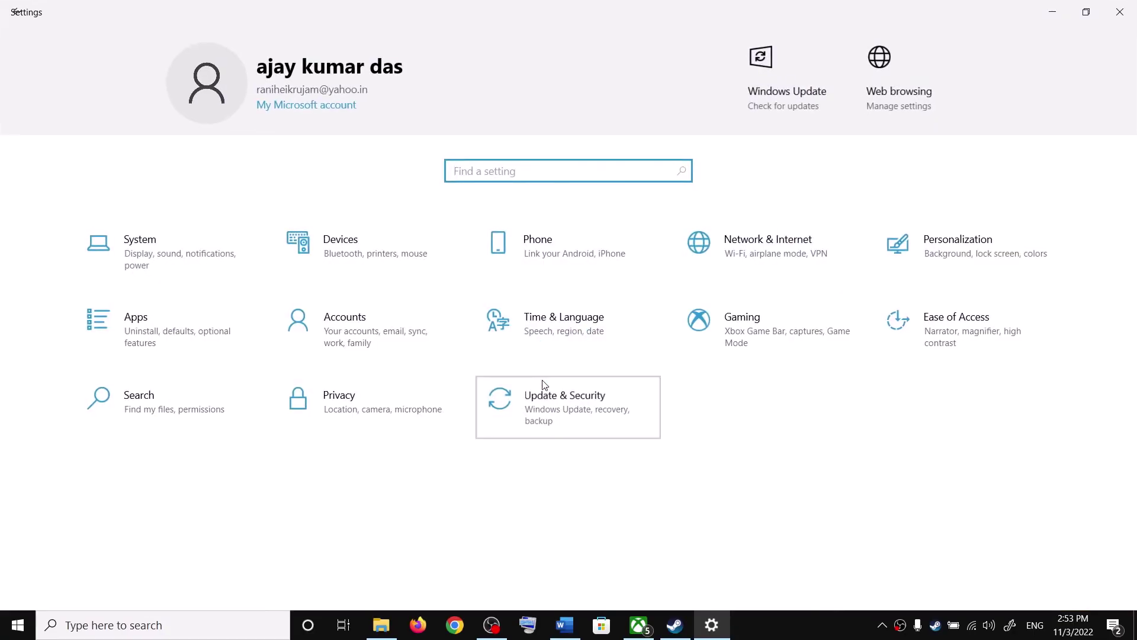
click(545, 386)
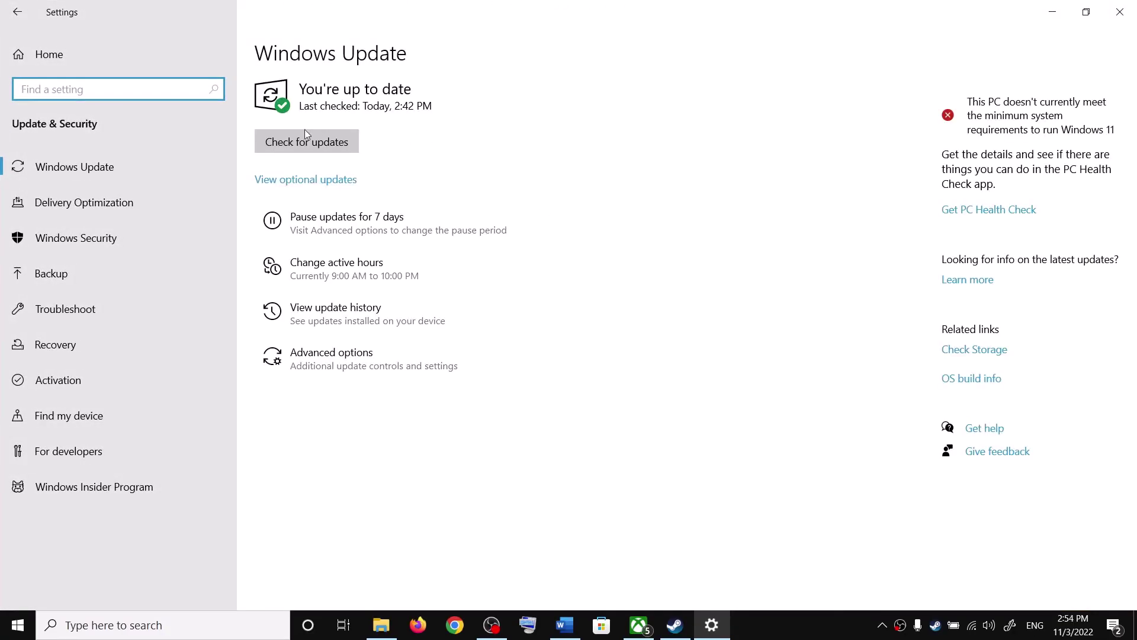
click(304, 133)
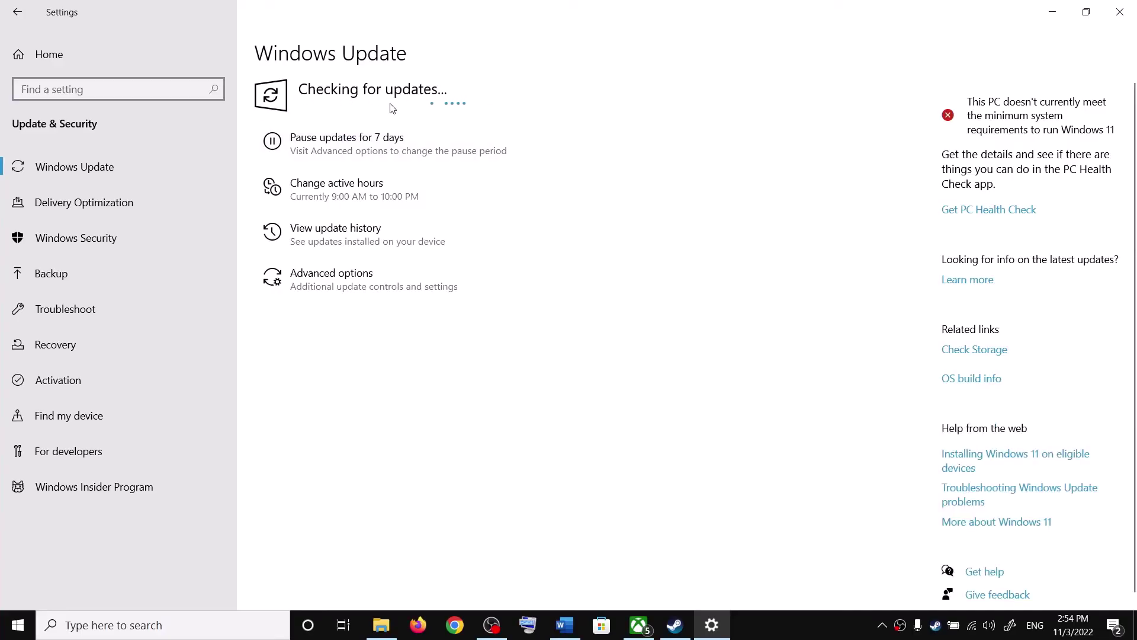
click(1121, 12)
Highlight the Step 10 text "Verify the game files" in the Word guide, then minimize the document.
drag(208, 349, 292, 412)
scroll(292, 411, down, 2)
drag(227, 361, 641, 350)
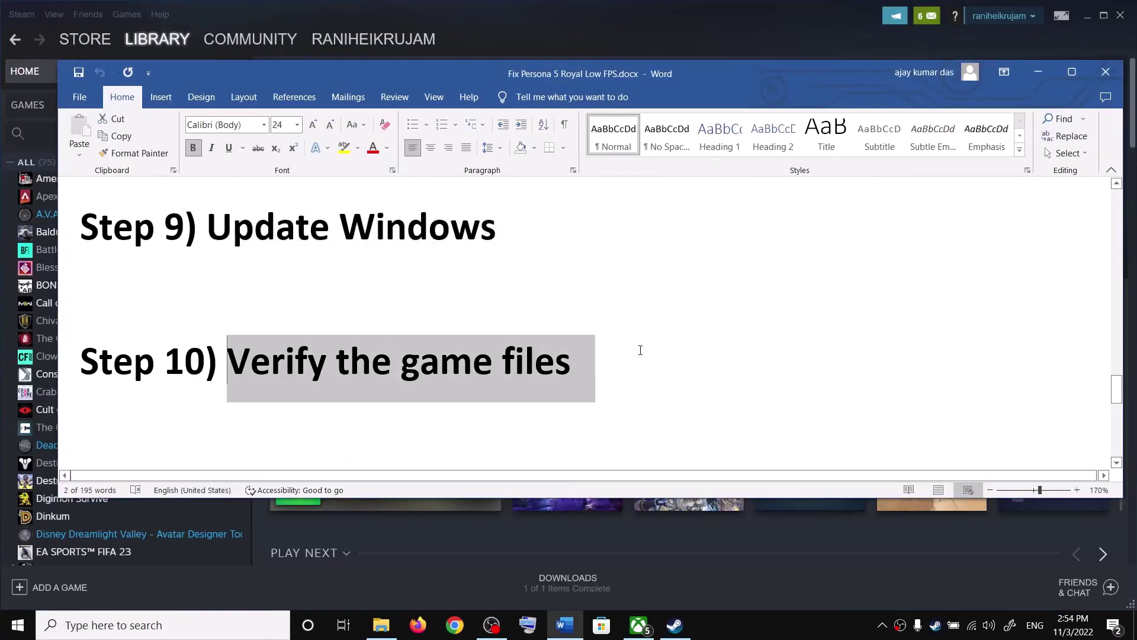
click(1038, 72)
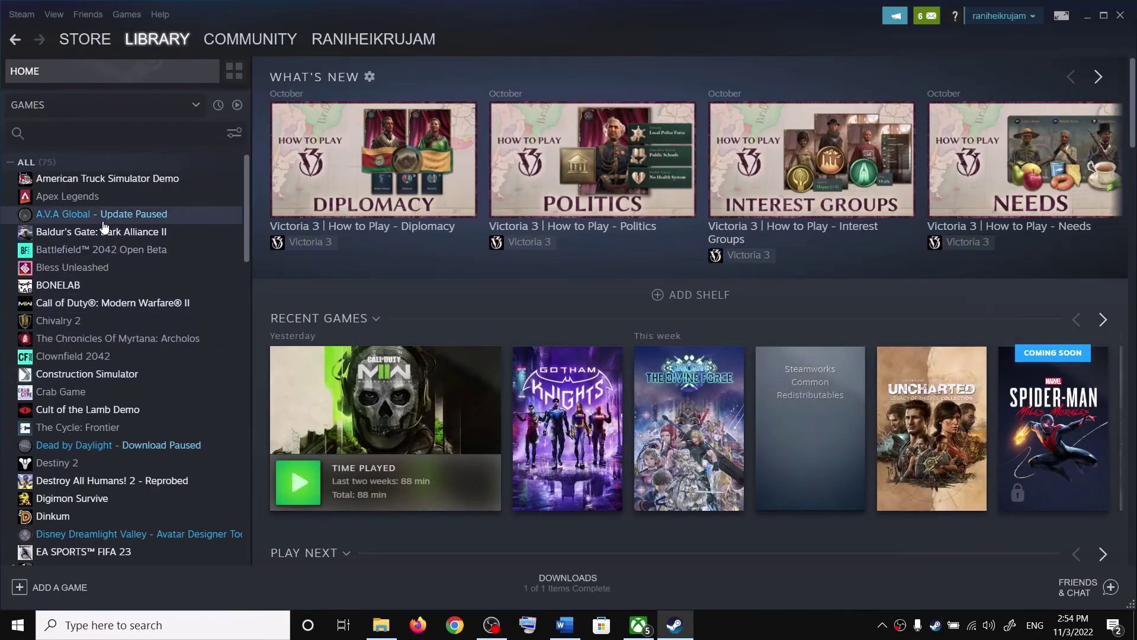
Show the file integrity verification option in the local files properties of Call of Duty: Modern Warfare II, then close the properties.
right_click(99, 306)
click(133, 396)
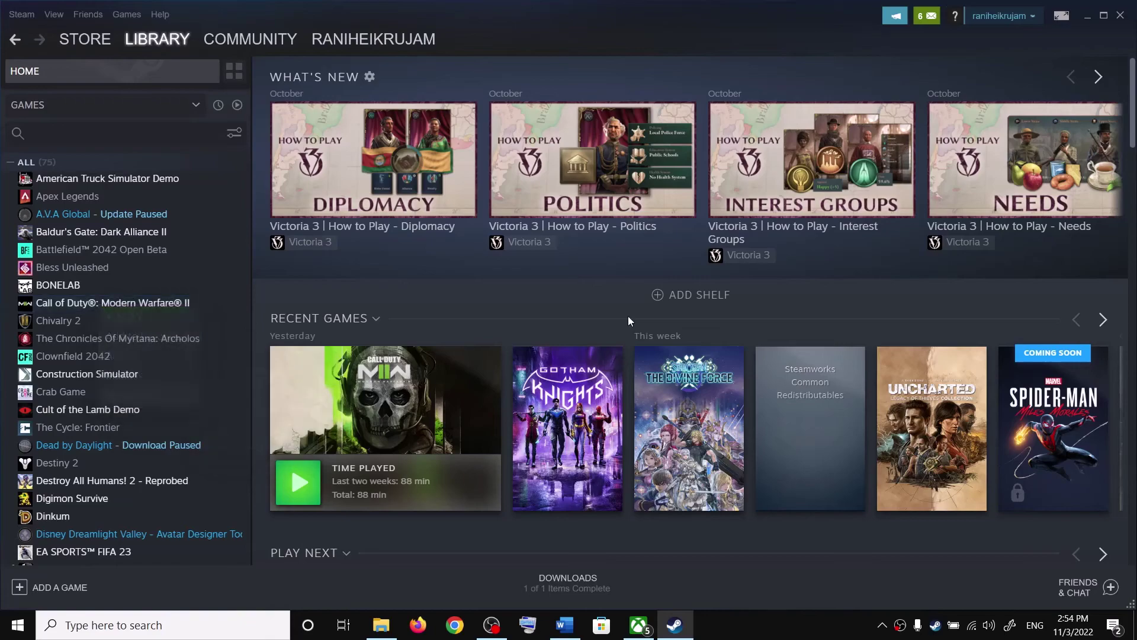
click(385, 274)
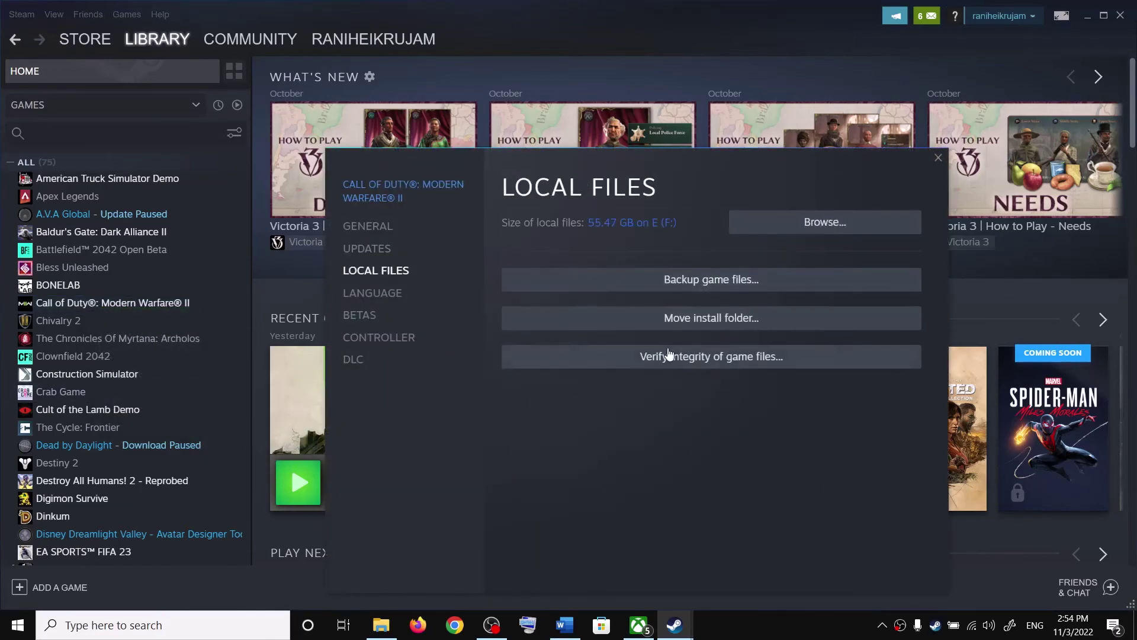
click(938, 158)
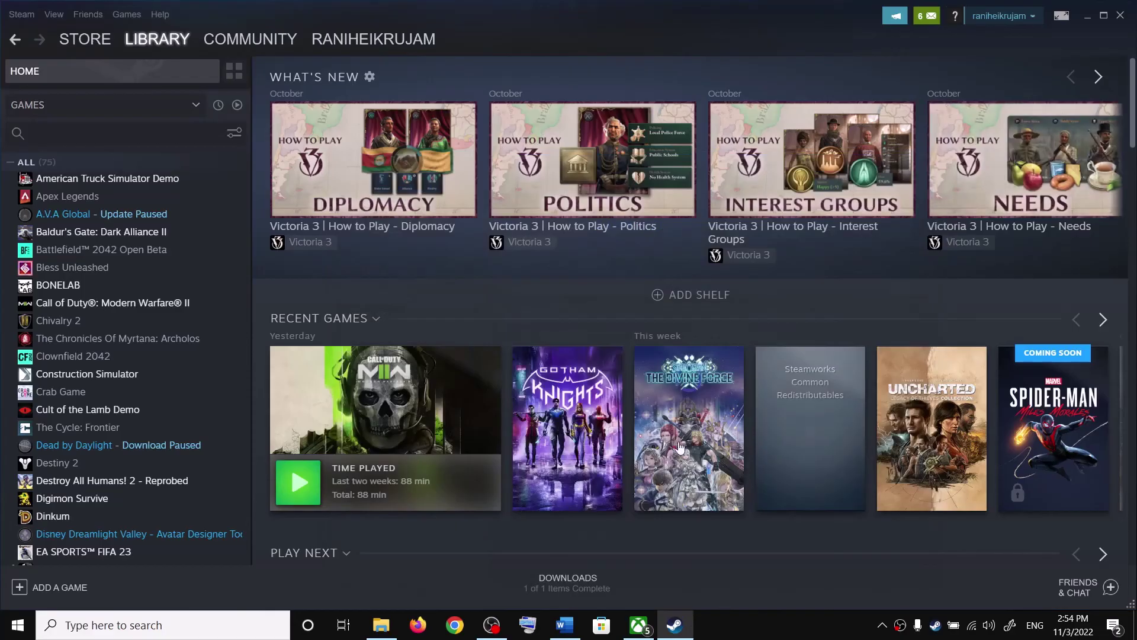
Switch to the Xbox app and choose Verify and Repair in the file management options of Persona 5 Royal.
click(640, 631)
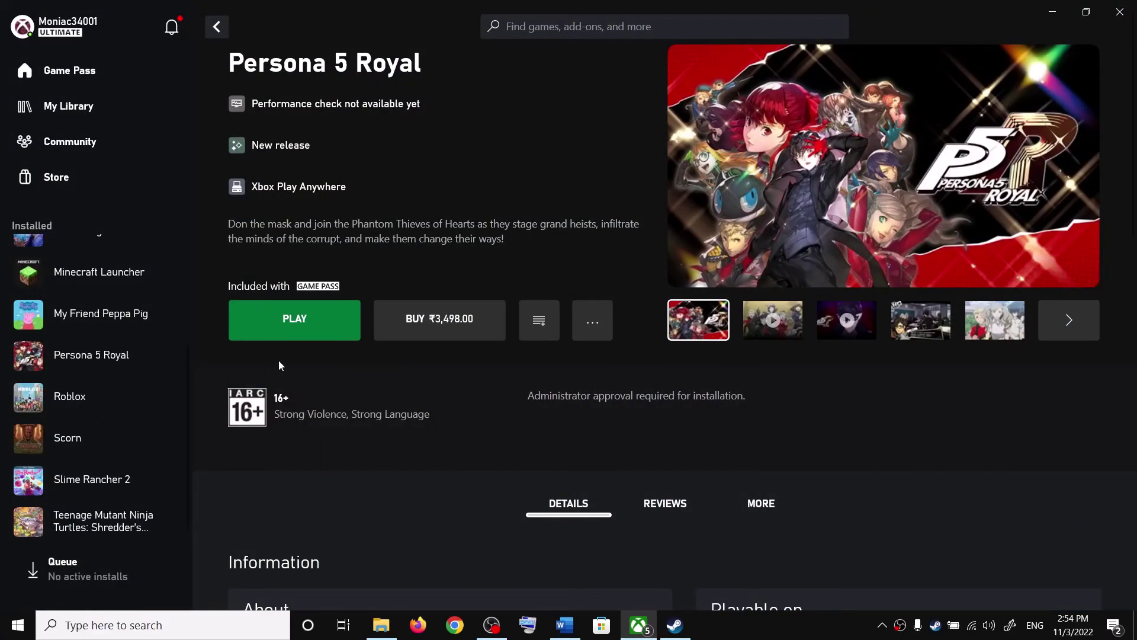
click(168, 356)
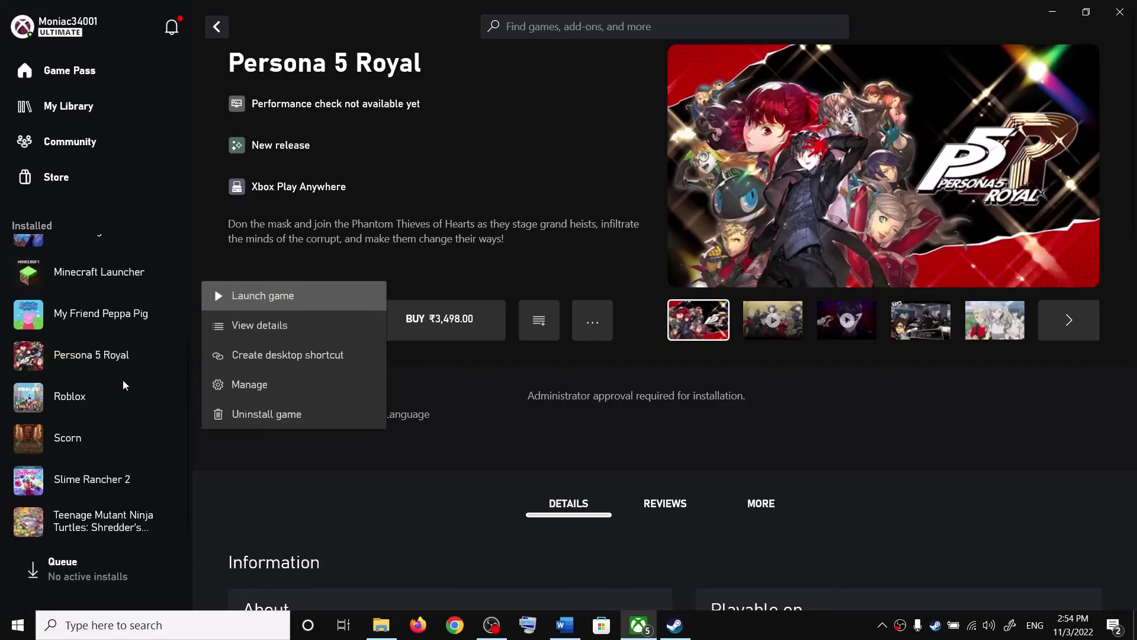
click(282, 382)
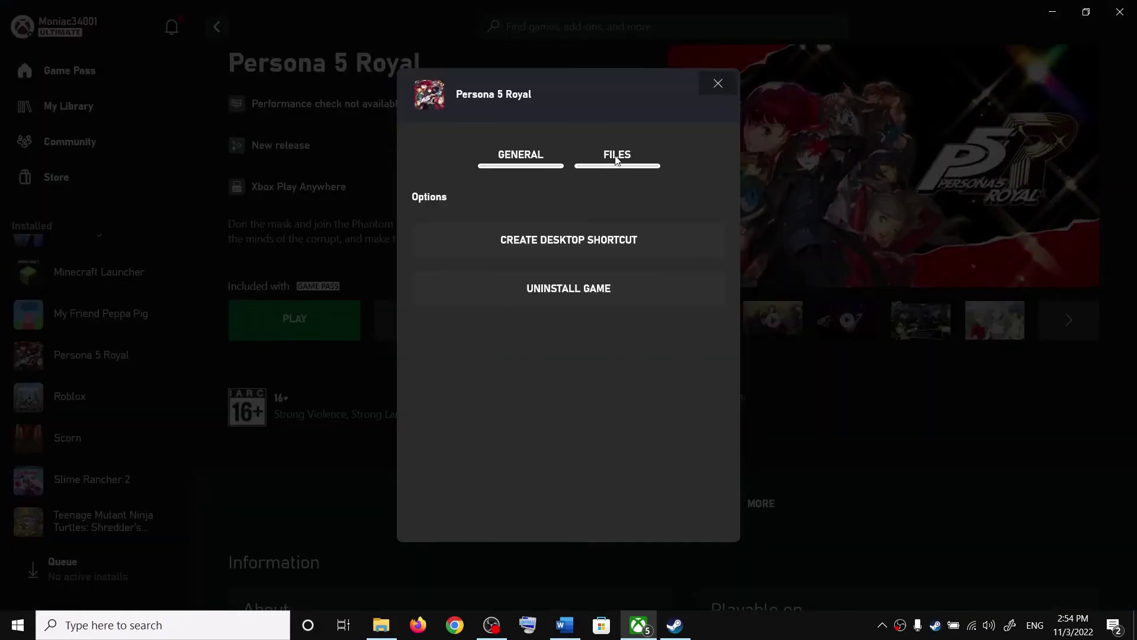
click(617, 159)
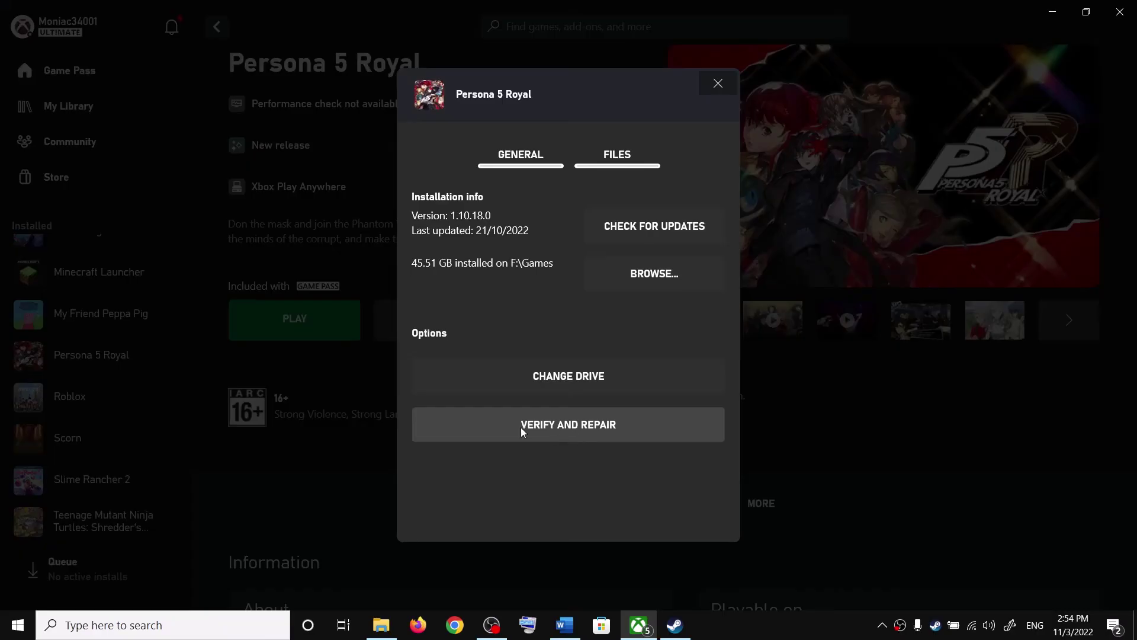
click(574, 429)
click(521, 372)
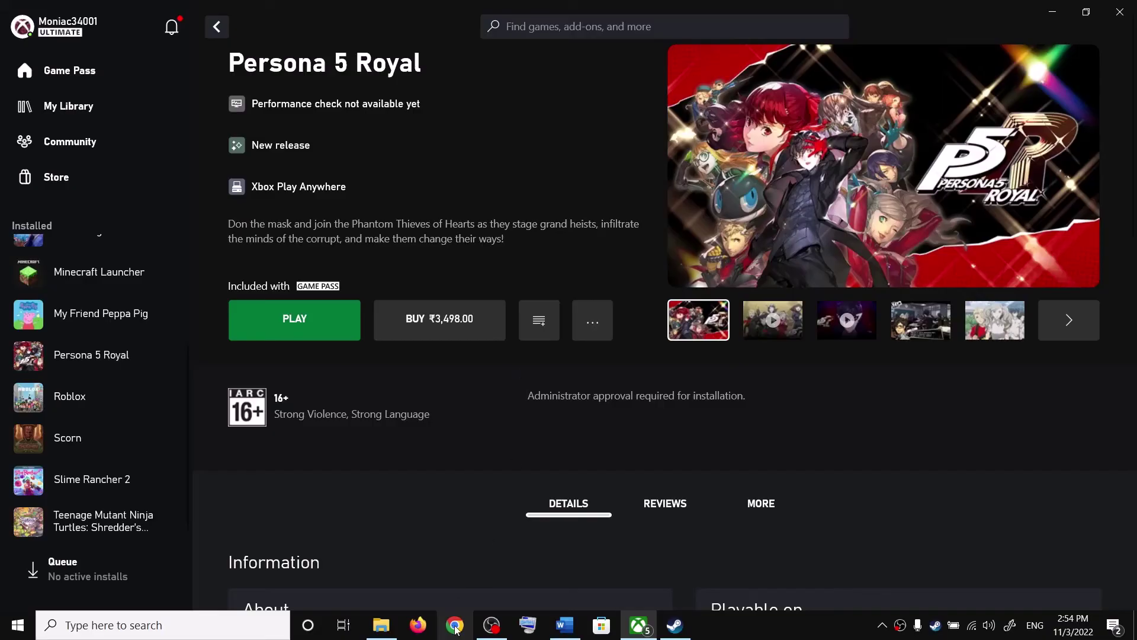
Switch to the Word guide and highlight "Disable Steam Overlay and other overlay" in Step 11.
click(565, 625)
scroll(436, 357, down, 3)
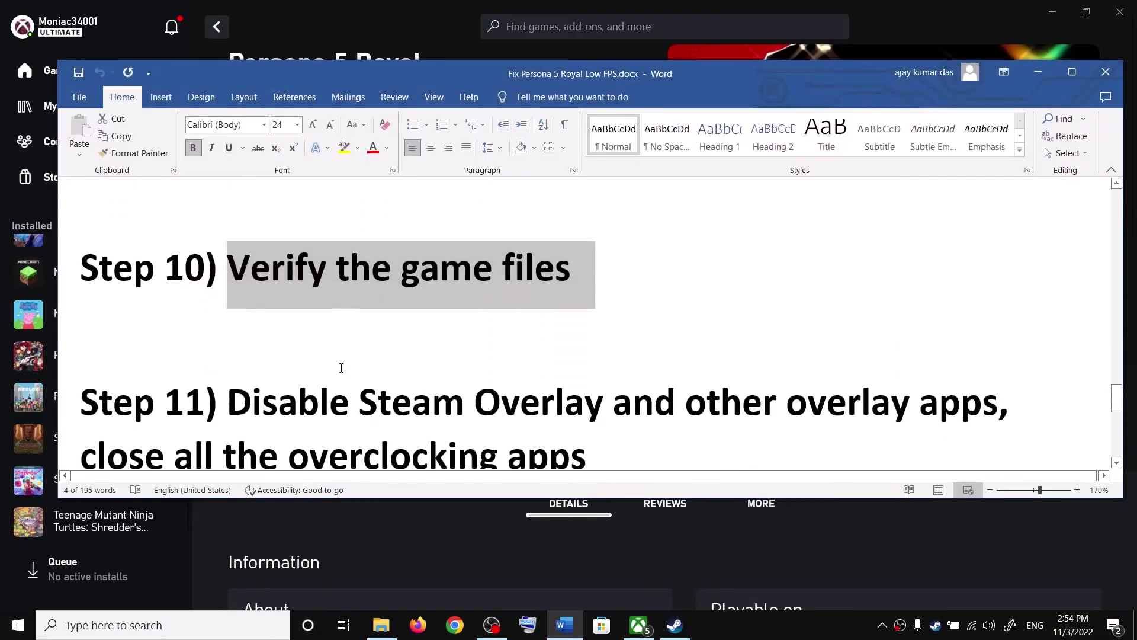
drag(228, 315, 918, 311)
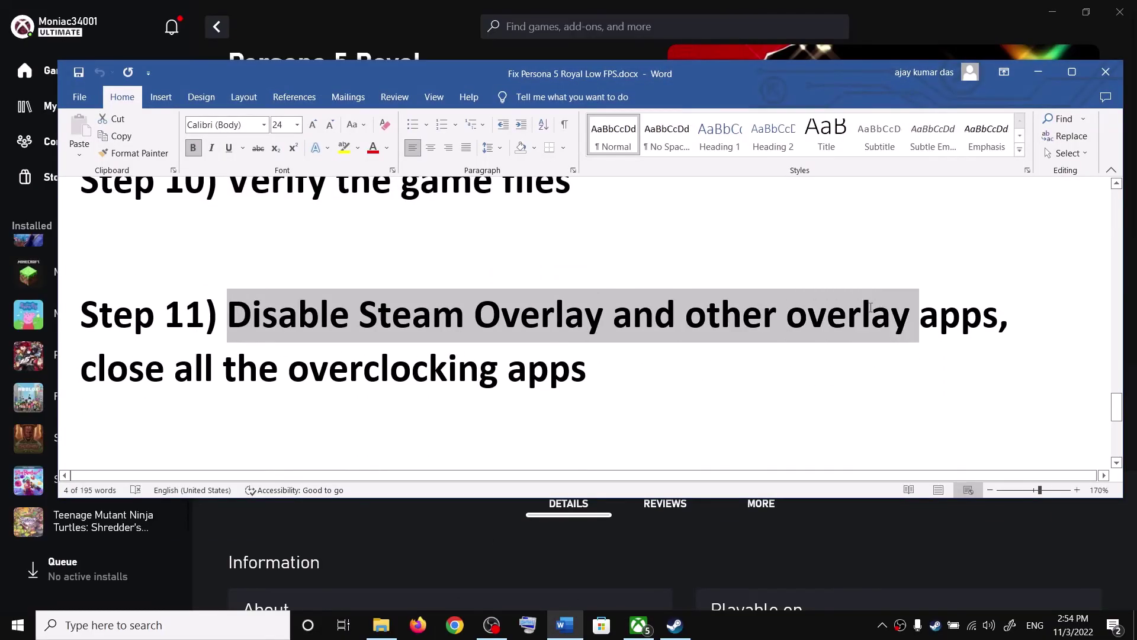
Switch to Steam, review the in-game Steam Overlay setting in Call of Duty: Modern Warfare II's general properties, and close them.
click(676, 625)
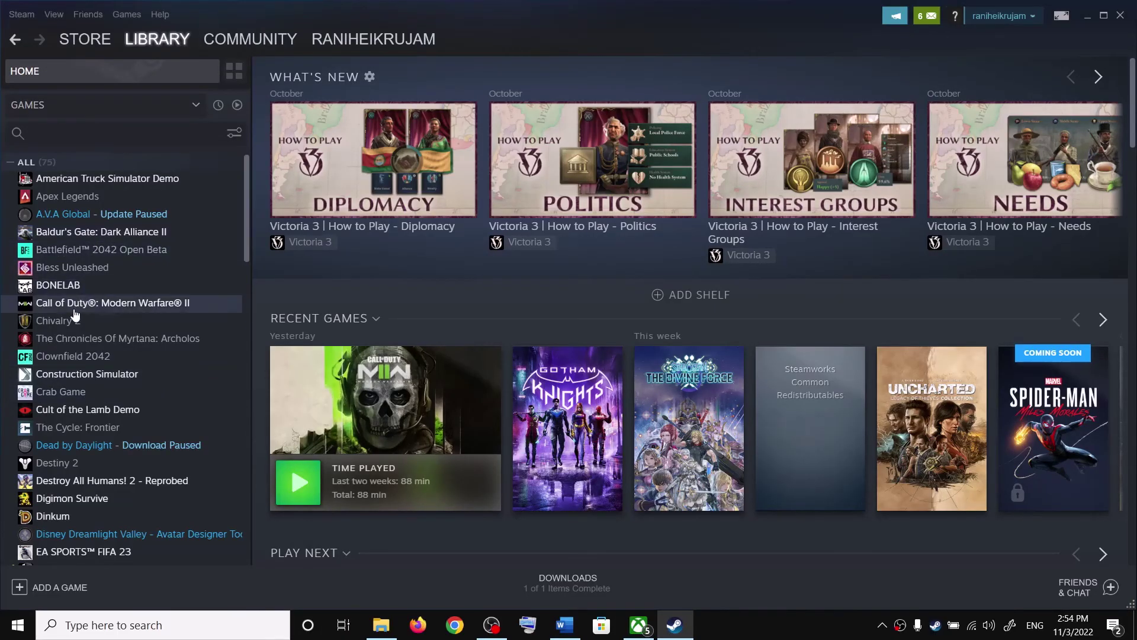
right_click(72, 308)
click(124, 400)
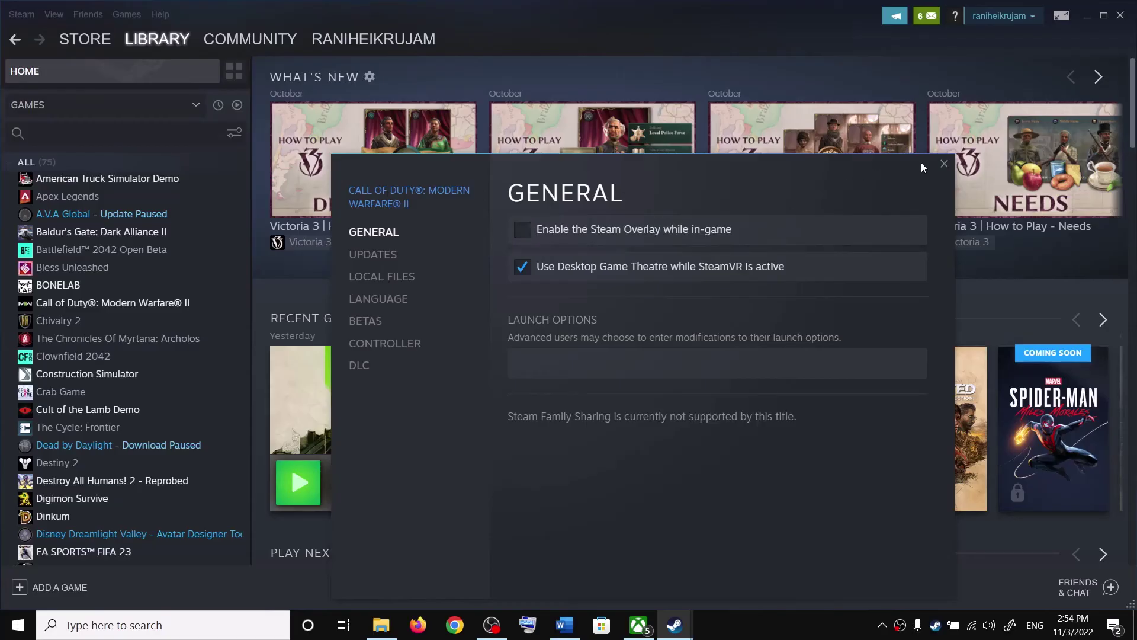
click(944, 165)
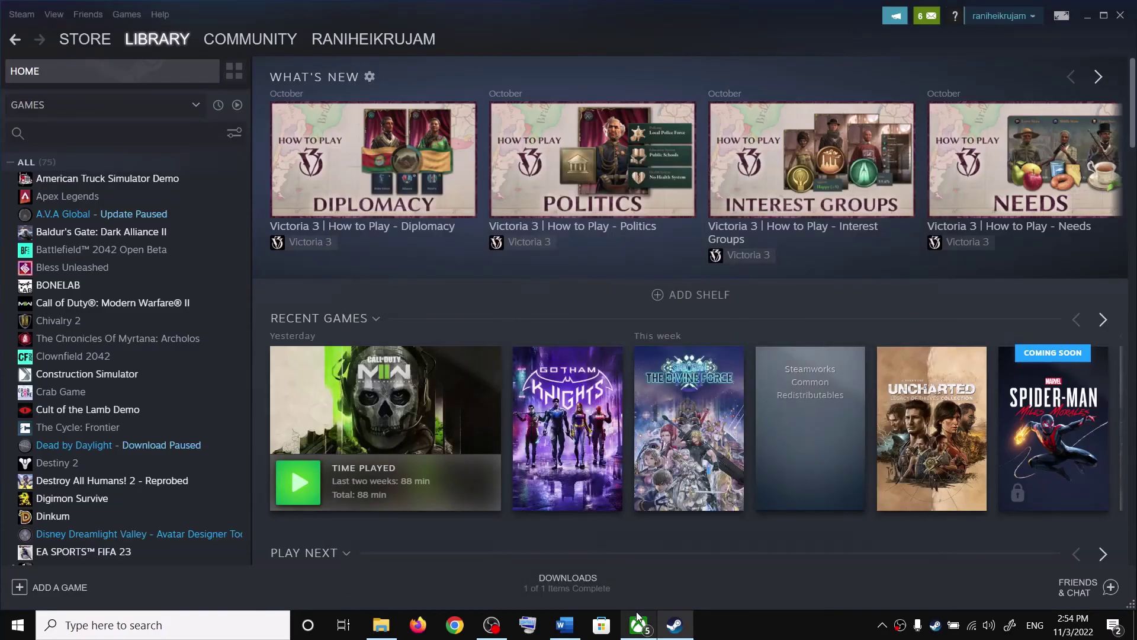
Return to the Word guide and highlight the Step 11 phrases on overlay apps, ending with "close all the overclocking apps".
click(565, 624)
click(794, 353)
drag(687, 317, 999, 317)
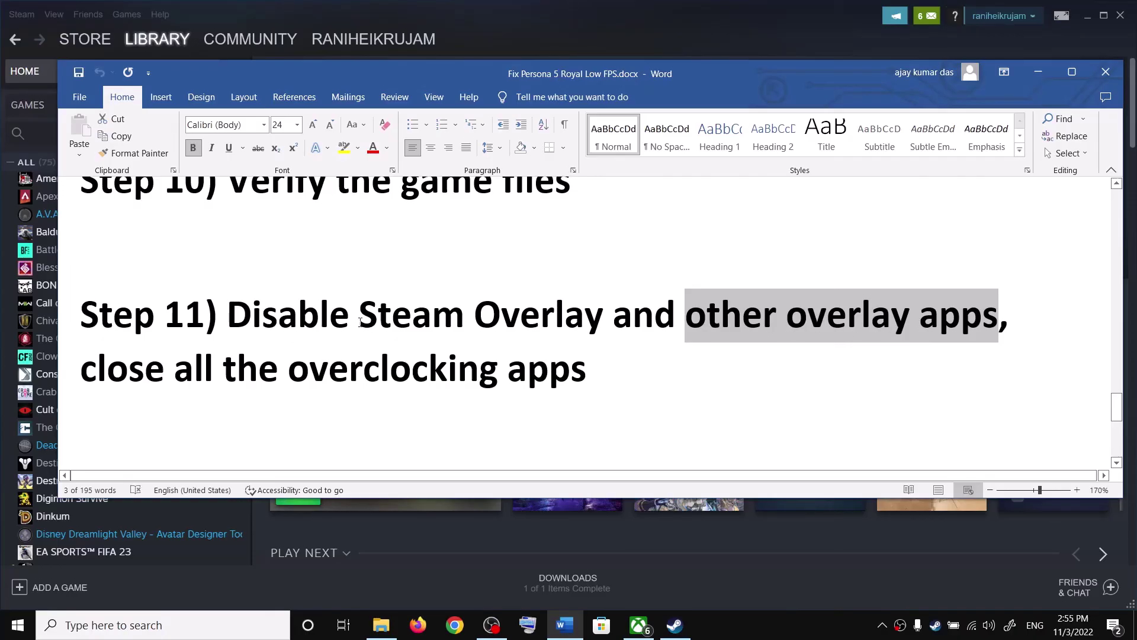
drag(248, 315, 797, 317)
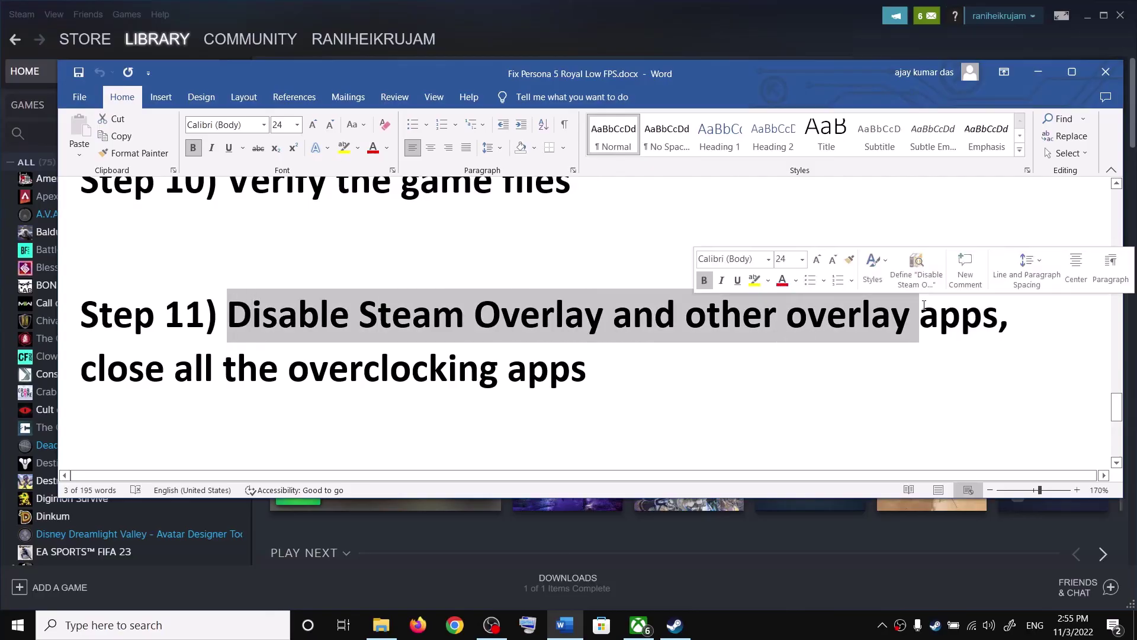
drag(83, 370, 600, 368)
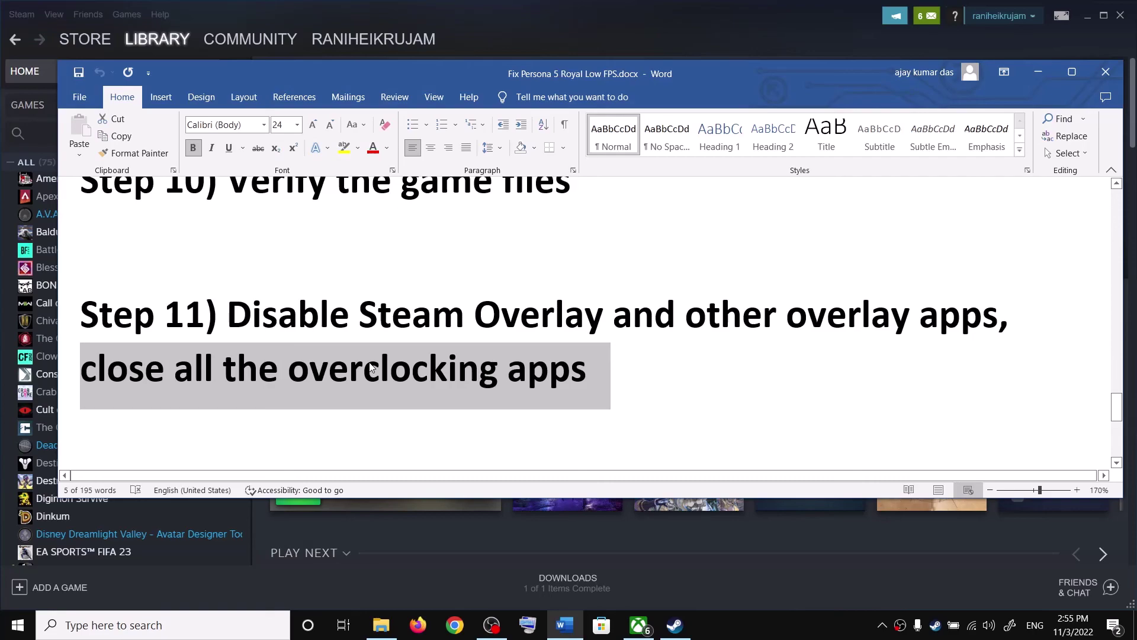
Move on to Step 12 of the guide and highlight the phrase "Unplug controller/gamepad USB dongle".
scroll(371, 368, down, 5)
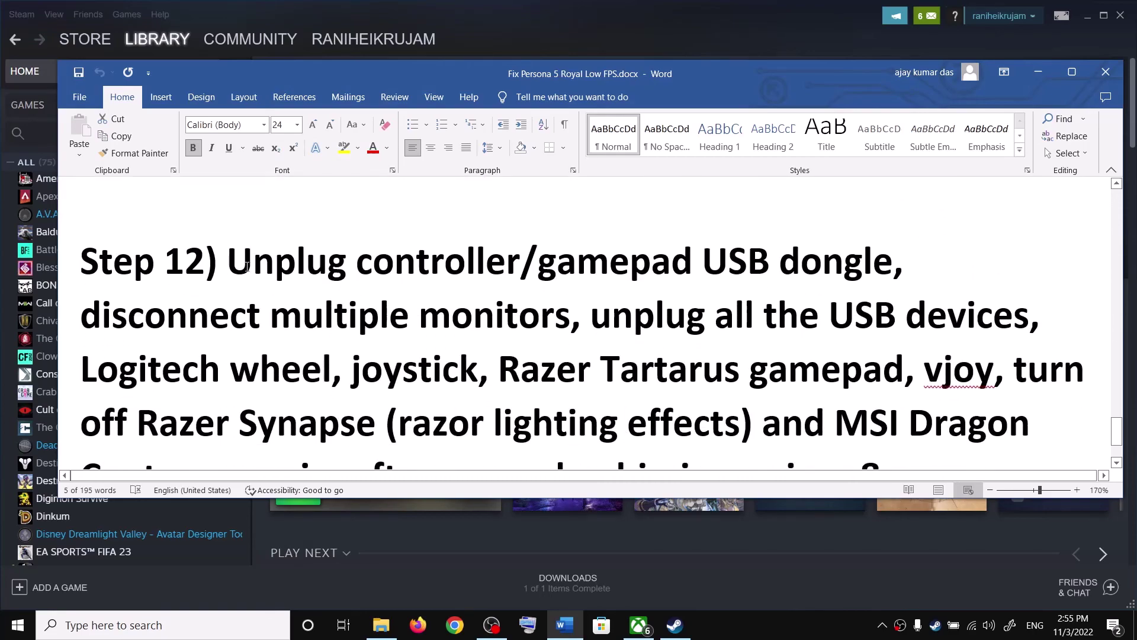
drag(247, 267, 893, 271)
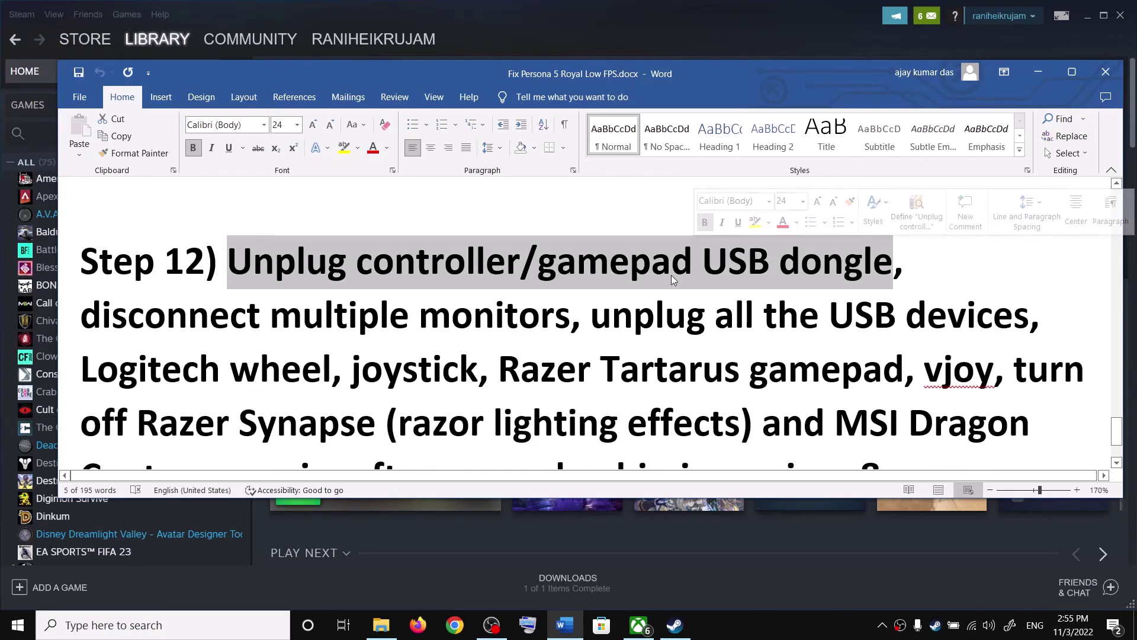
drag(779, 271, 538, 272)
drag(228, 273, 892, 271)
click(367, 295)
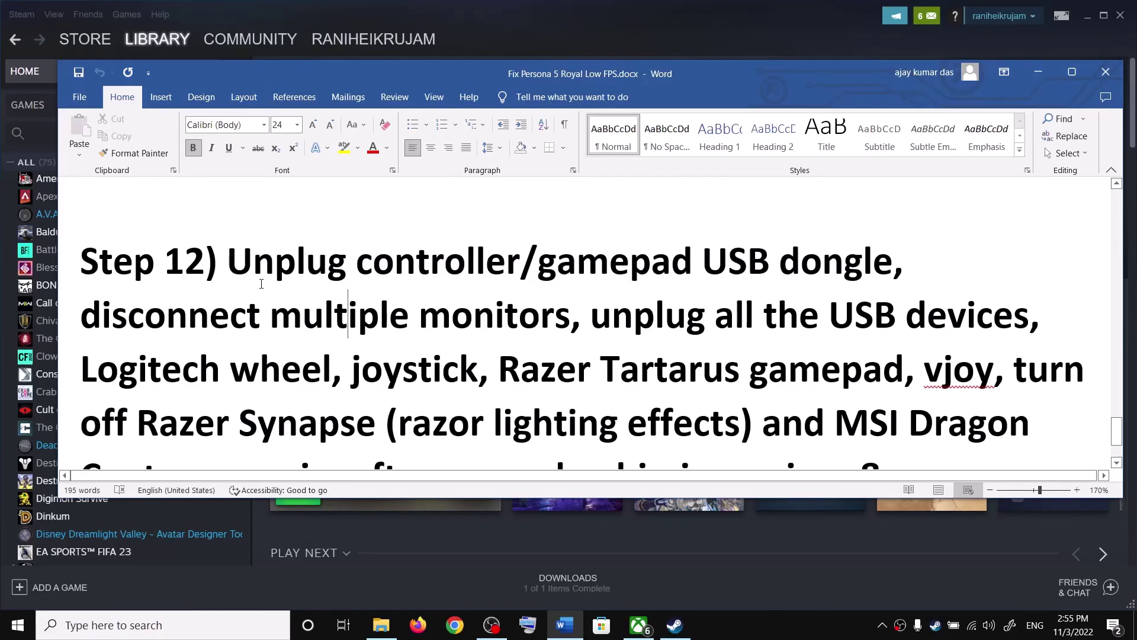
drag(237, 268, 555, 264)
click(476, 278)
Highlight "disconnect multiple monitors" in Step 12, and the passage from "joystick, Razer Tartarus gamepad" through "end nahimic".
drag(121, 325, 568, 325)
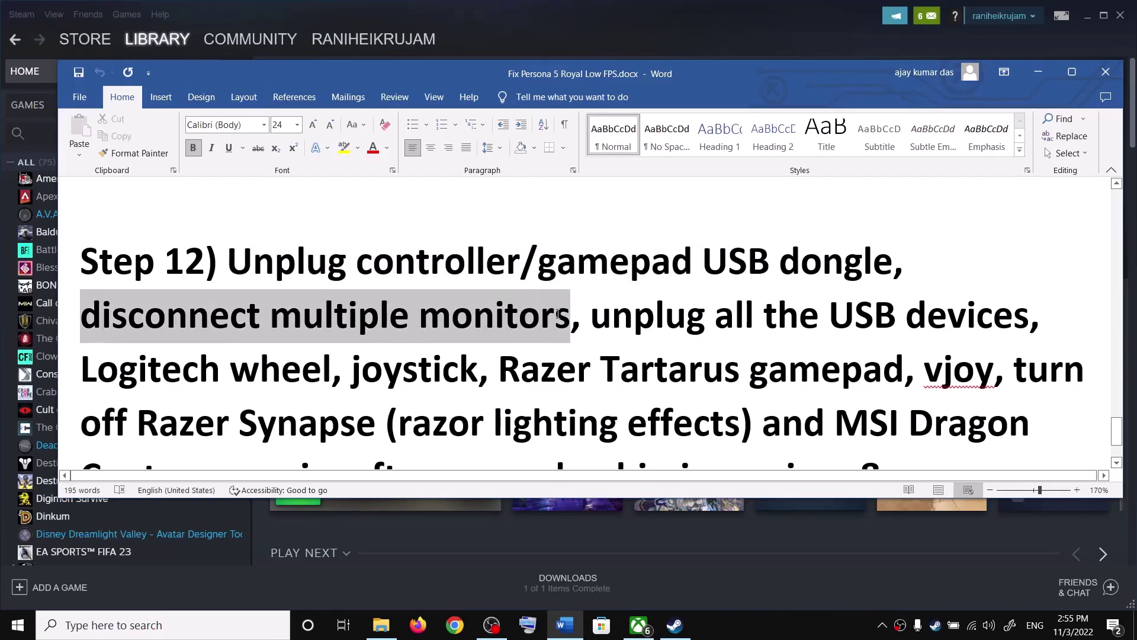
scroll(395, 330, down, 3)
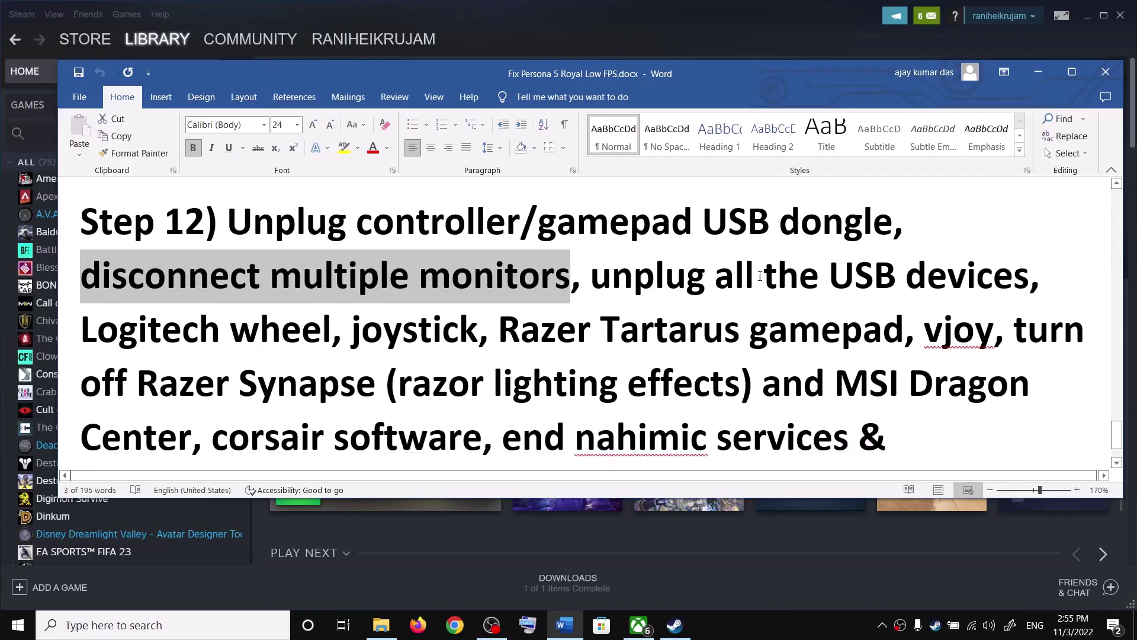
drag(609, 217, 618, 368)
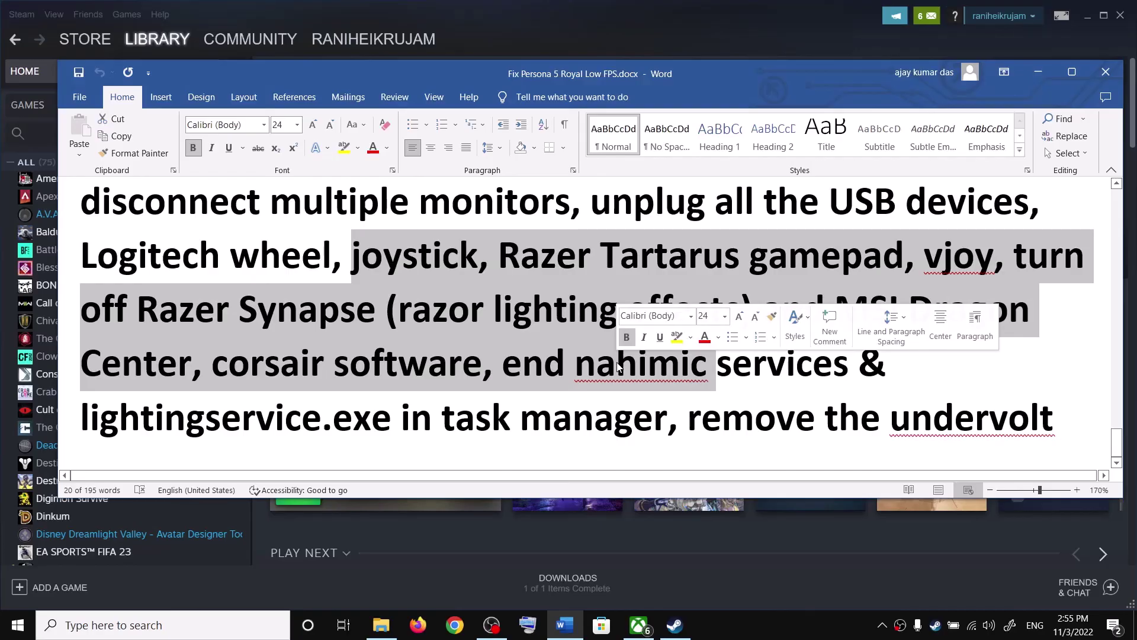